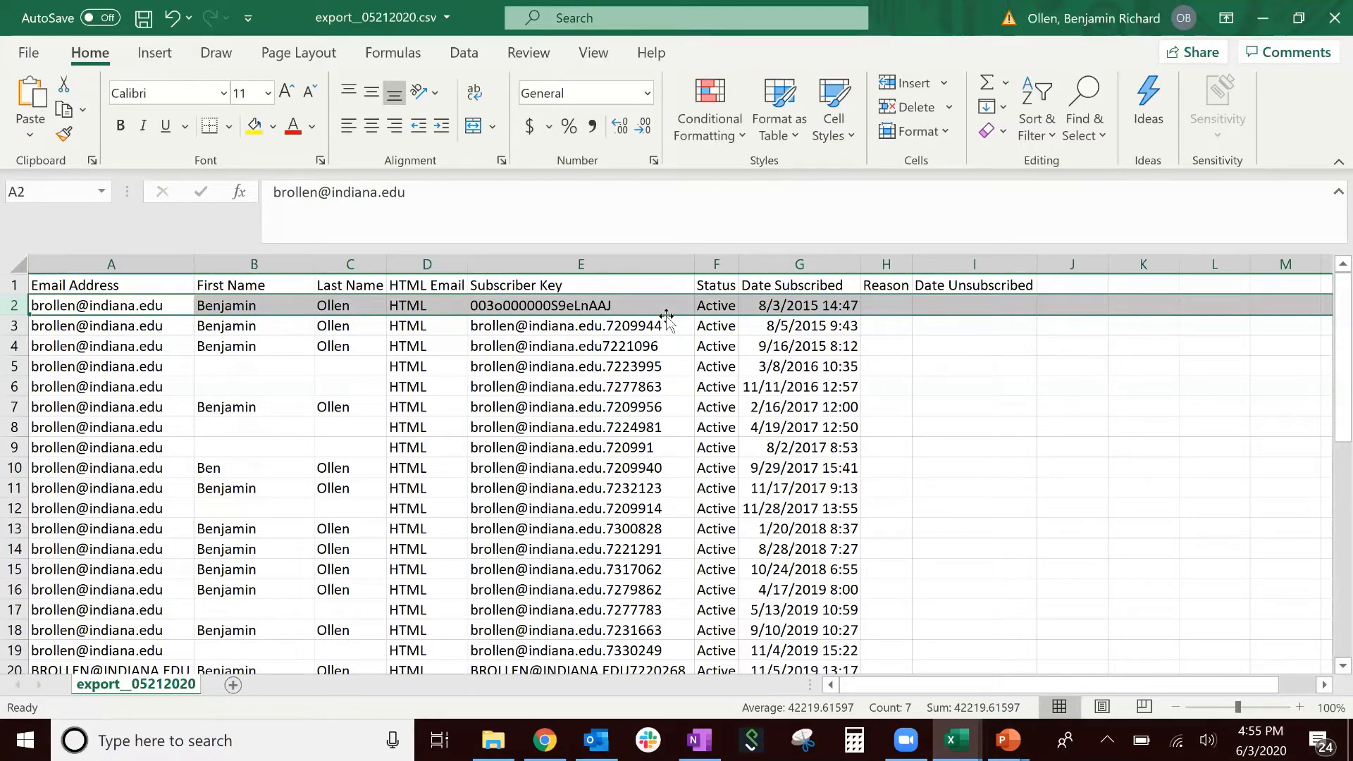
# - Switch from the export__05212020.csv list in Excel to the One.IU portal in Chrome
pyautogui.hotkey('alt', 'Tab')
pyautogui.hotkey('alt', 'Tab')
pyautogui.hotkey('alt', 'Tab')
pyautogui.hotkey('alt', 'Tab')
pyautogui.hotkey('alt', 'Tab')
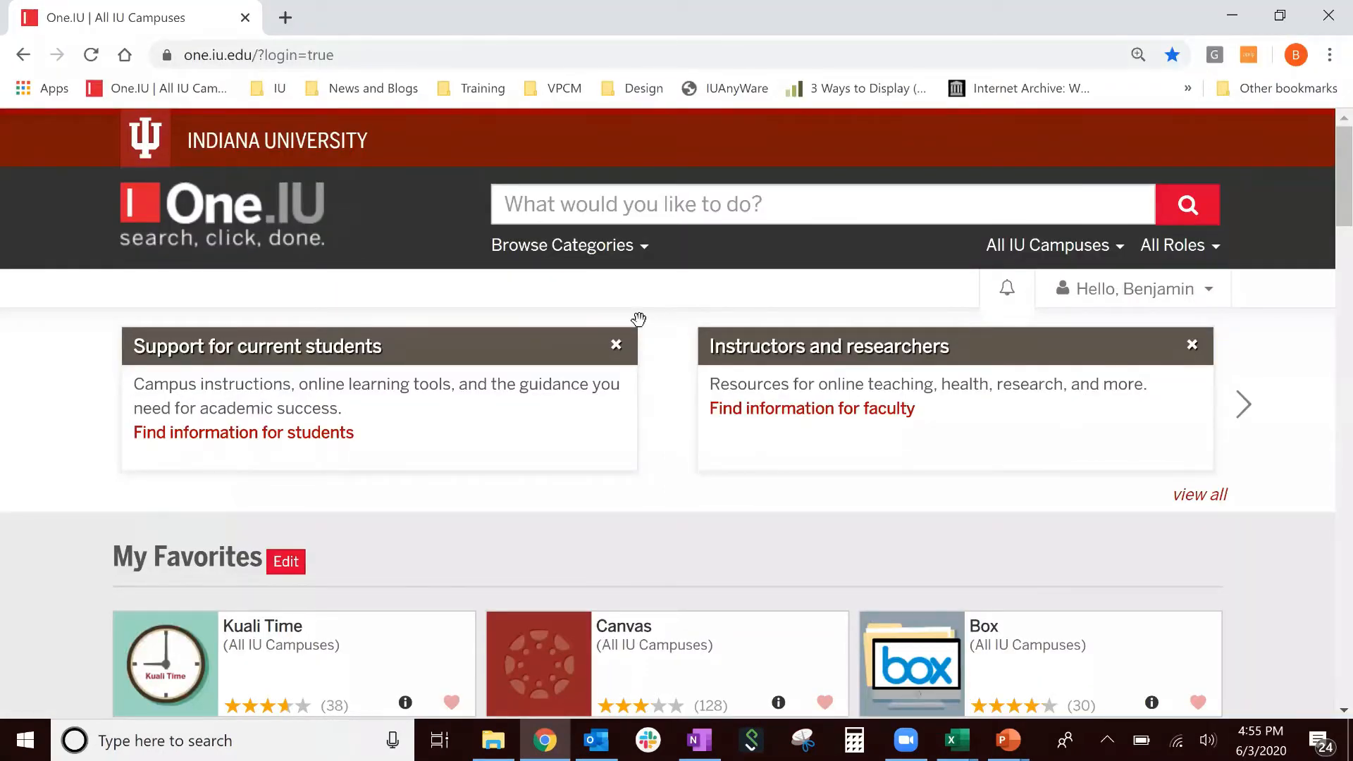
# - Sign in to Marketing Cloud from the One.IU favorites and open Email Studio's Email overview
pyautogui.scroll(-5, 639, 320)
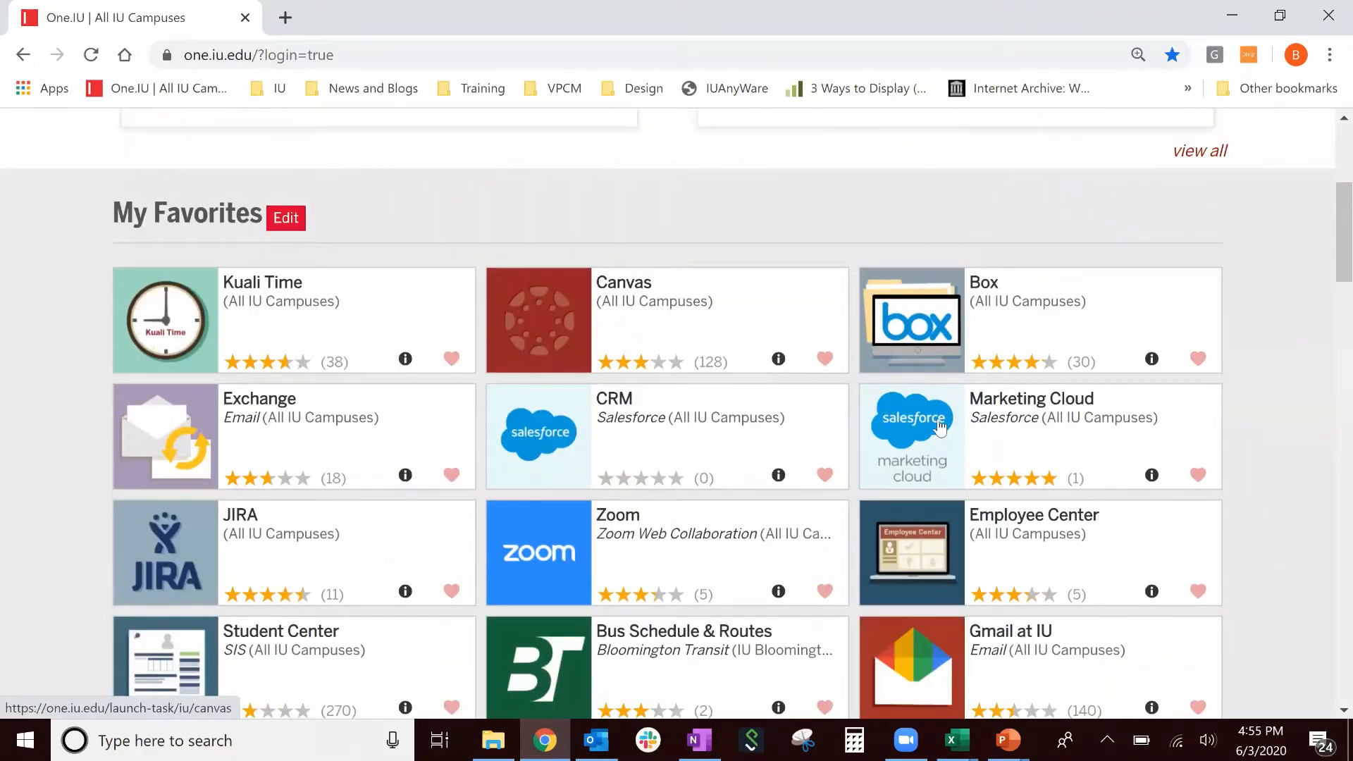
pyautogui.click(940, 426)
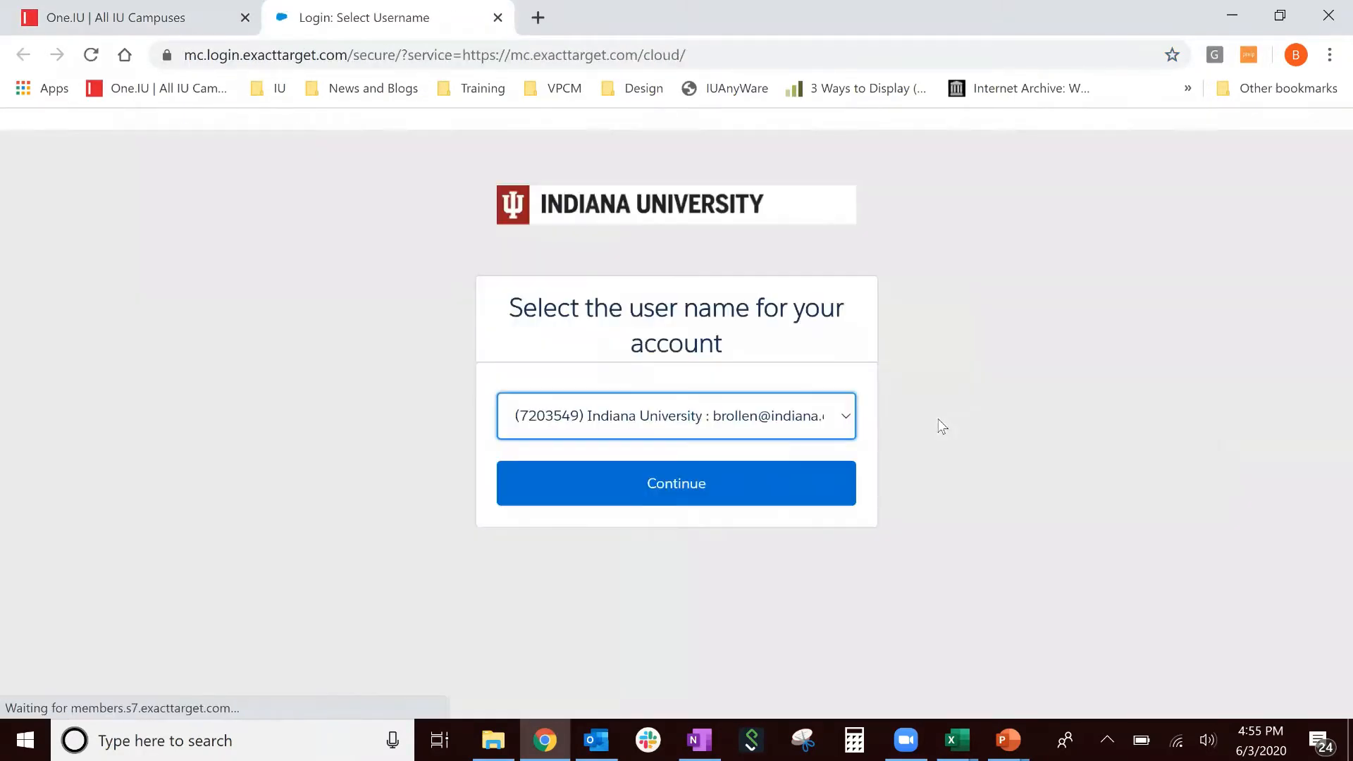
pyautogui.click(791, 471)
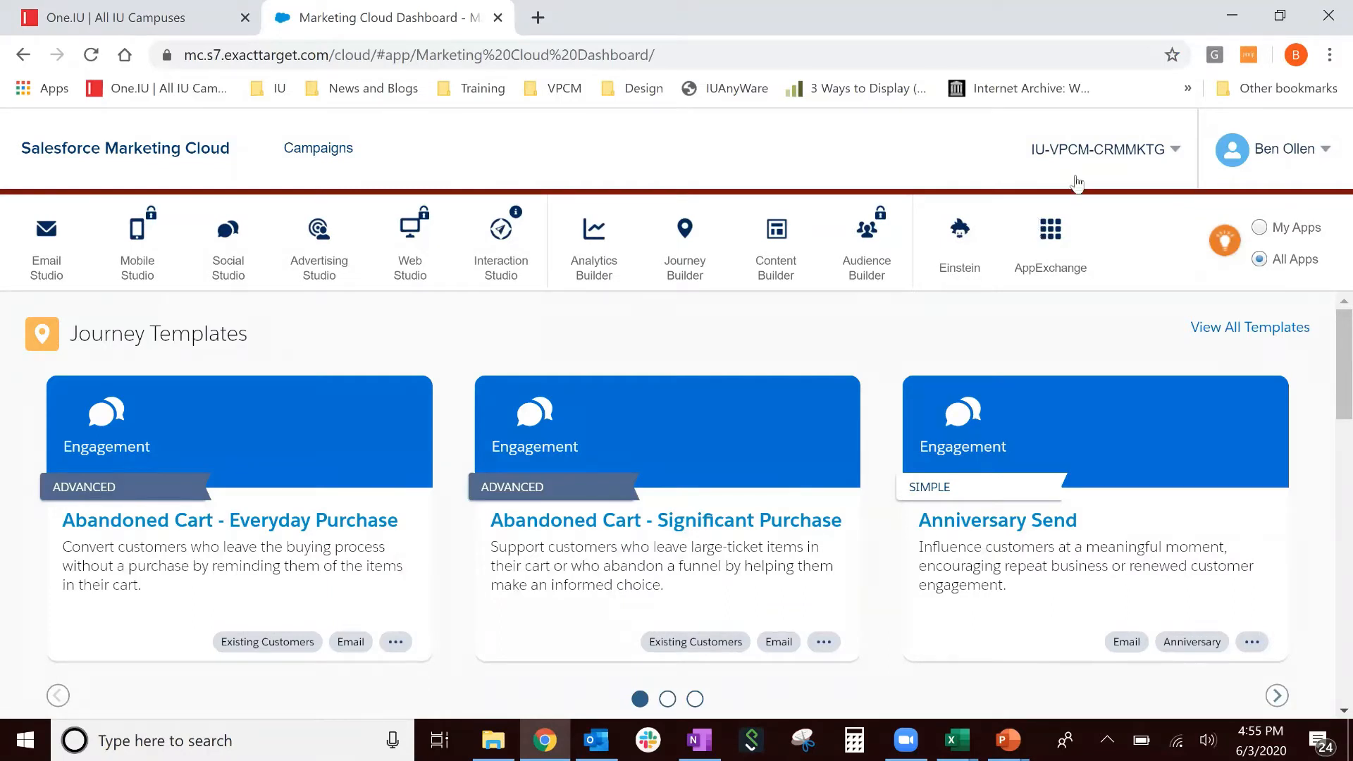
pyautogui.click(1170, 146)
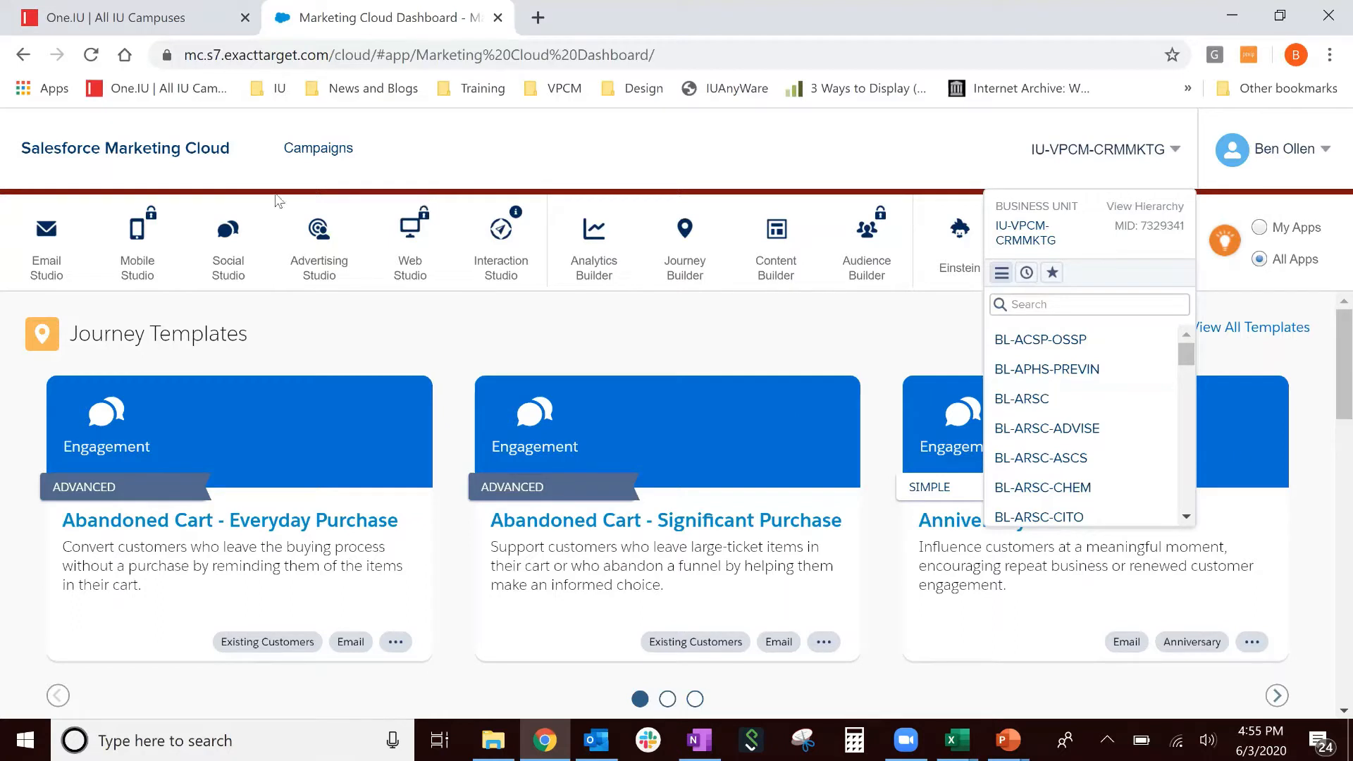
pyautogui.moveTo(45, 238)
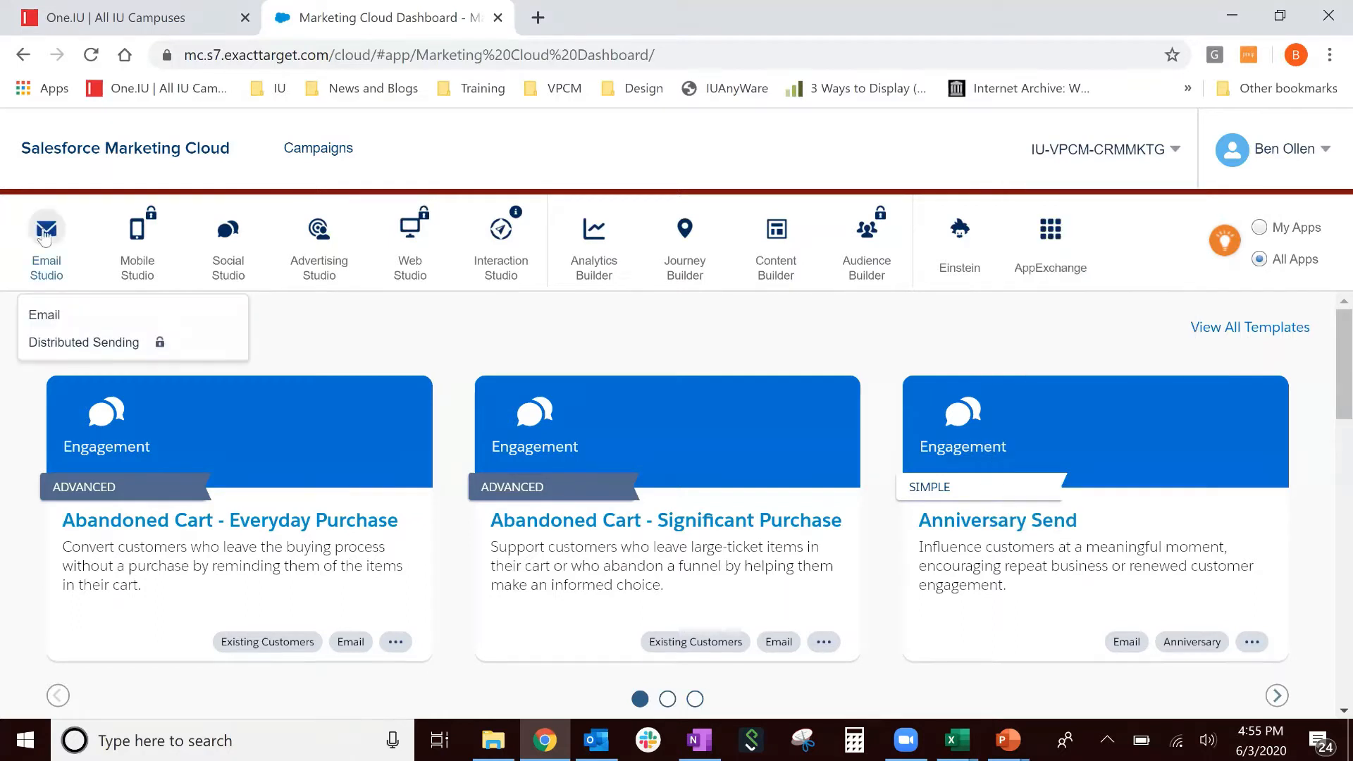
pyautogui.click(67, 322)
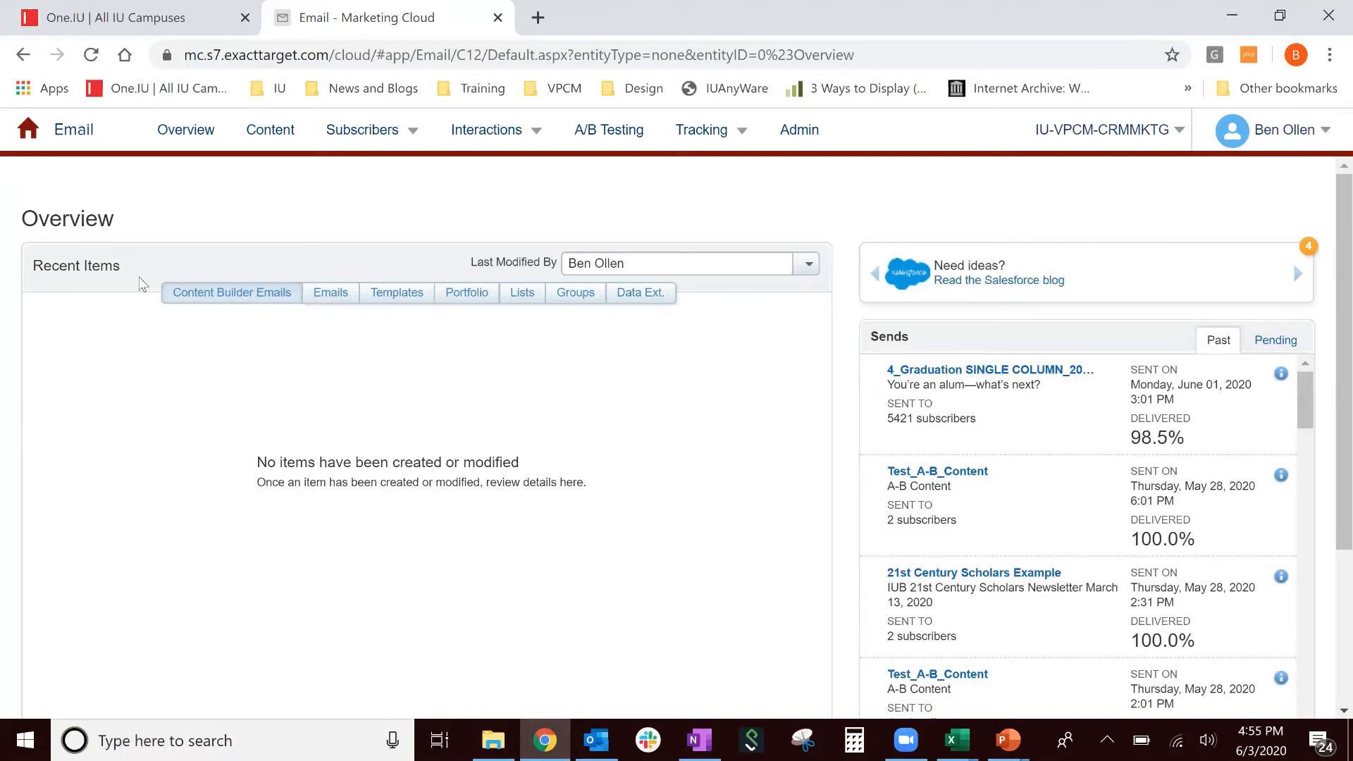
# - Open Convergence Cloud Template from the Convergence Cloud folder under Shared Data Extensions
pyautogui.moveTo(373, 140)
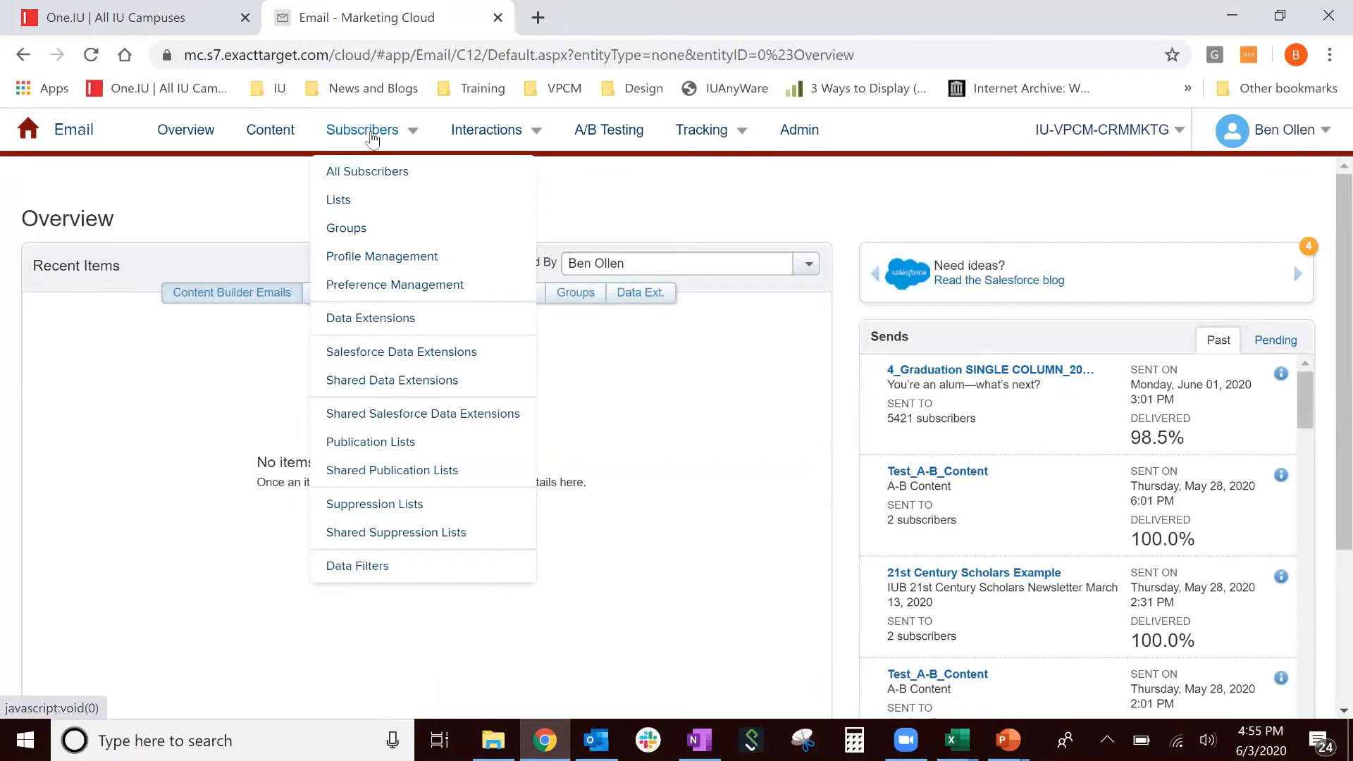
pyautogui.click(415, 392)
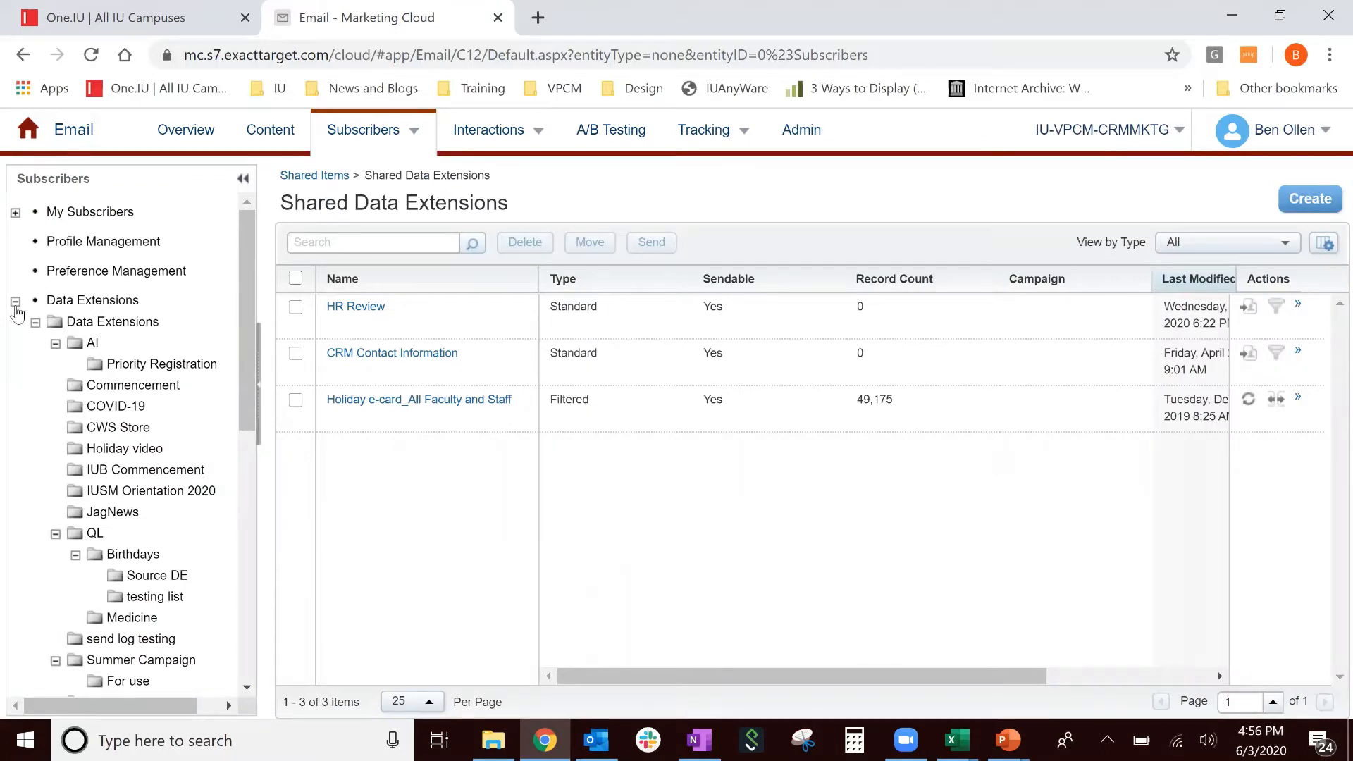
pyautogui.click(16, 303)
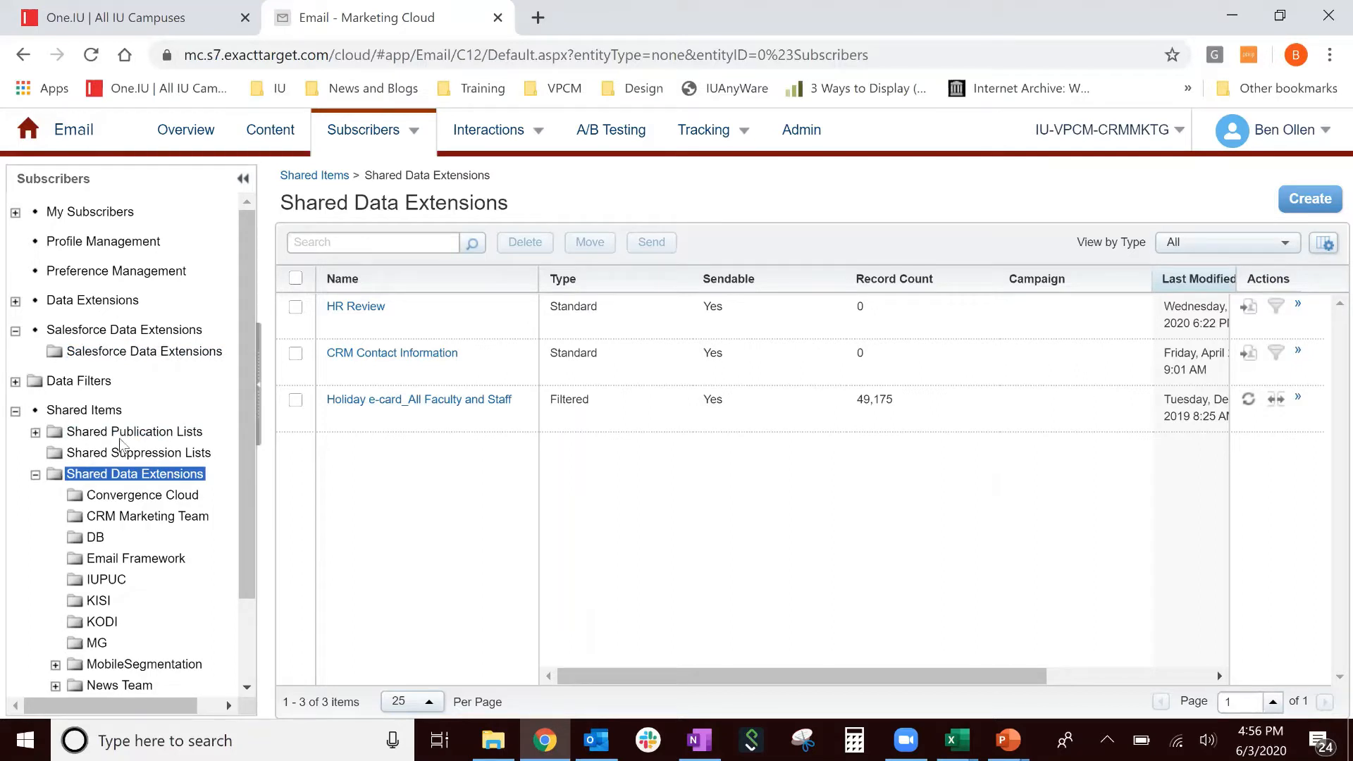
pyautogui.click(143, 495)
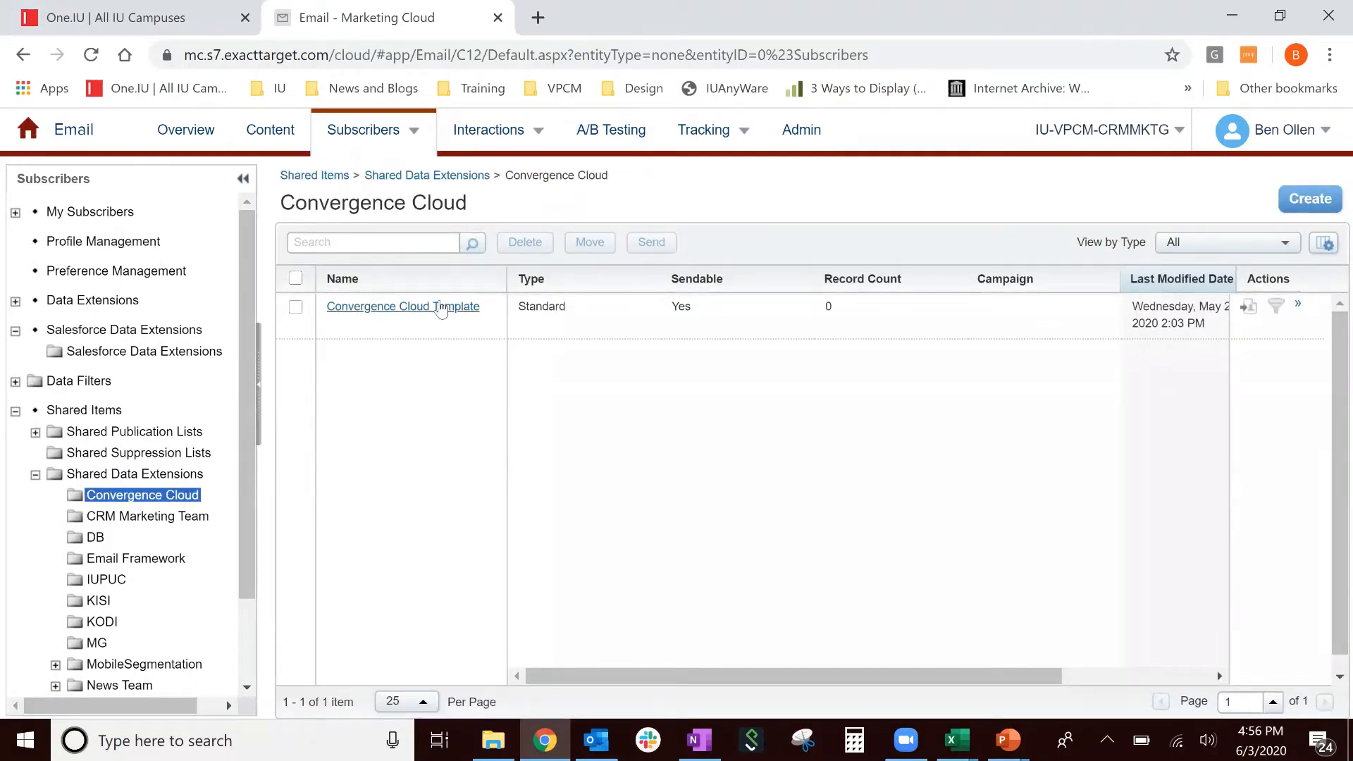
pyautogui.click(441, 308)
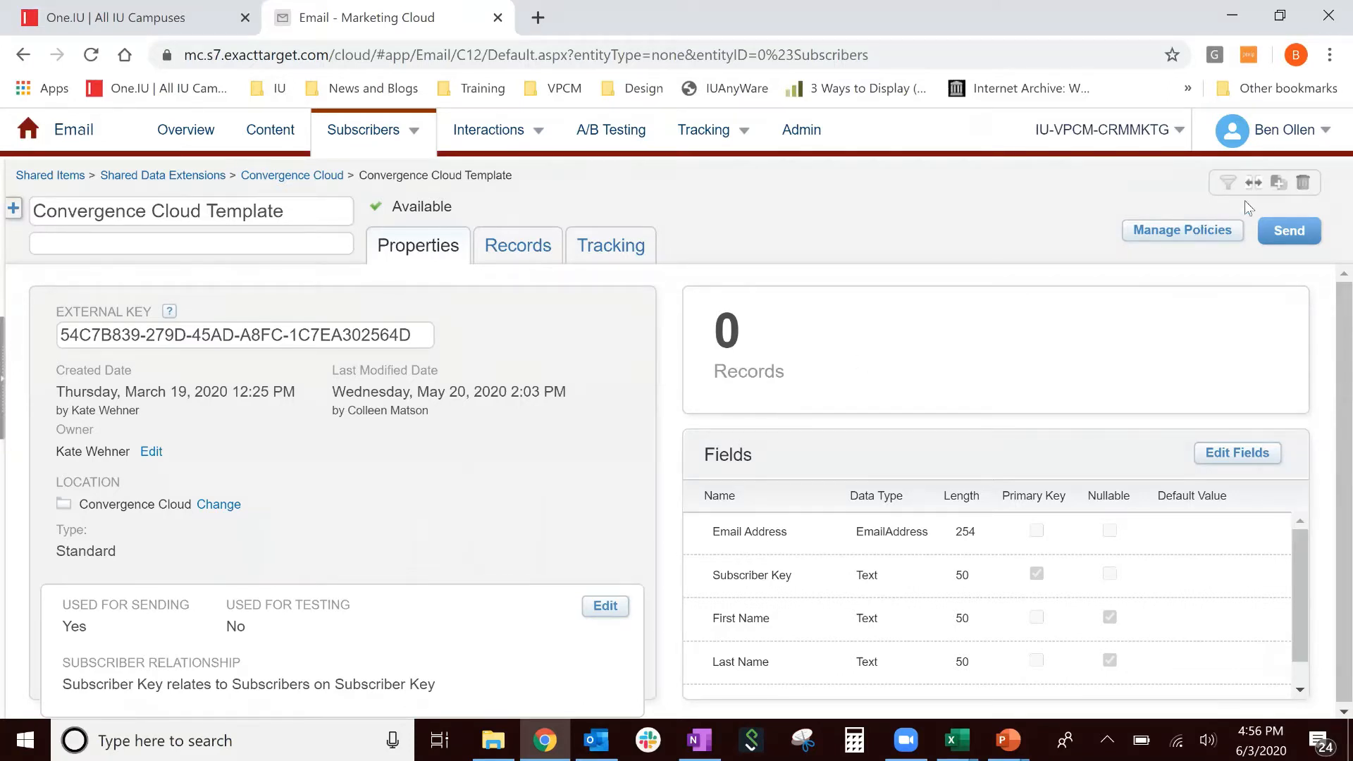
# - Copy the Convergence Cloud Template as a data extension named 'Test' in the Testing folder
pyautogui.click(1280, 184)
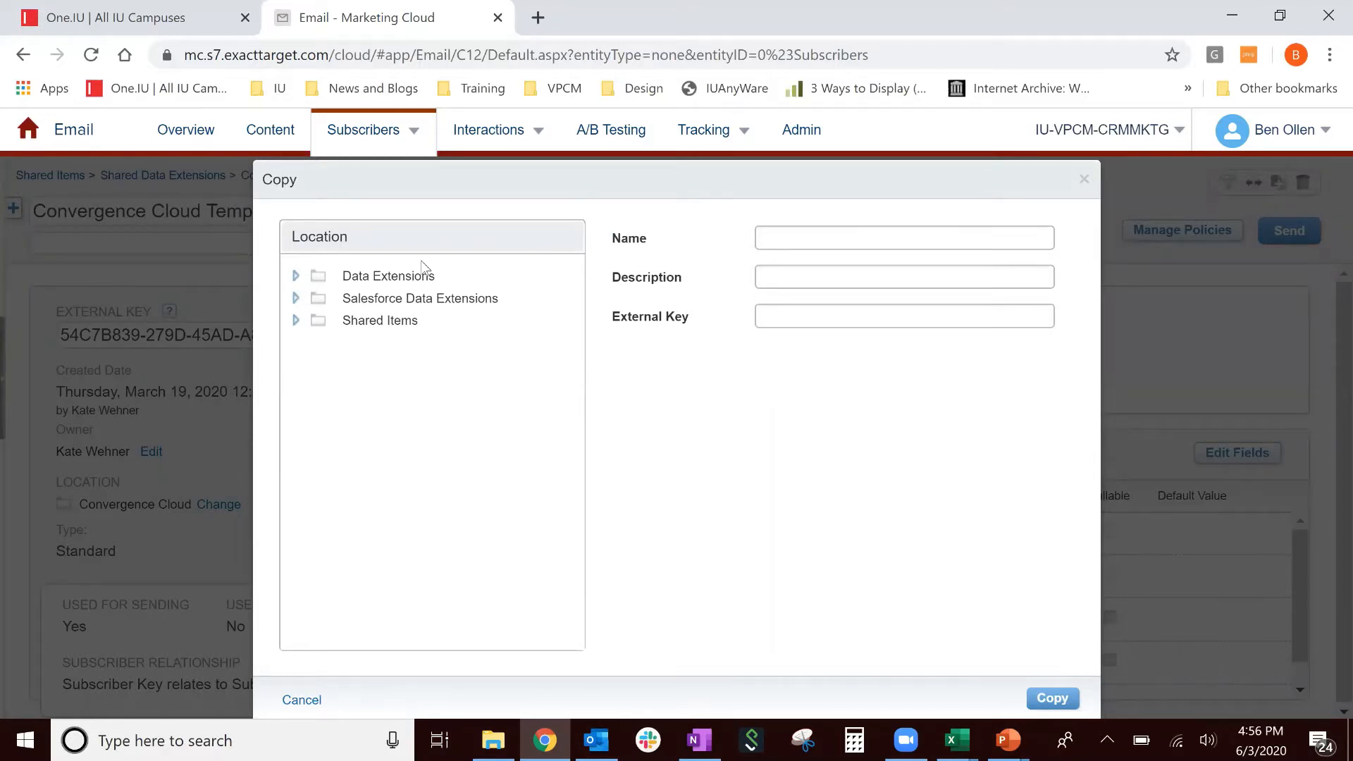
pyautogui.click(406, 277)
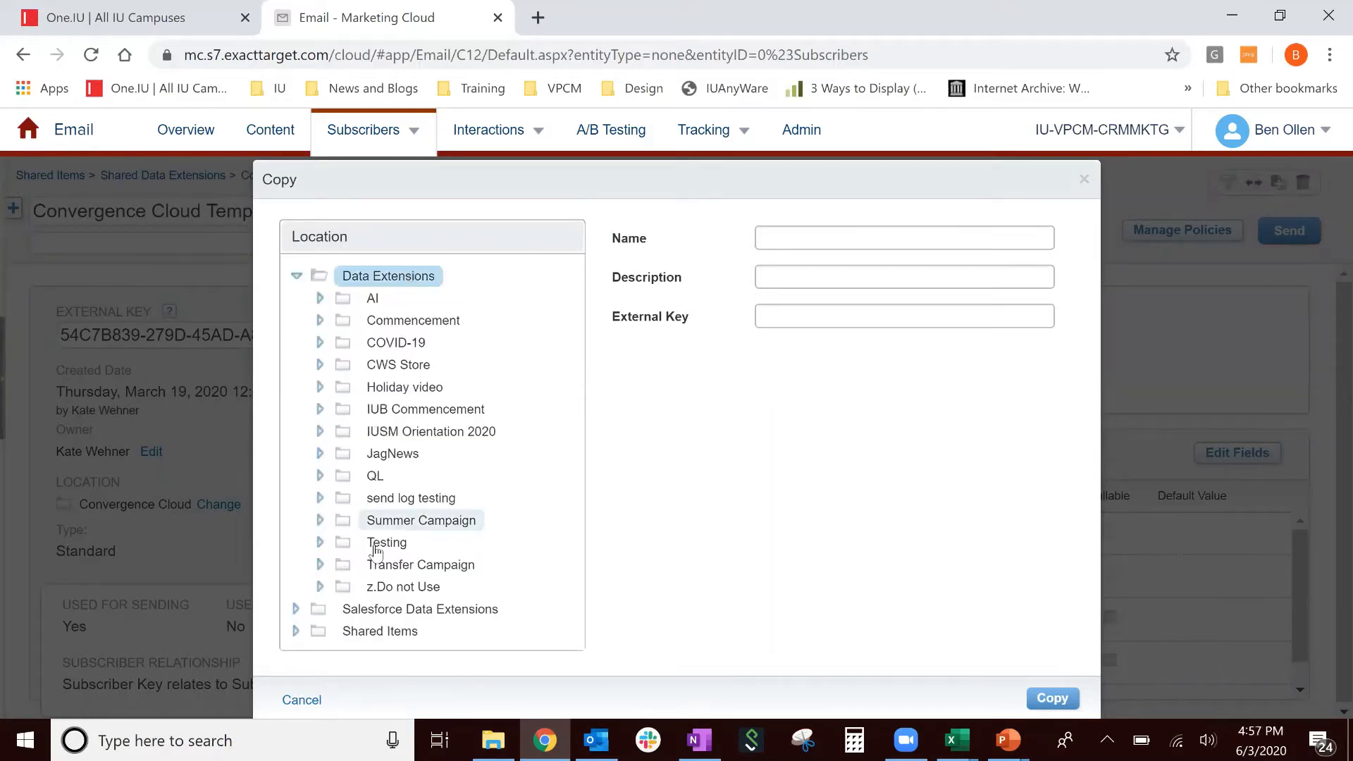
pyautogui.click(377, 547)
pyautogui.click(825, 246)
pyautogui.write('Test')
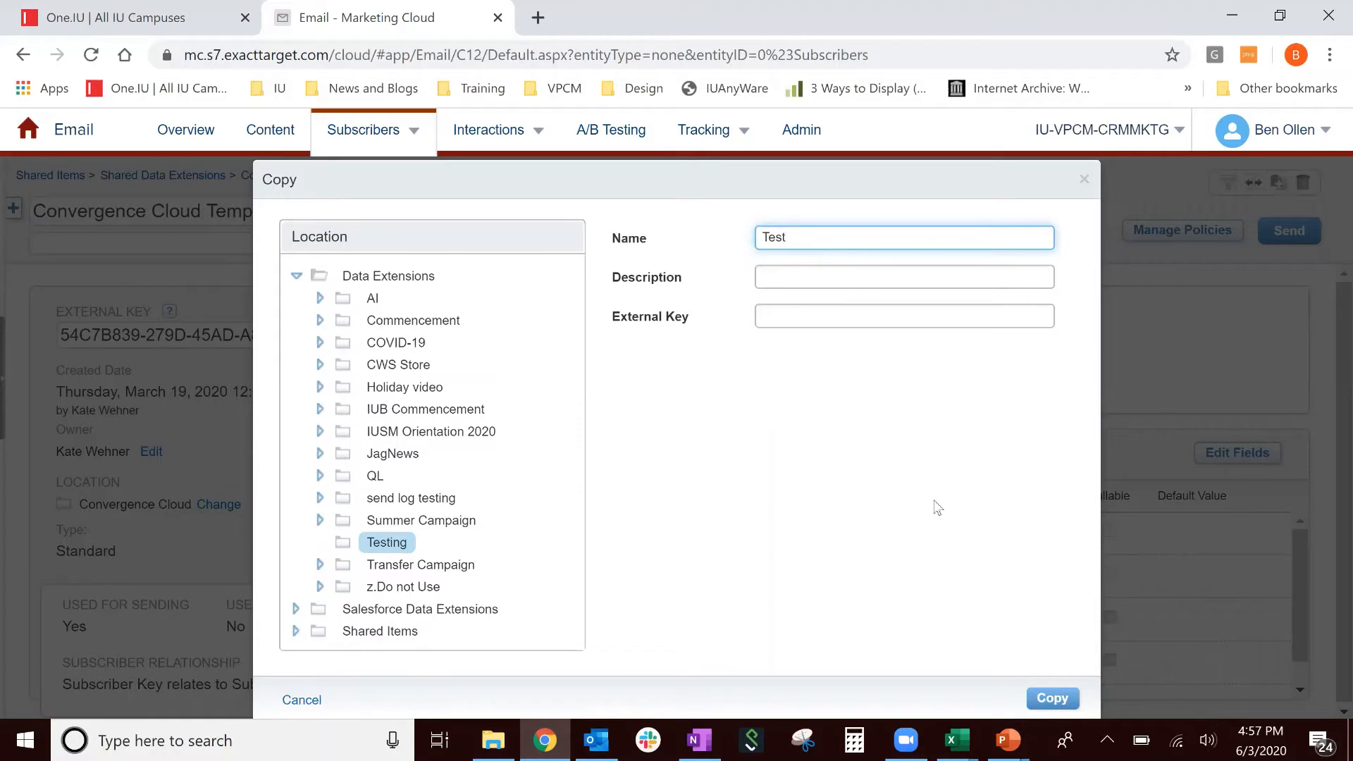
pyautogui.click(1052, 698)
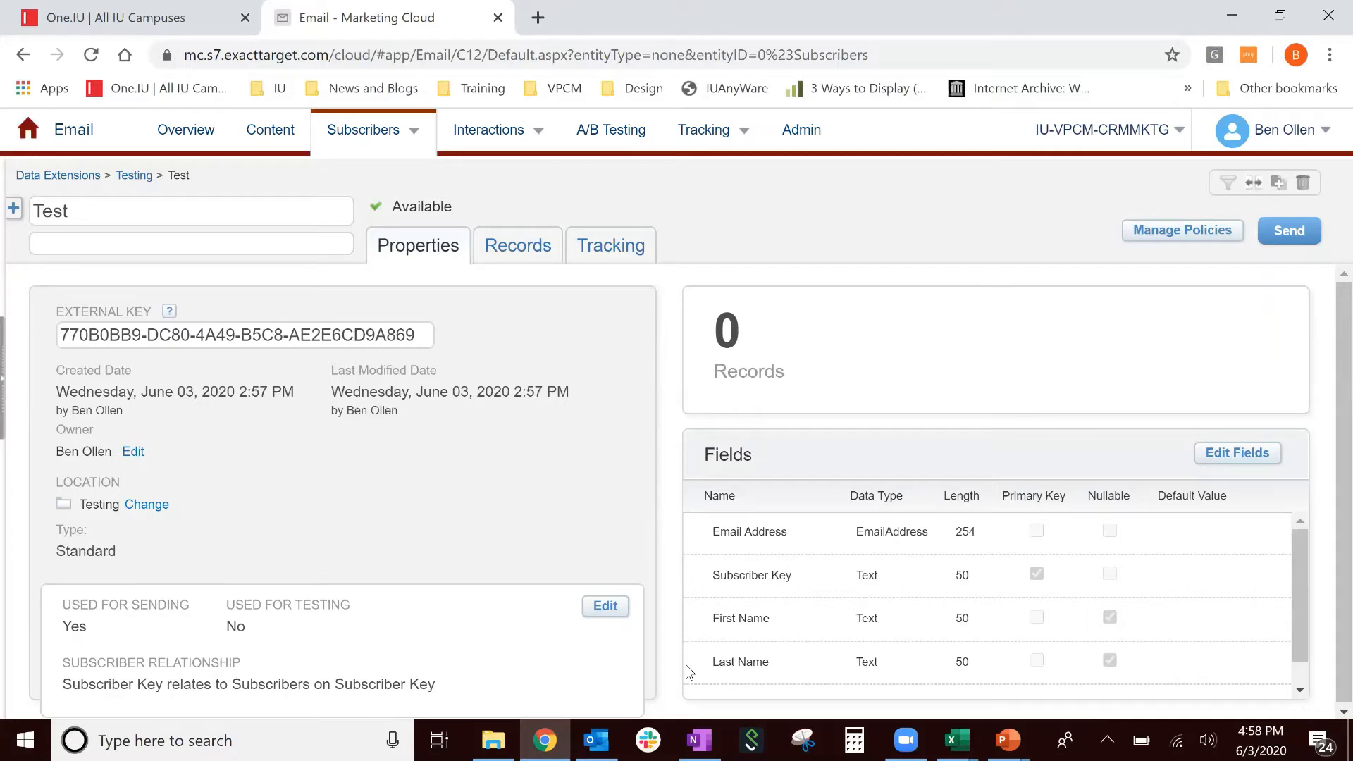
pyautogui.click(185, 26)
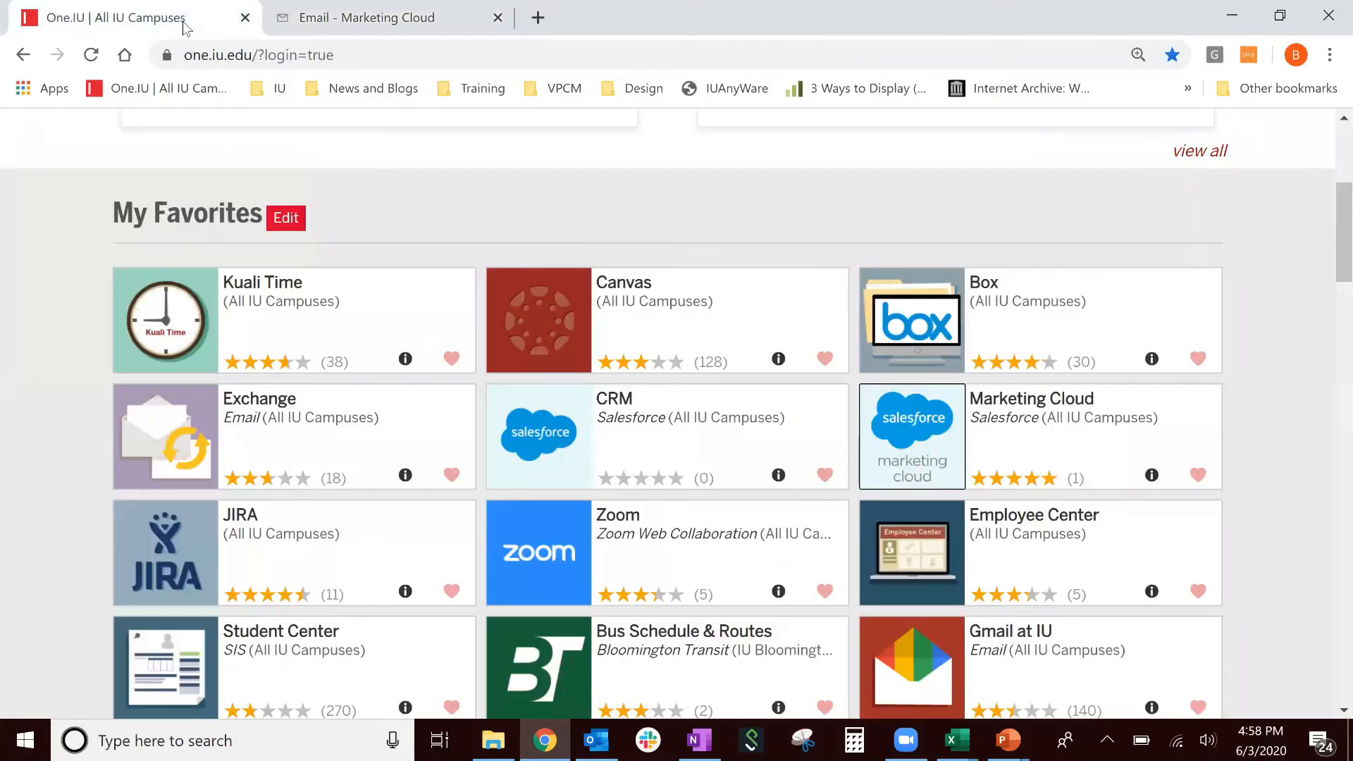
# - Launch Salesforce CRM and open UT-001 from IU Convergence Cloud's All Templates list
pyautogui.click(652, 428)
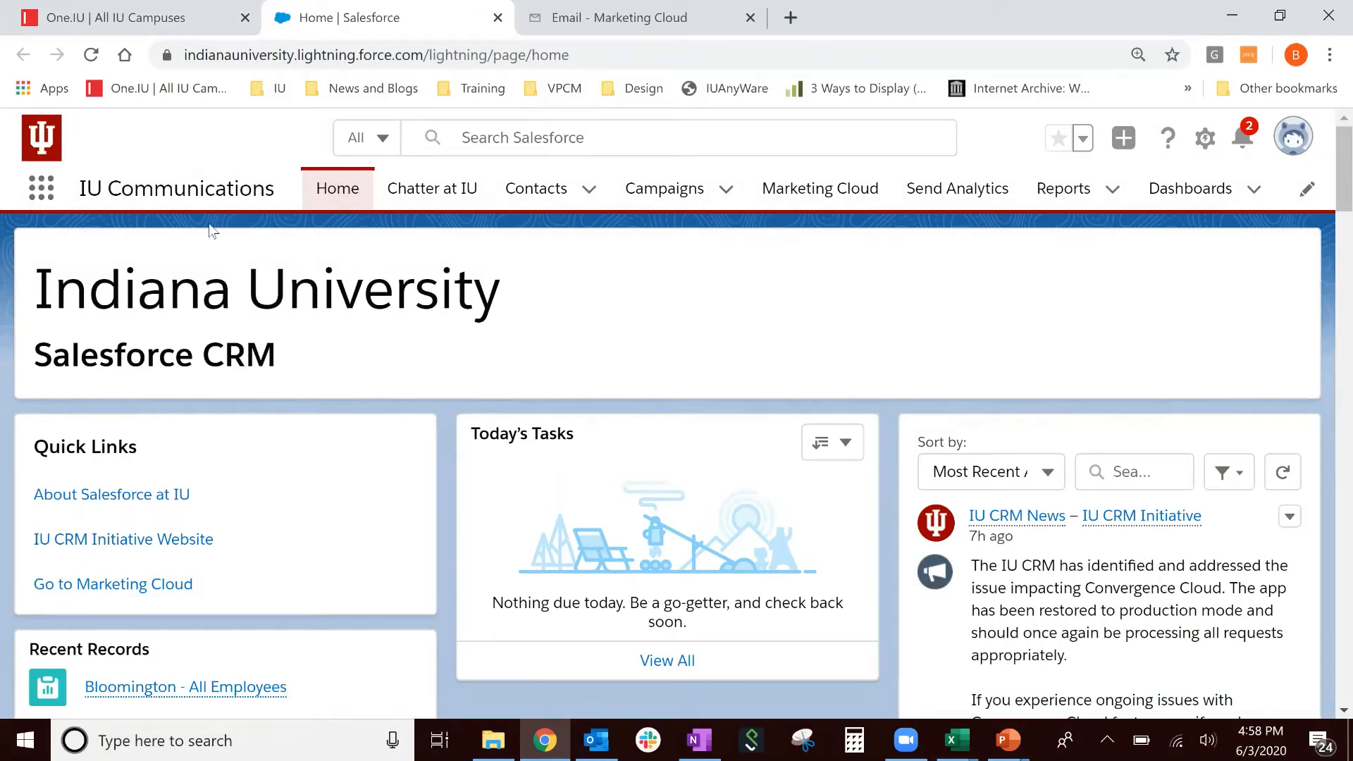
pyautogui.click(39, 195)
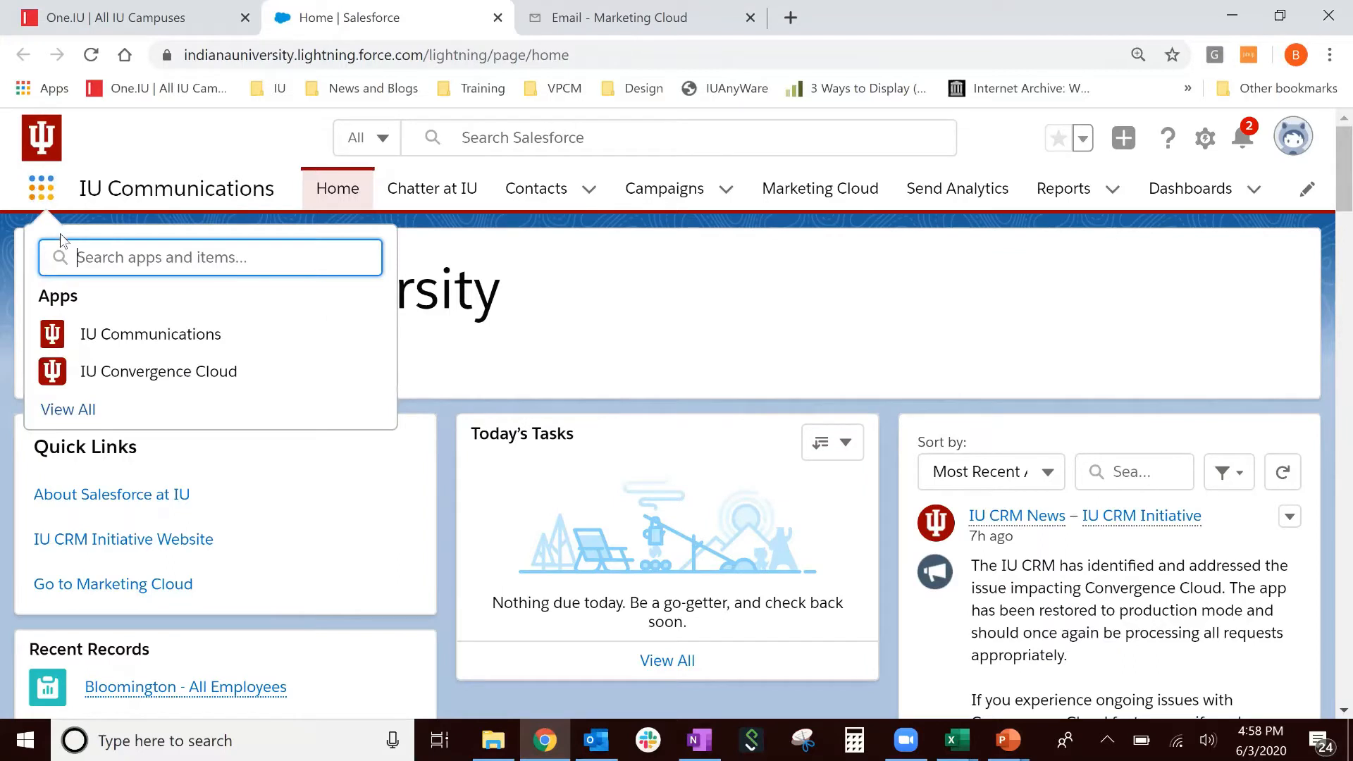
pyautogui.click(254, 373)
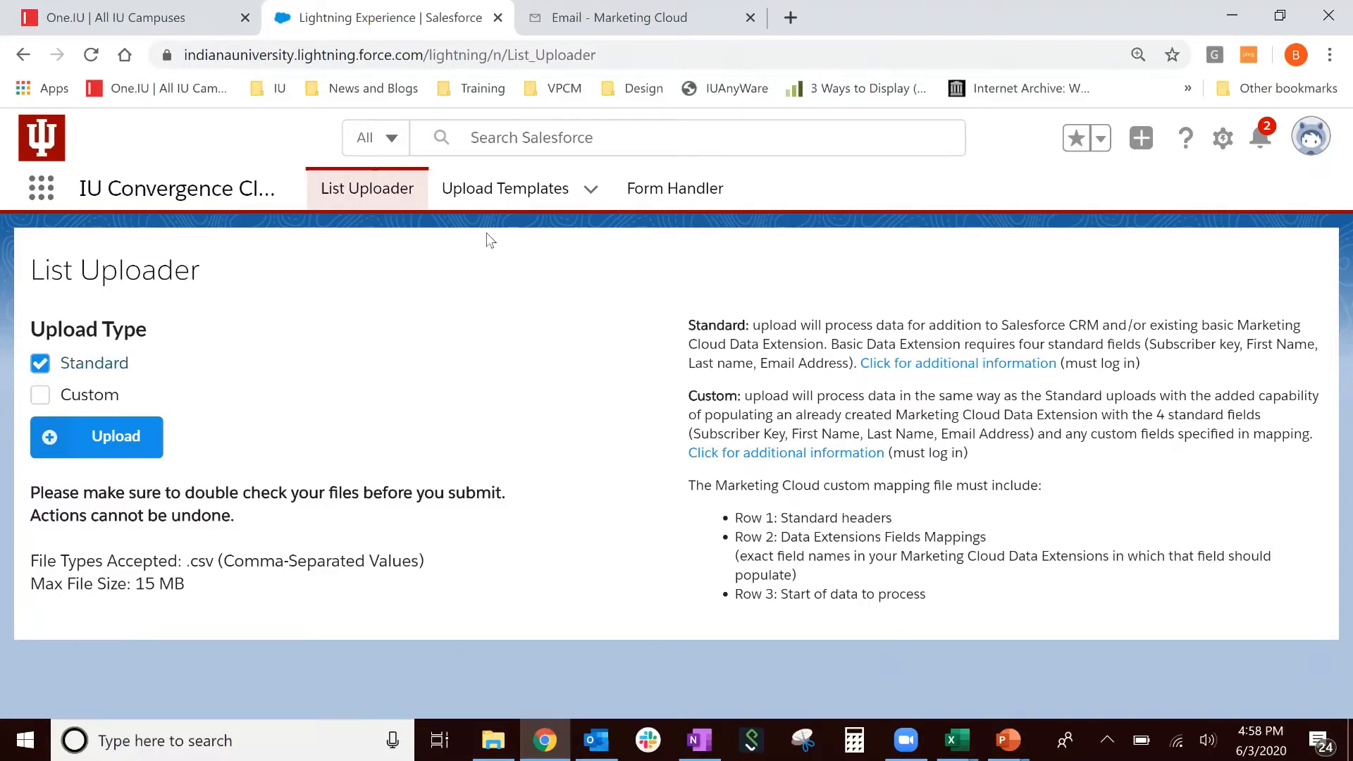
pyautogui.click(531, 203)
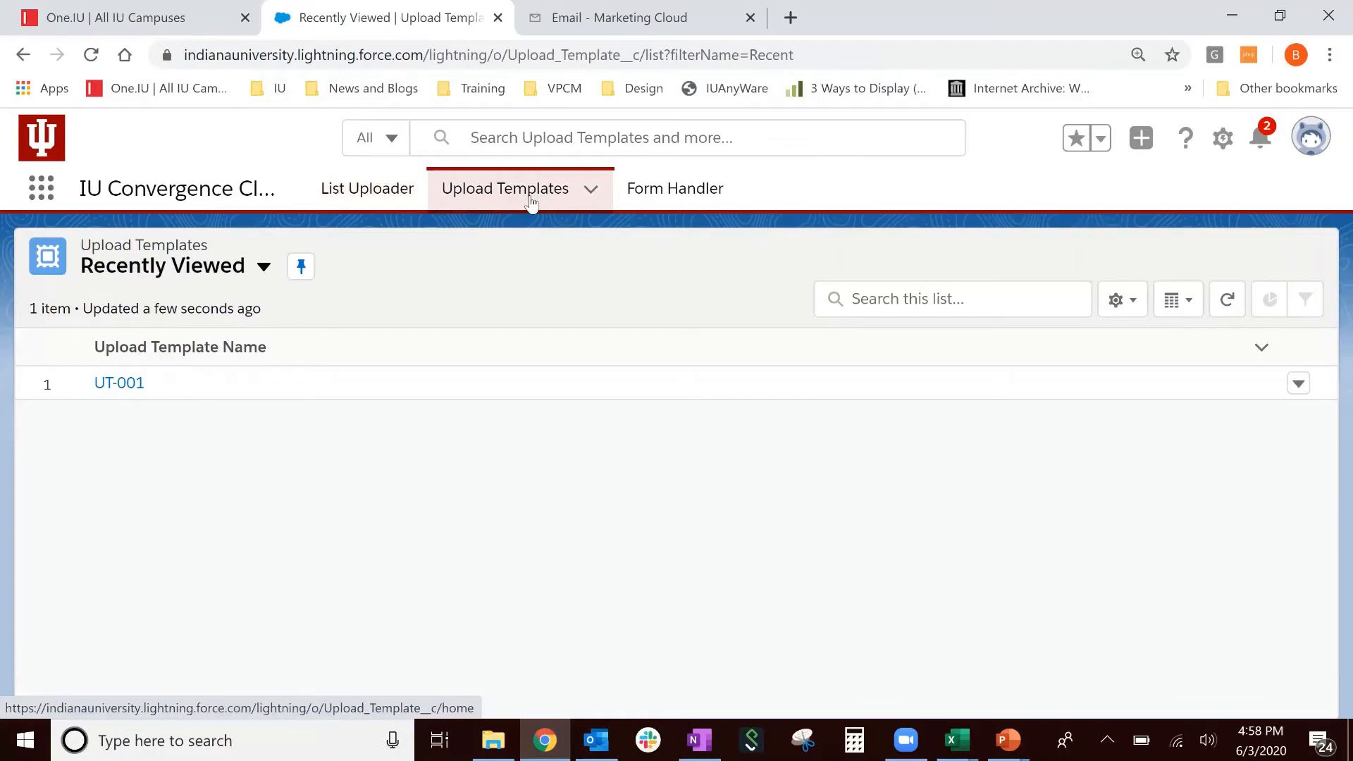
pyautogui.click(236, 270)
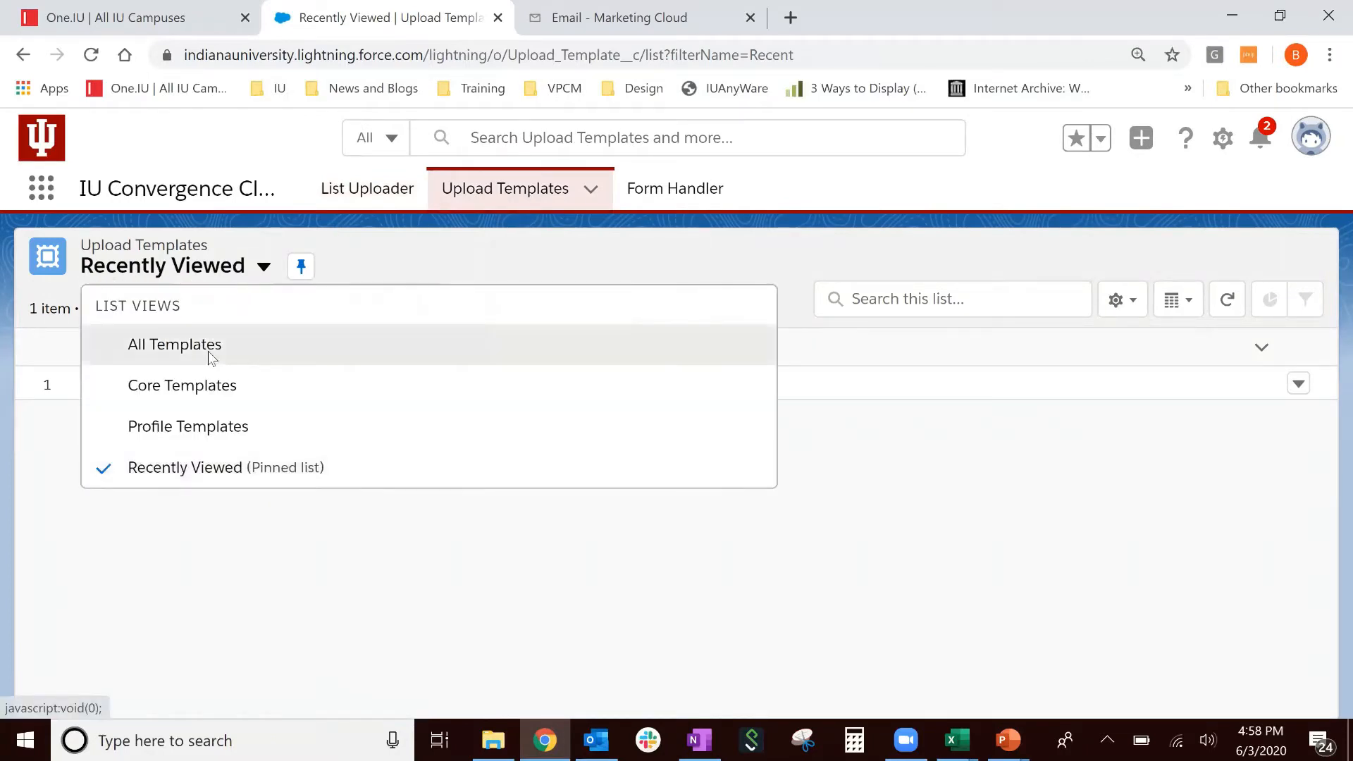
pyautogui.click(210, 358)
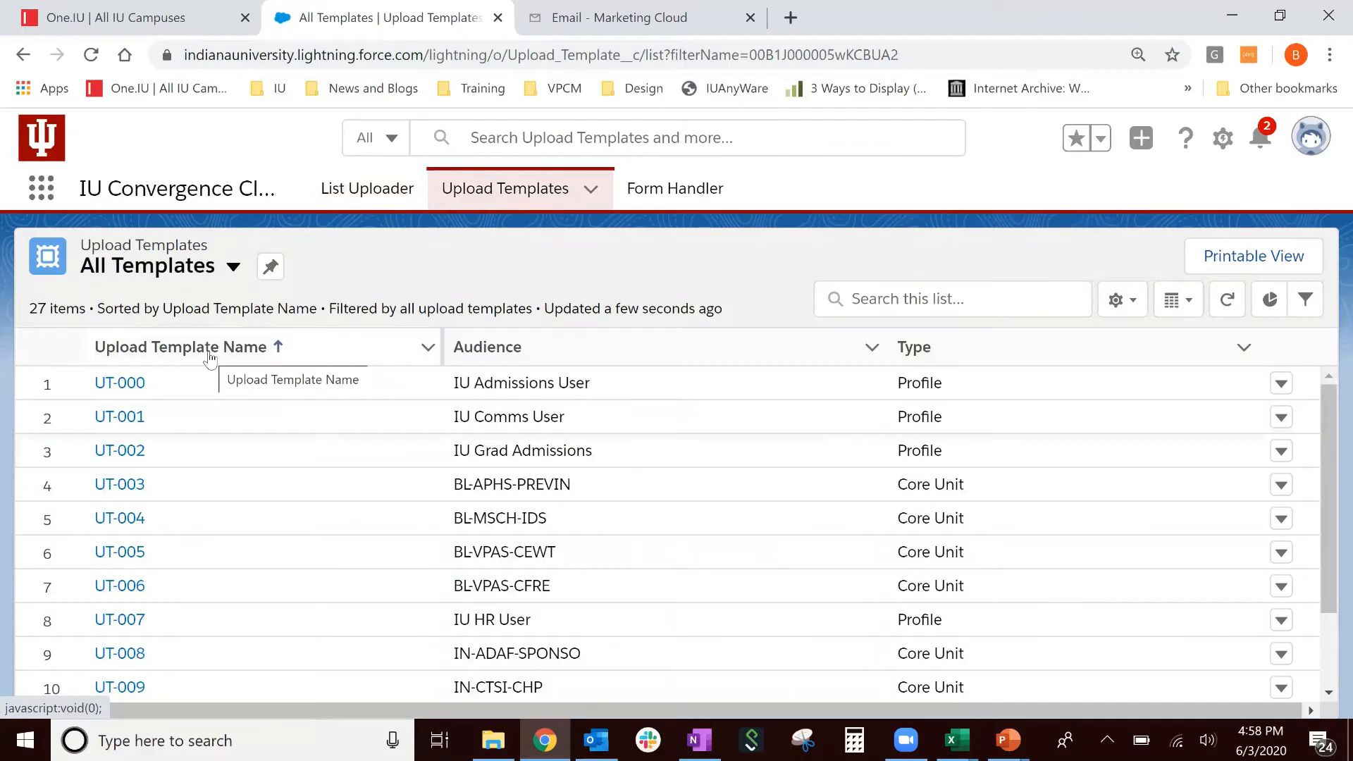
pyautogui.click(139, 424)
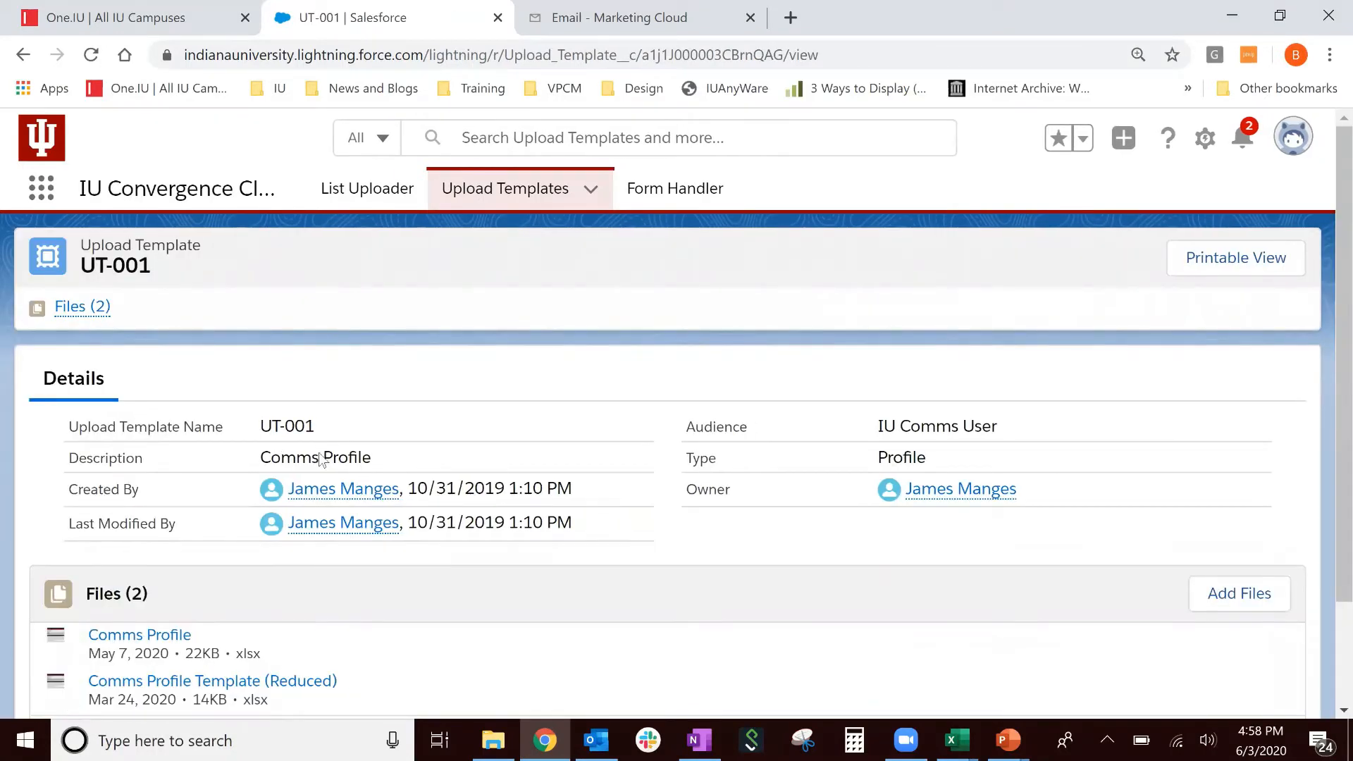
# - Download the Comms Profile Template (Reduced) file from UT-001 and open it in Excel
pyautogui.scroll(-2, 321, 459)
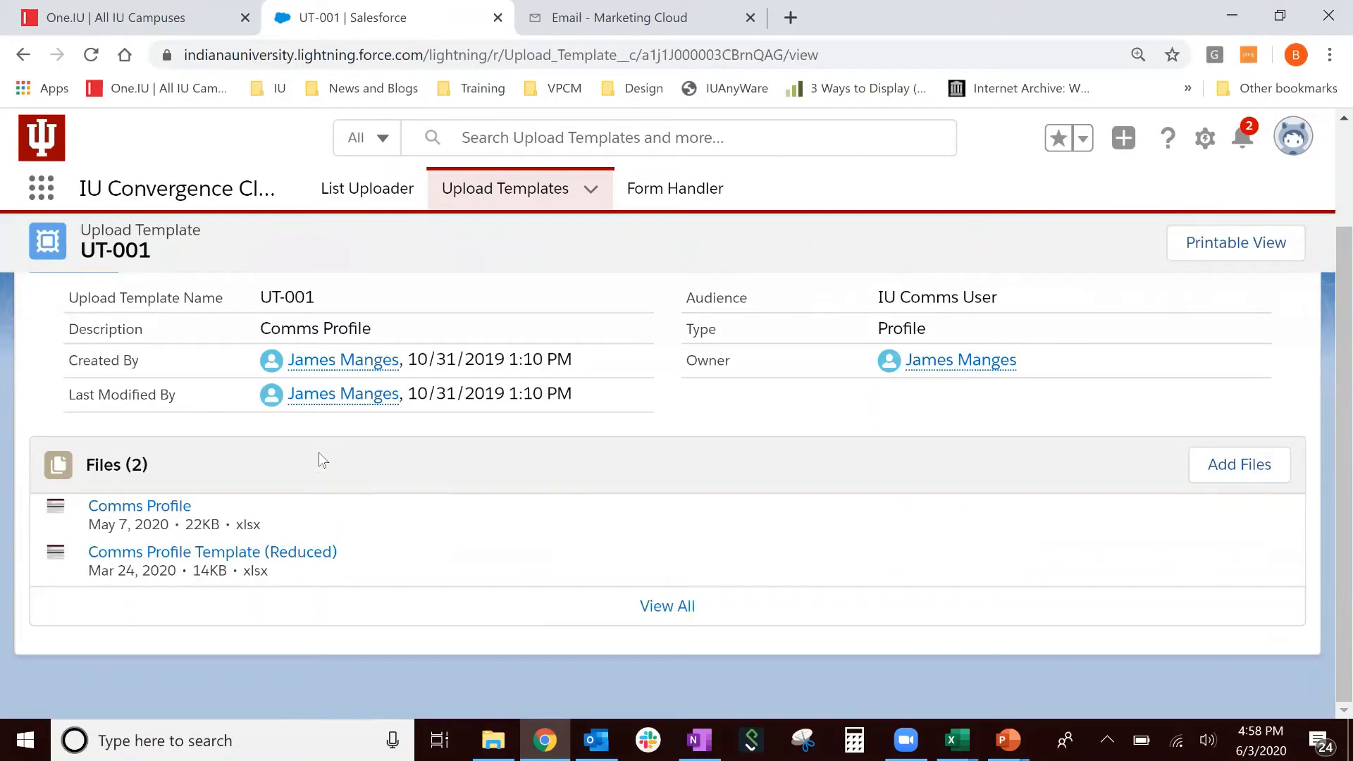
pyautogui.click(327, 551)
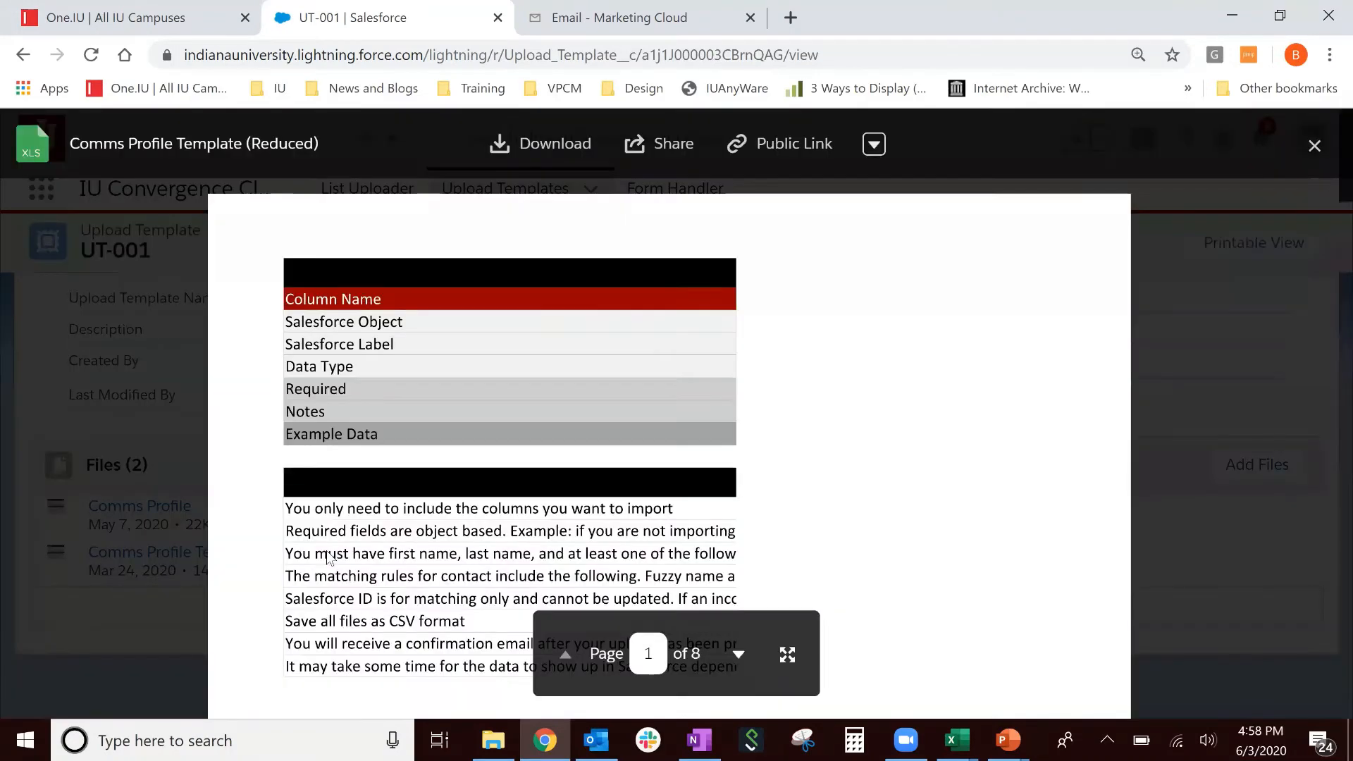
pyautogui.click(511, 148)
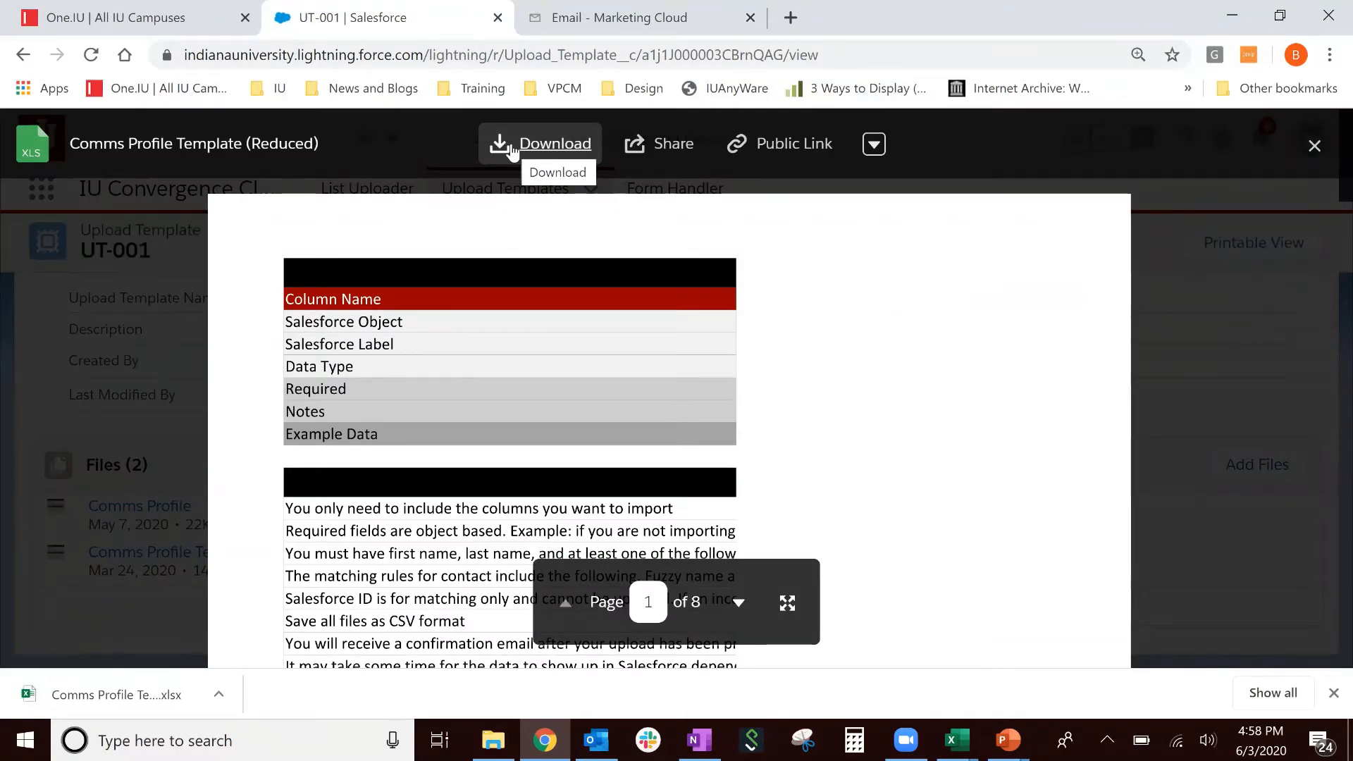
pyautogui.click(137, 678)
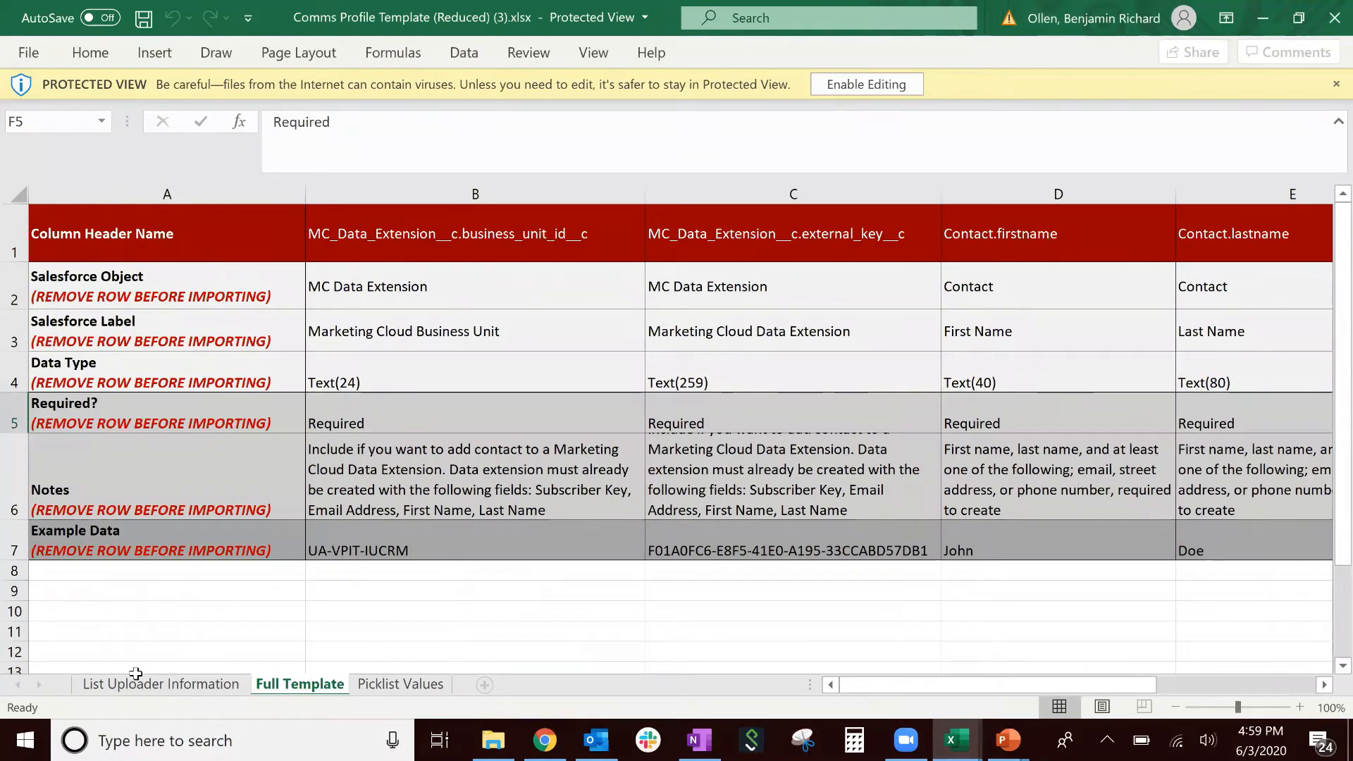
# - Enable editing and delete the List Uploader Information and Picklist Values sheets
pyautogui.click(867, 83)
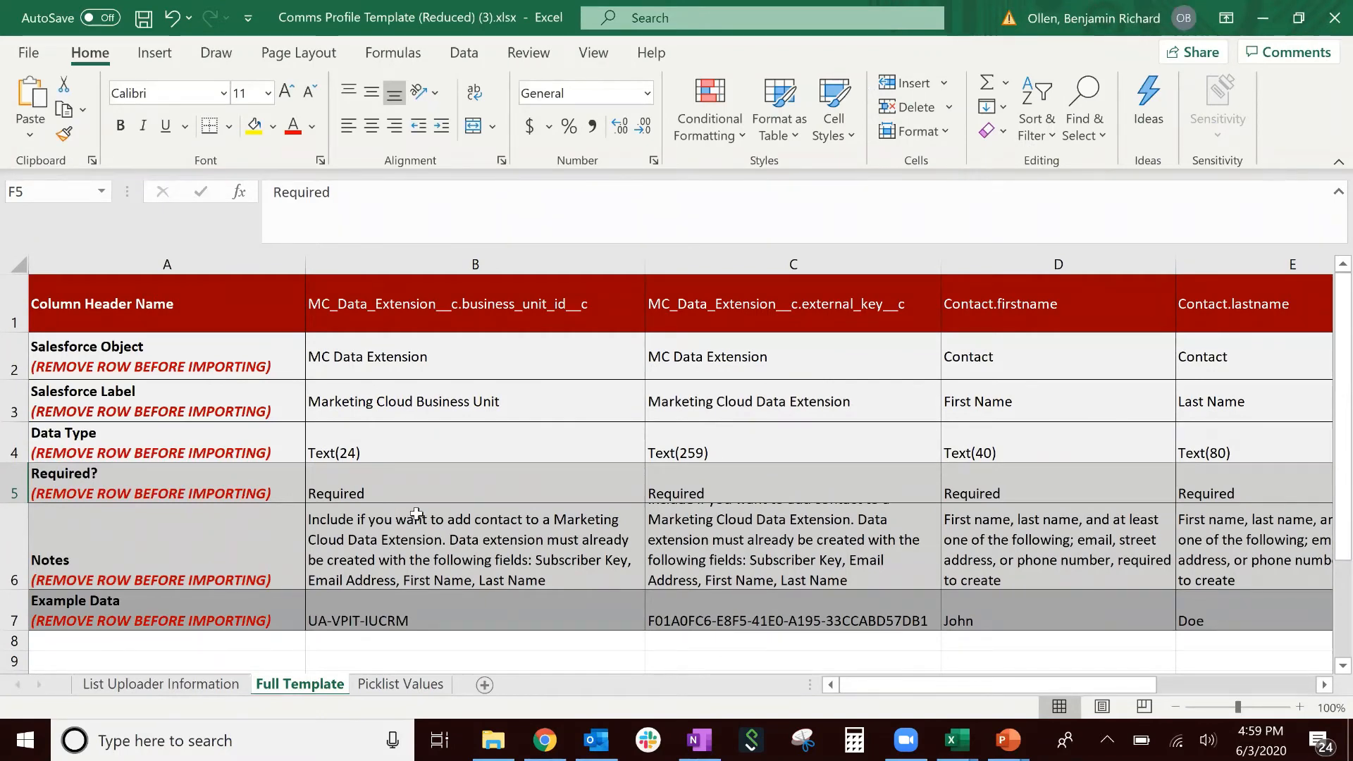
pyautogui.click(191, 691)
pyautogui.rightClick(192, 690)
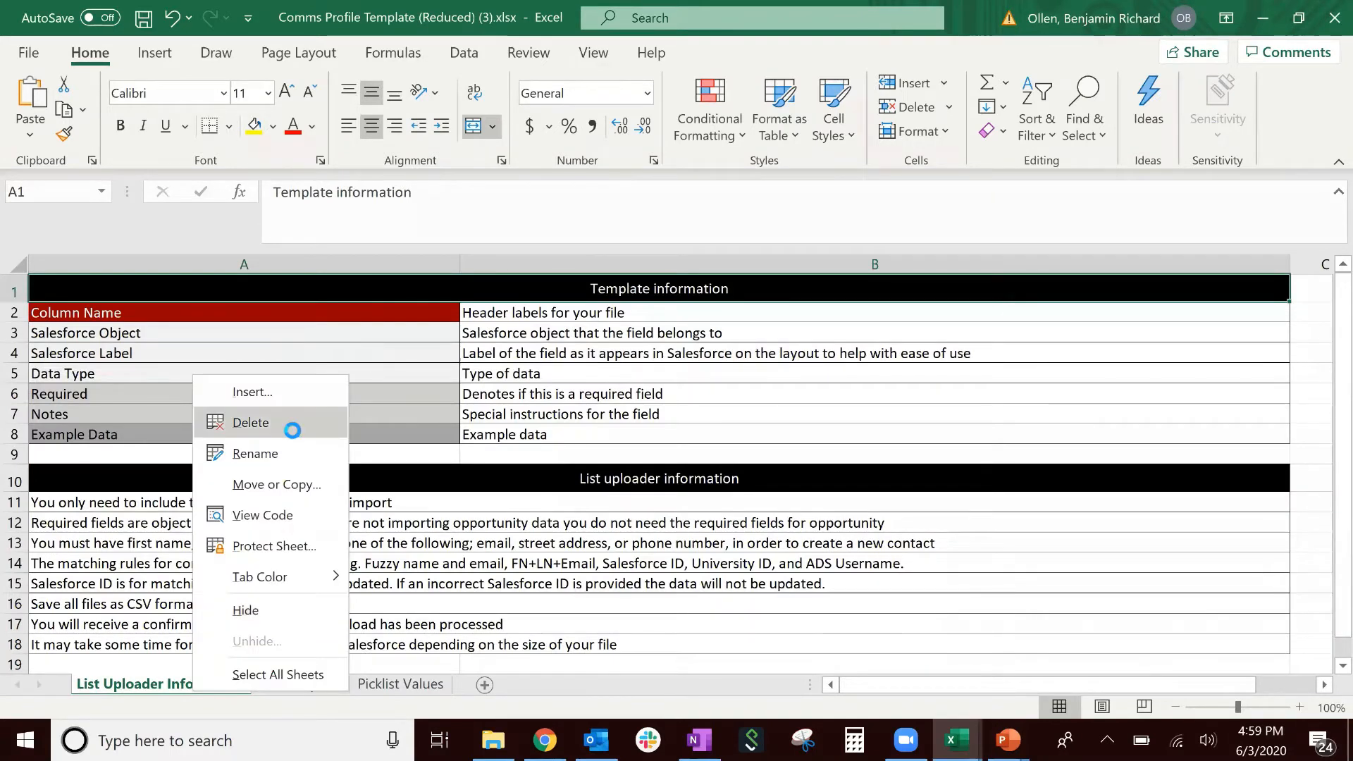
pyautogui.click(292, 424)
pyautogui.click(645, 427)
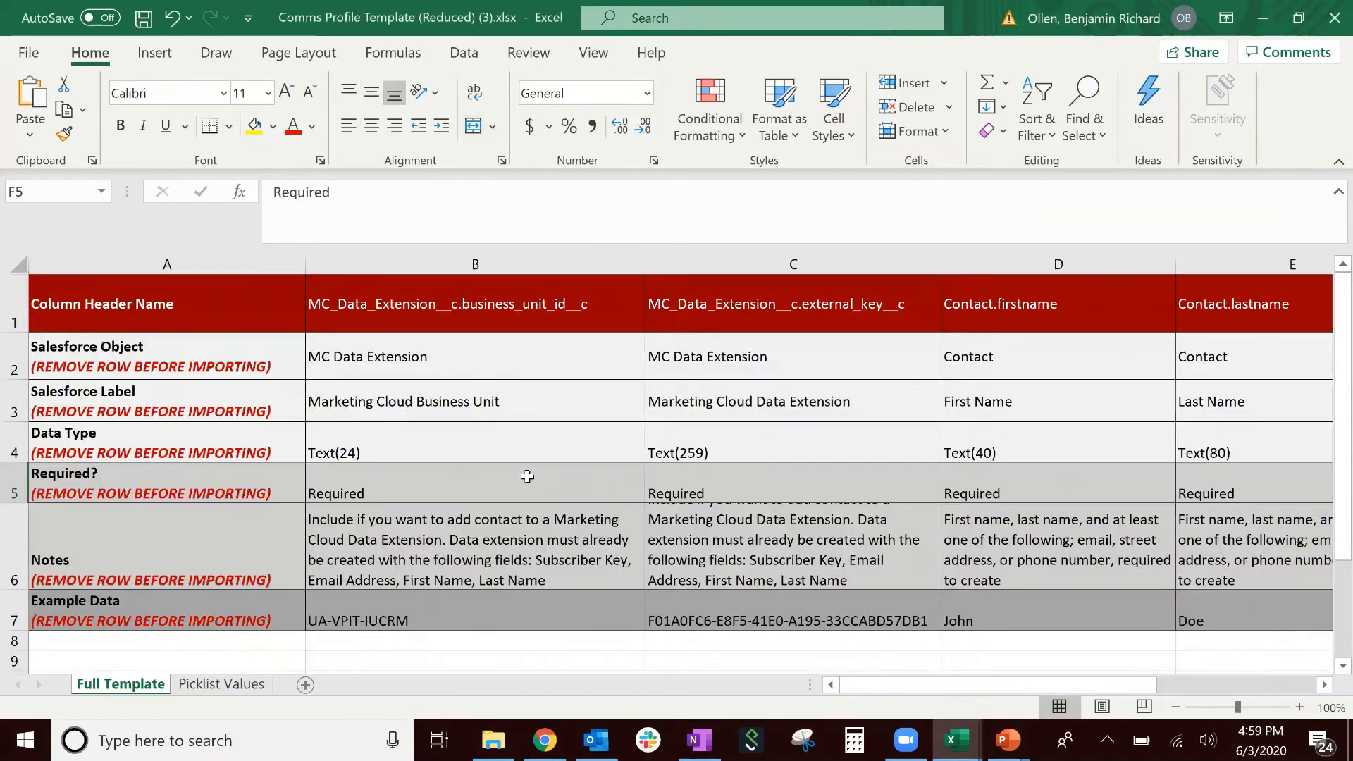
pyautogui.click(238, 690)
pyautogui.rightClick(238, 689)
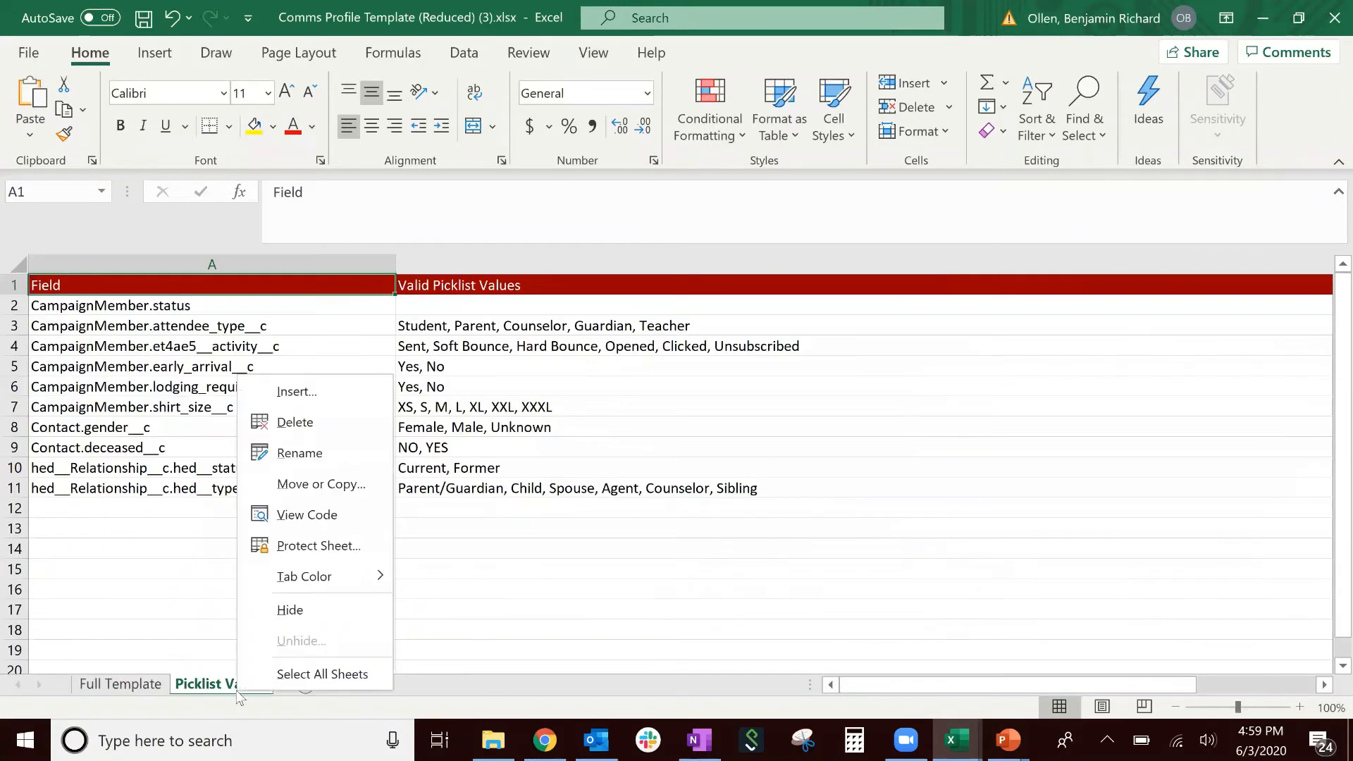
pyautogui.click(314, 425)
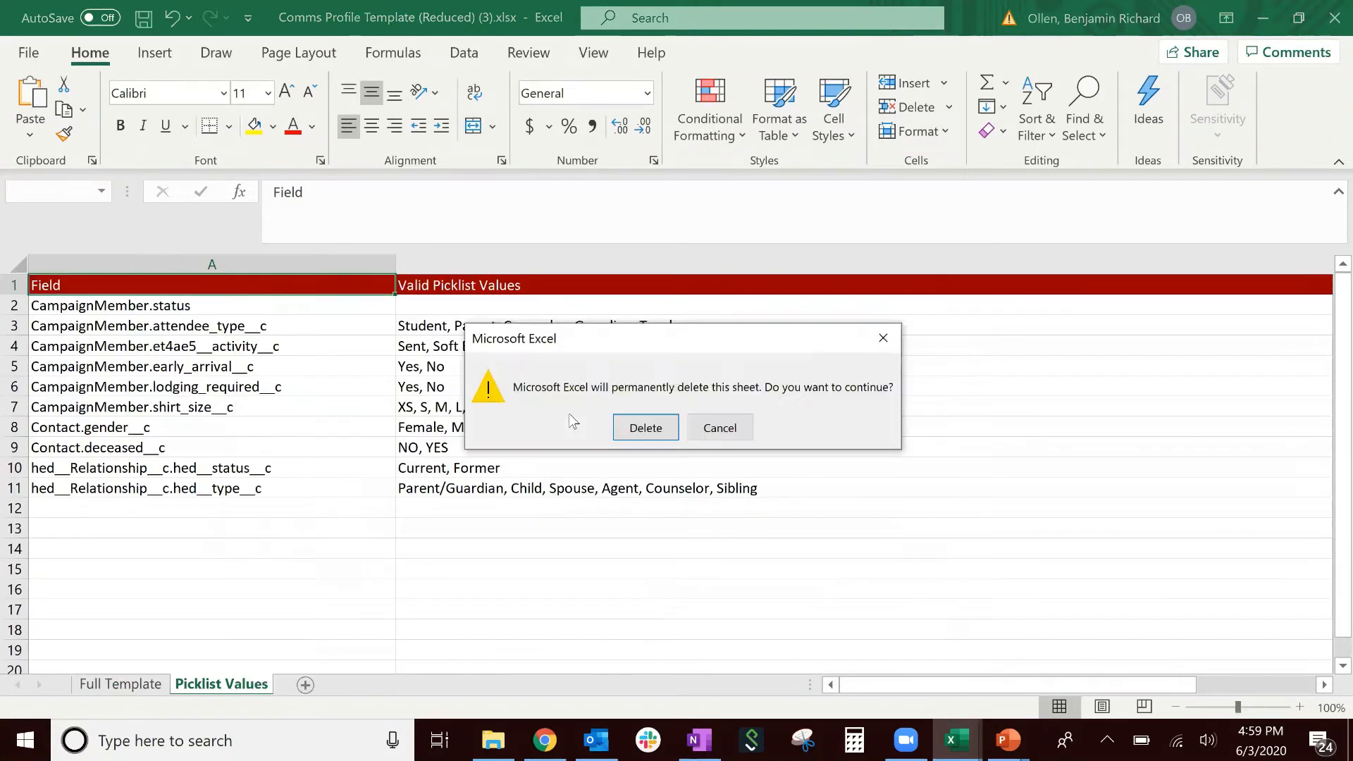
pyautogui.click(620, 419)
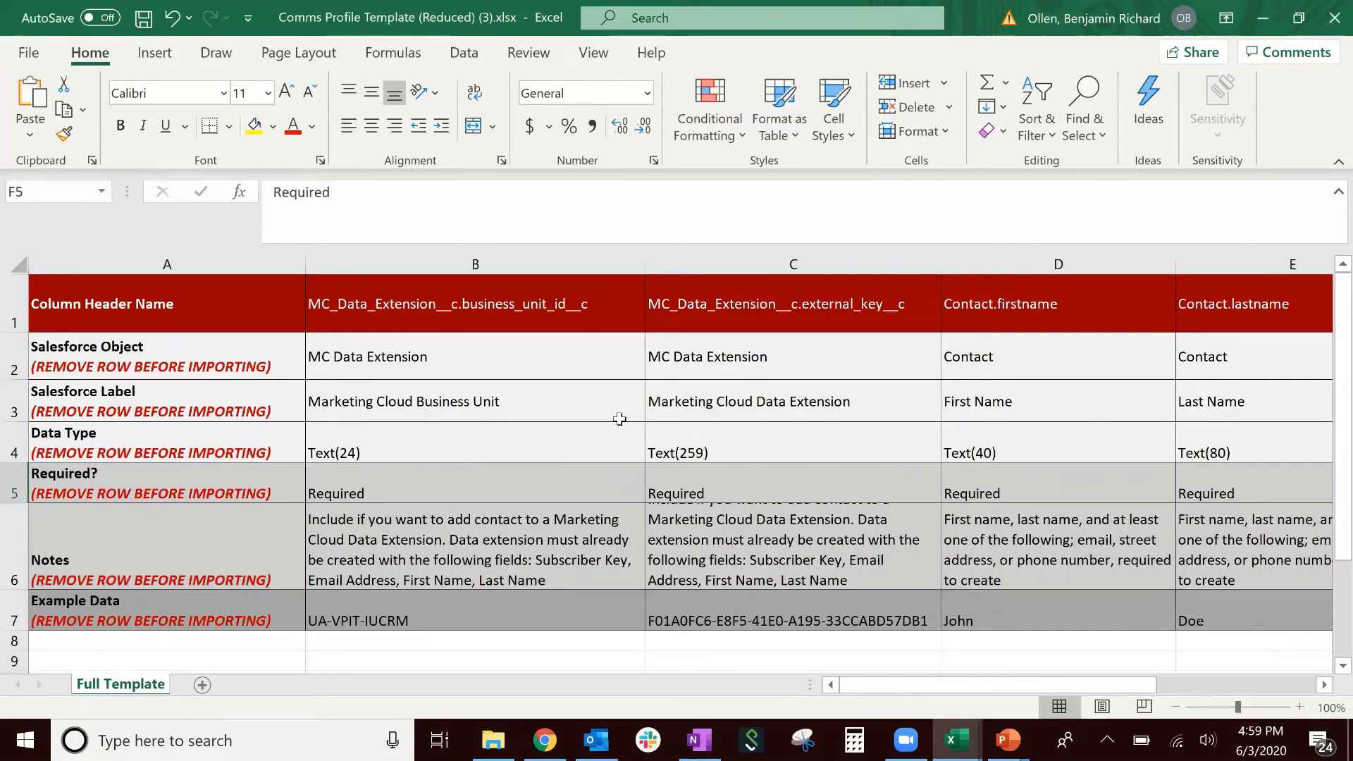
# - Delete column A, rows 2–7 and columns F–H, leaving only the header row
pyautogui.click(225, 259)
pyautogui.rightClick(226, 261)
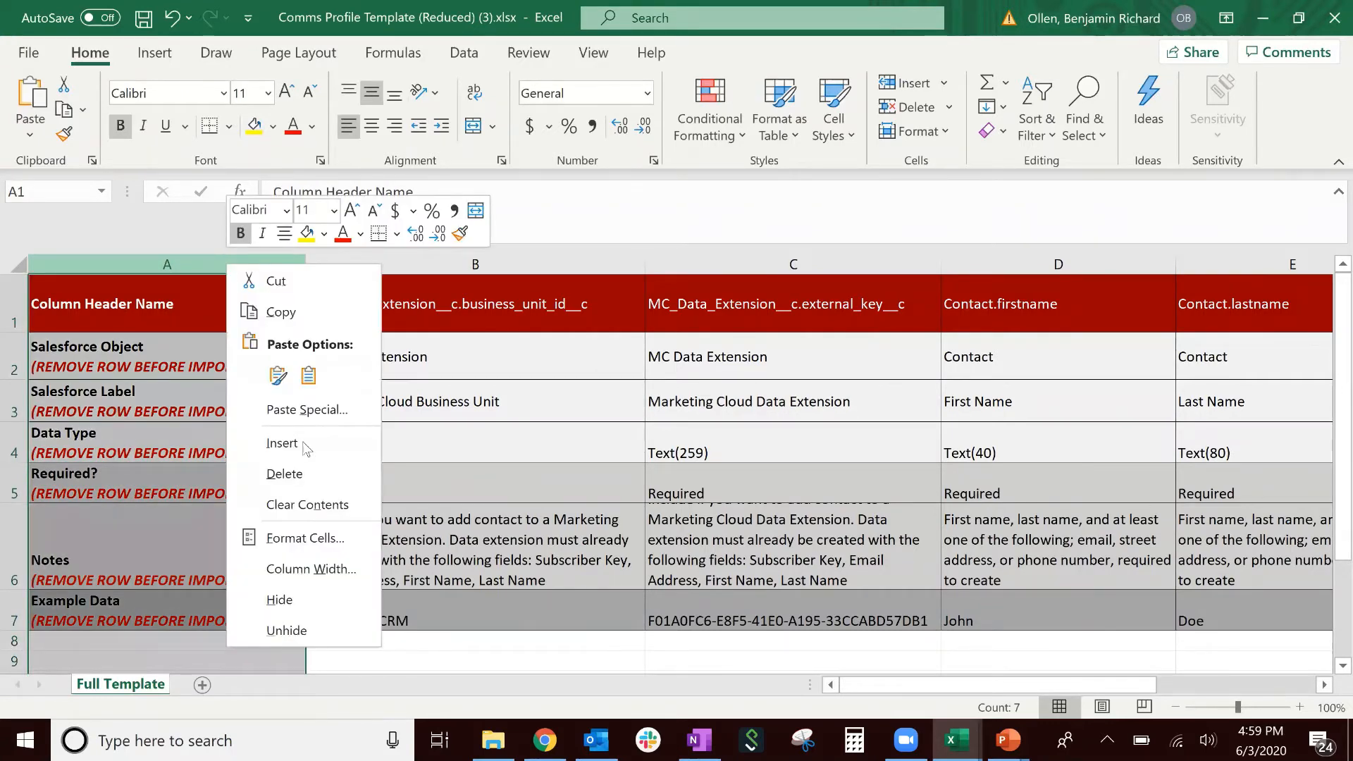
pyautogui.click(286, 474)
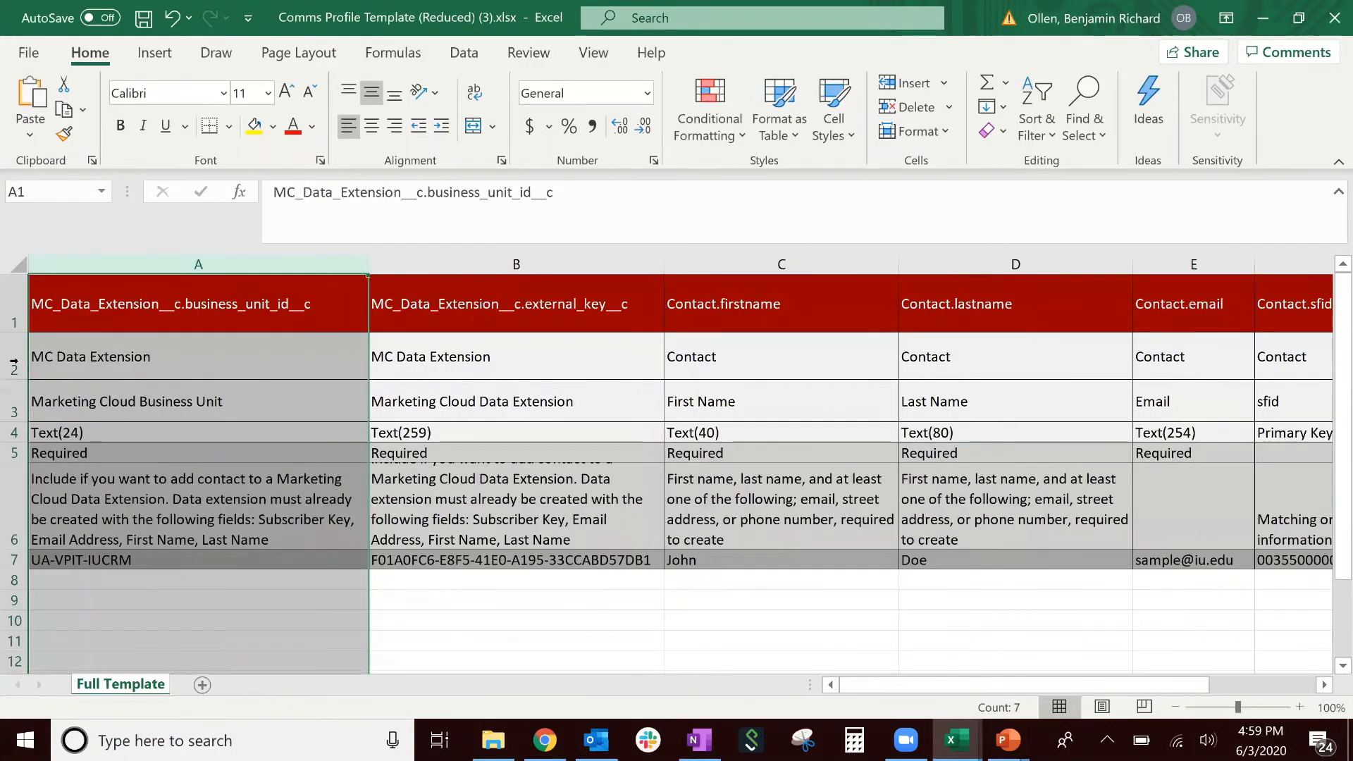
pyautogui.moveTo(11, 360); pyautogui.dragTo(7, 554)
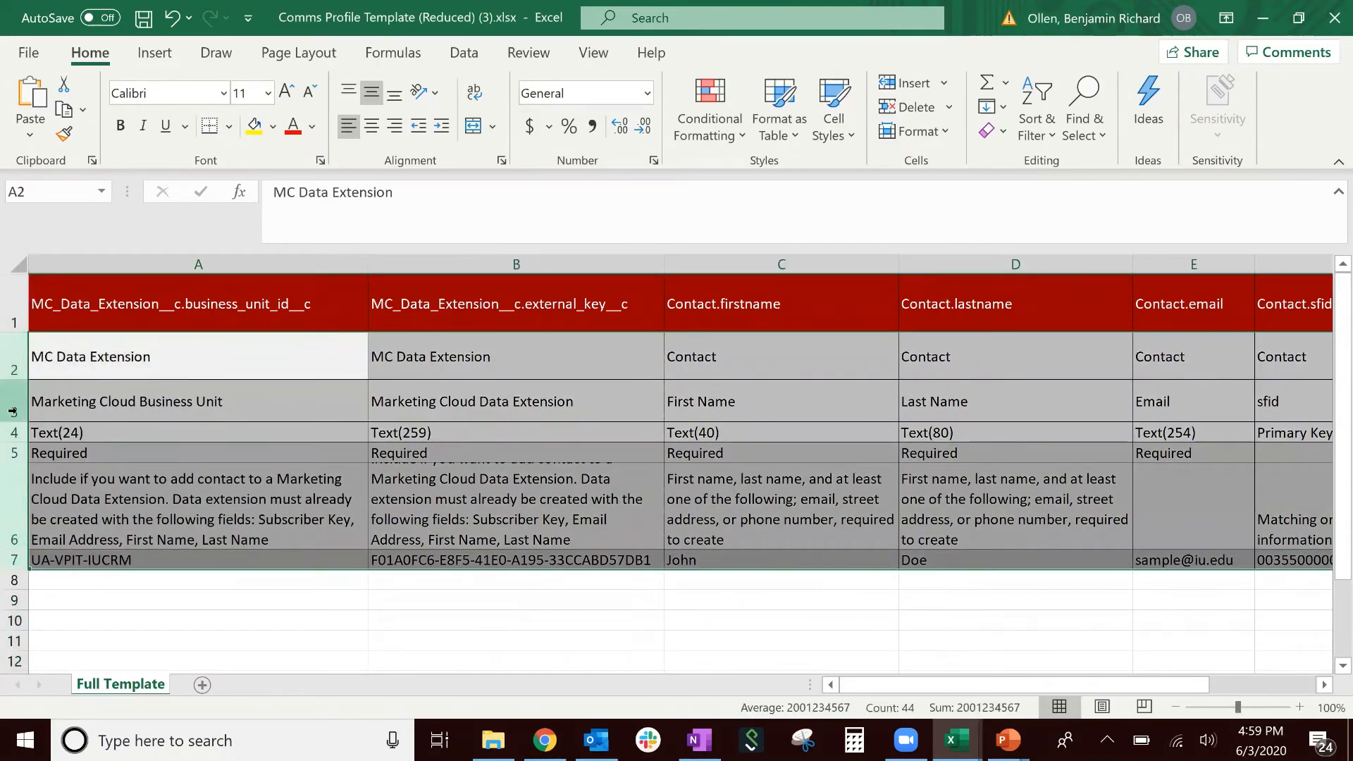
pyautogui.rightClick(14, 423)
pyautogui.click(119, 248)
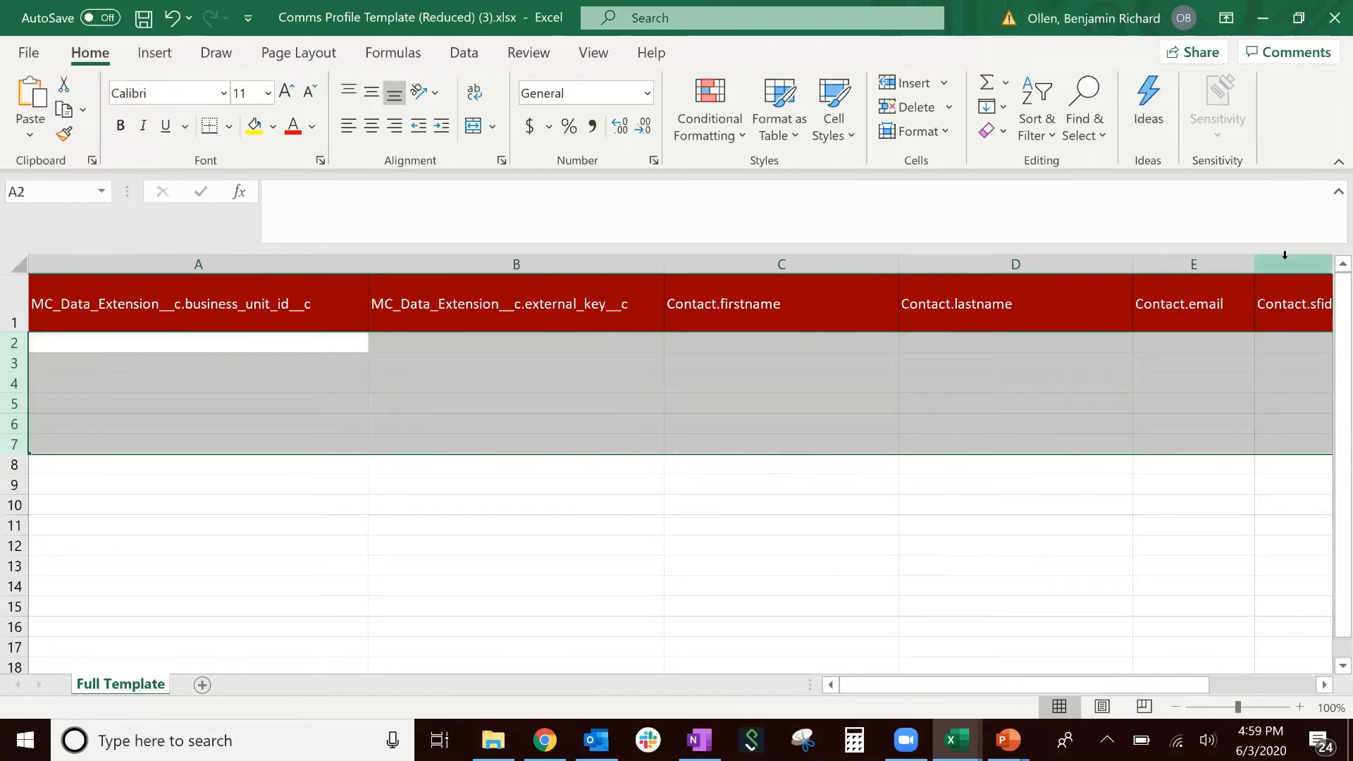
pyautogui.click(1162, 678)
pyautogui.moveTo(1161, 678); pyautogui.dragTo(1244, 669)
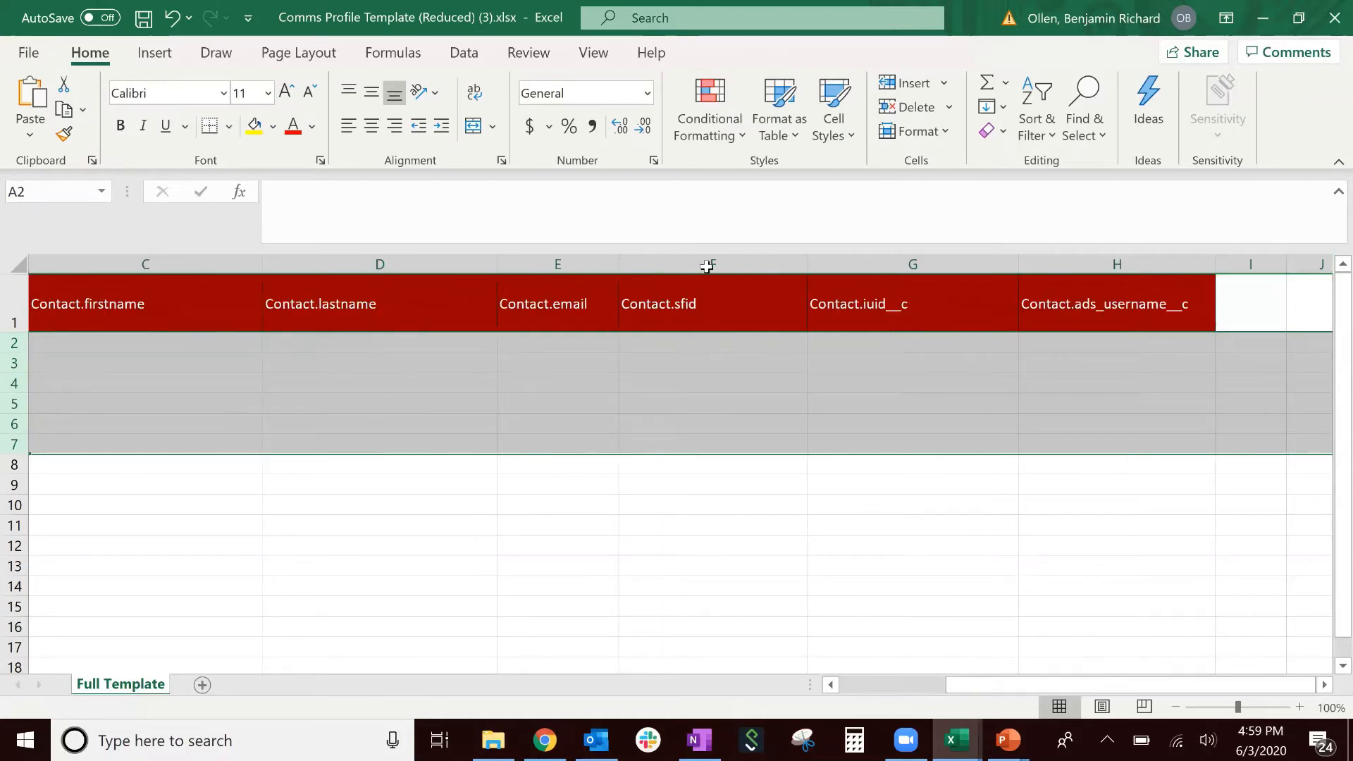
pyautogui.moveTo(707, 266); pyautogui.dragTo(1058, 282)
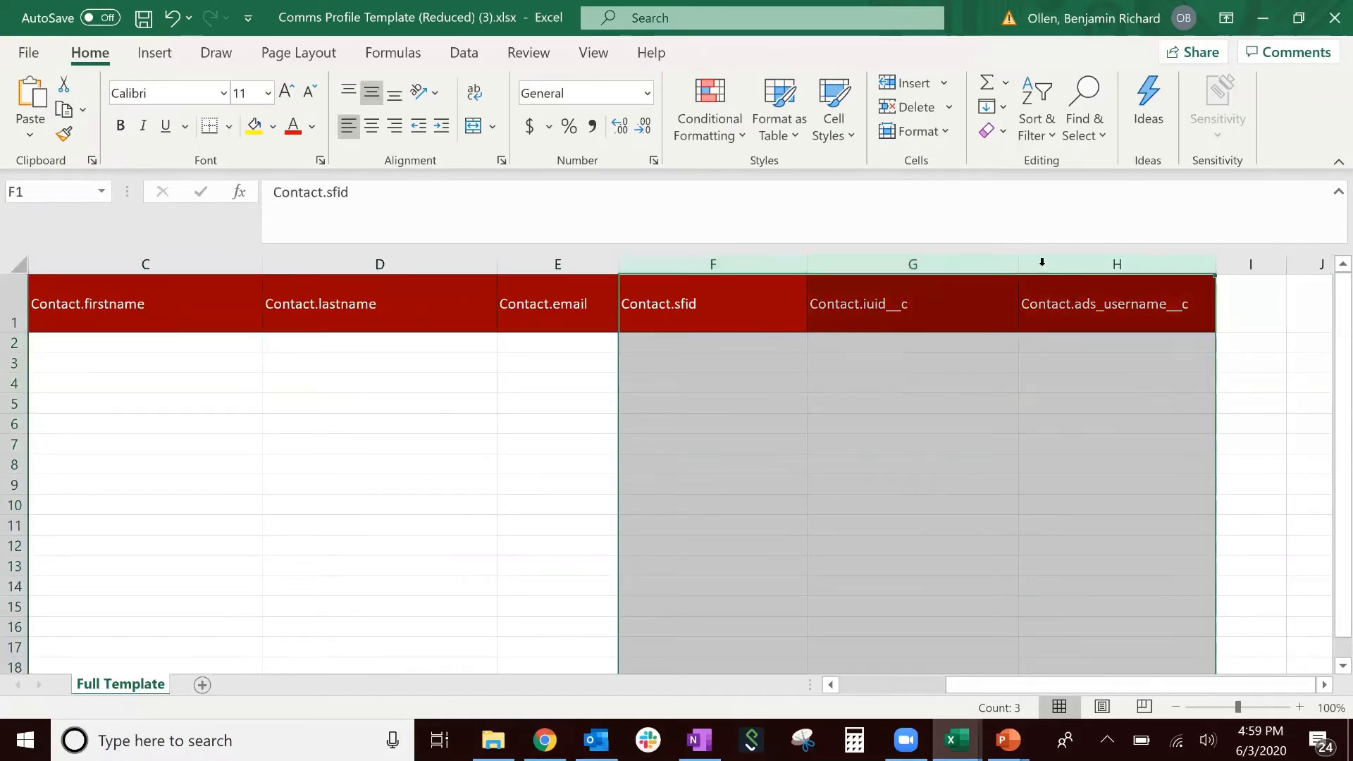
pyautogui.rightClick(1042, 265)
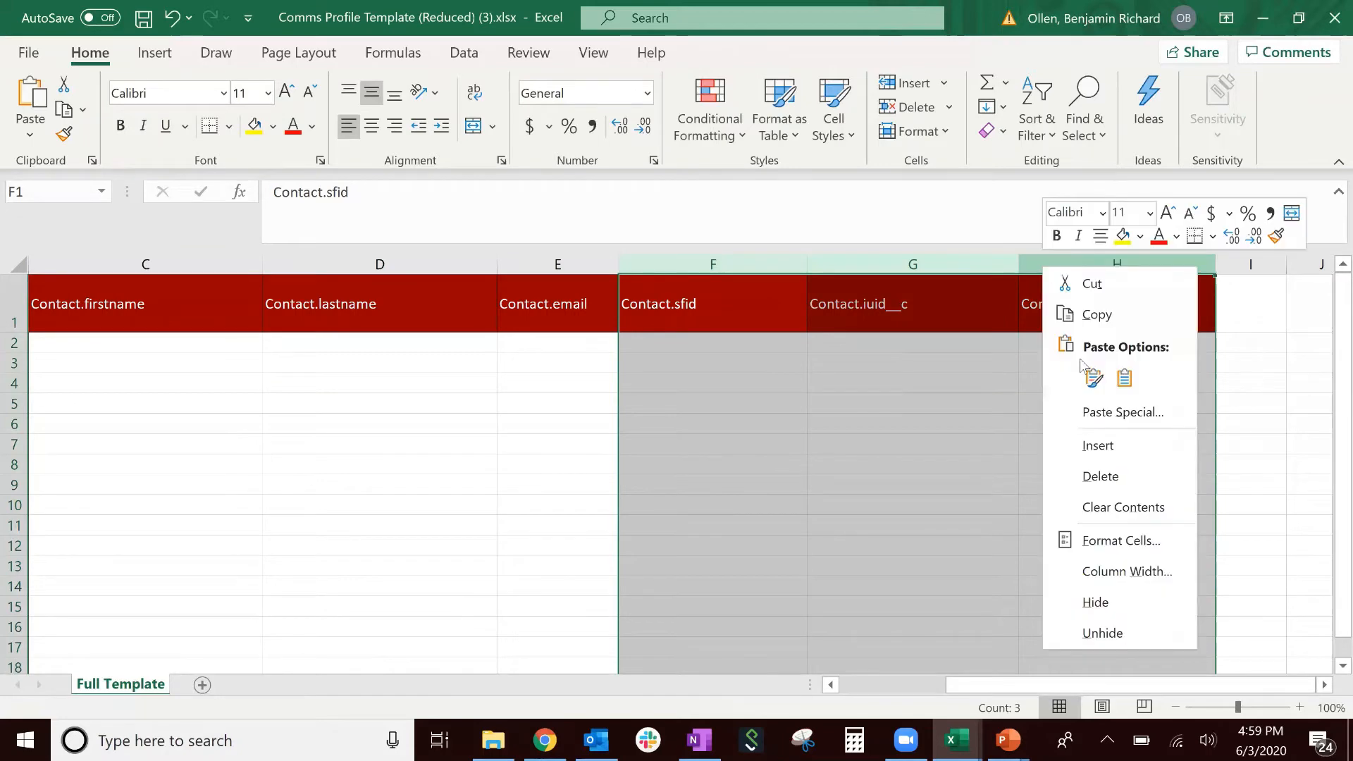
pyautogui.click(1101, 476)
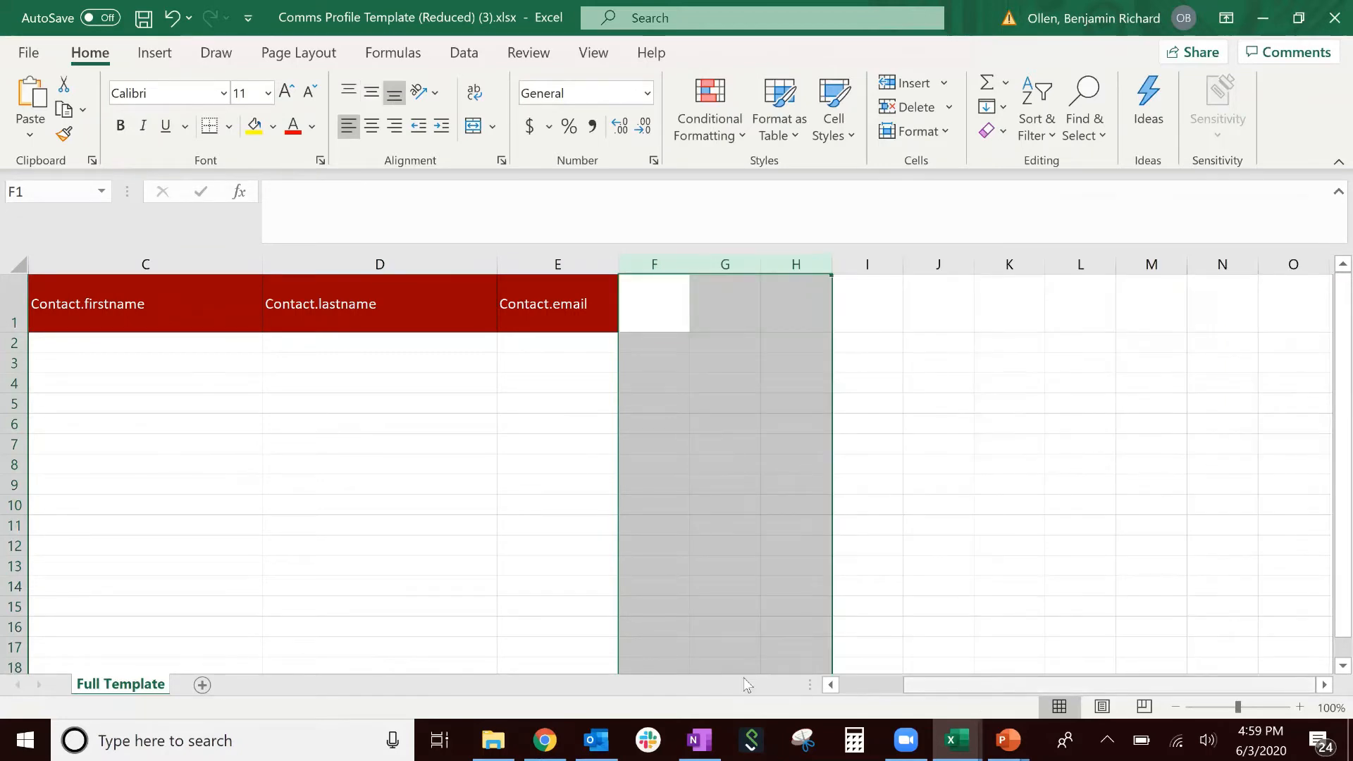
pyautogui.moveTo(918, 683); pyautogui.dragTo(744, 678)
# - Apply the Normal cell style to header row 1 and autofit its height
pyautogui.click(13, 311)
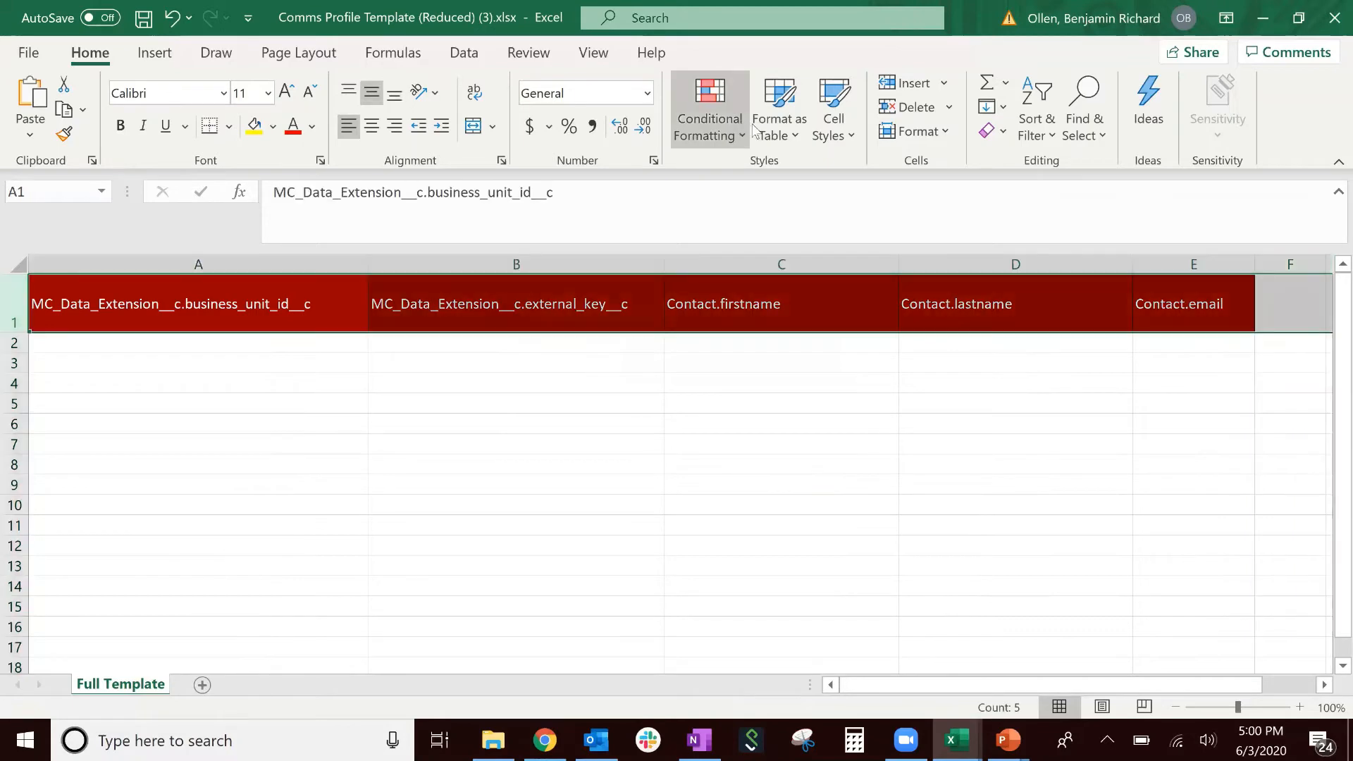
pyautogui.click(832, 114)
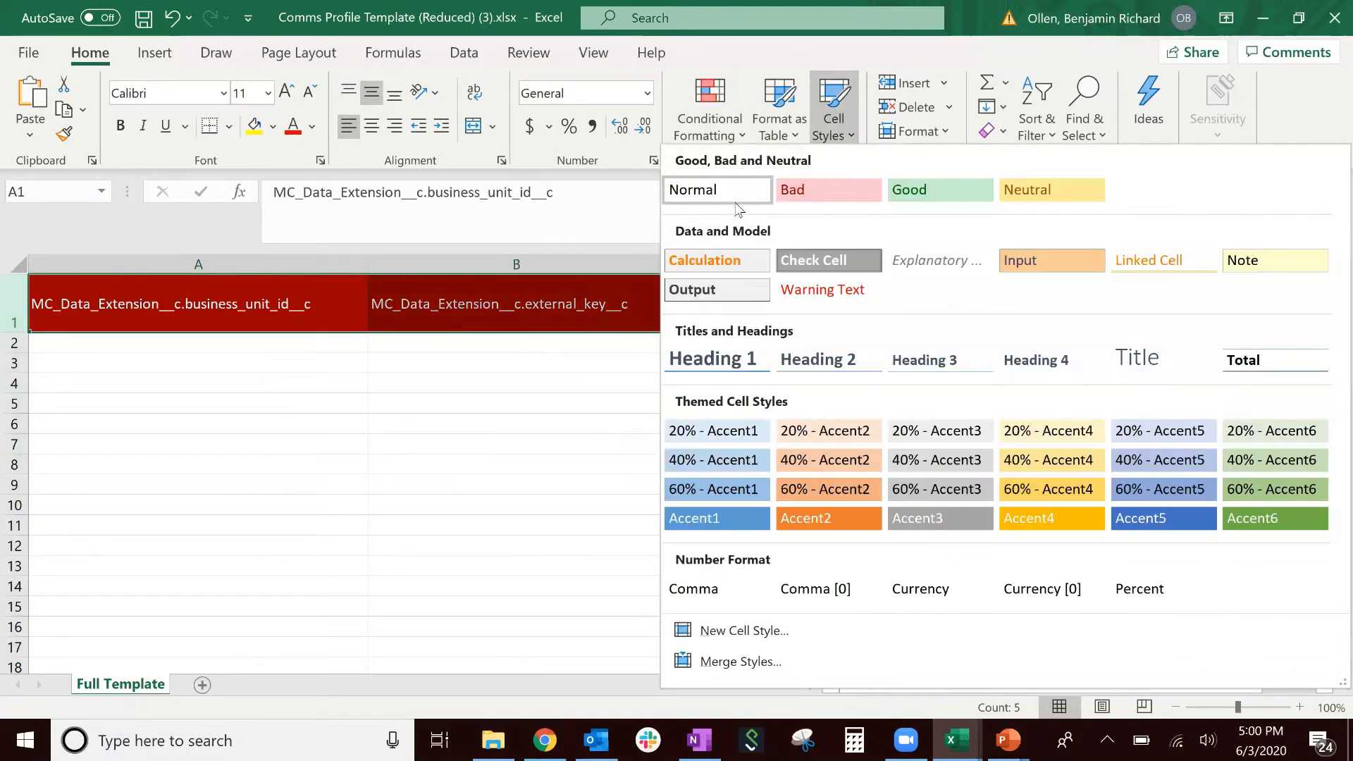
pyautogui.click(730, 196)
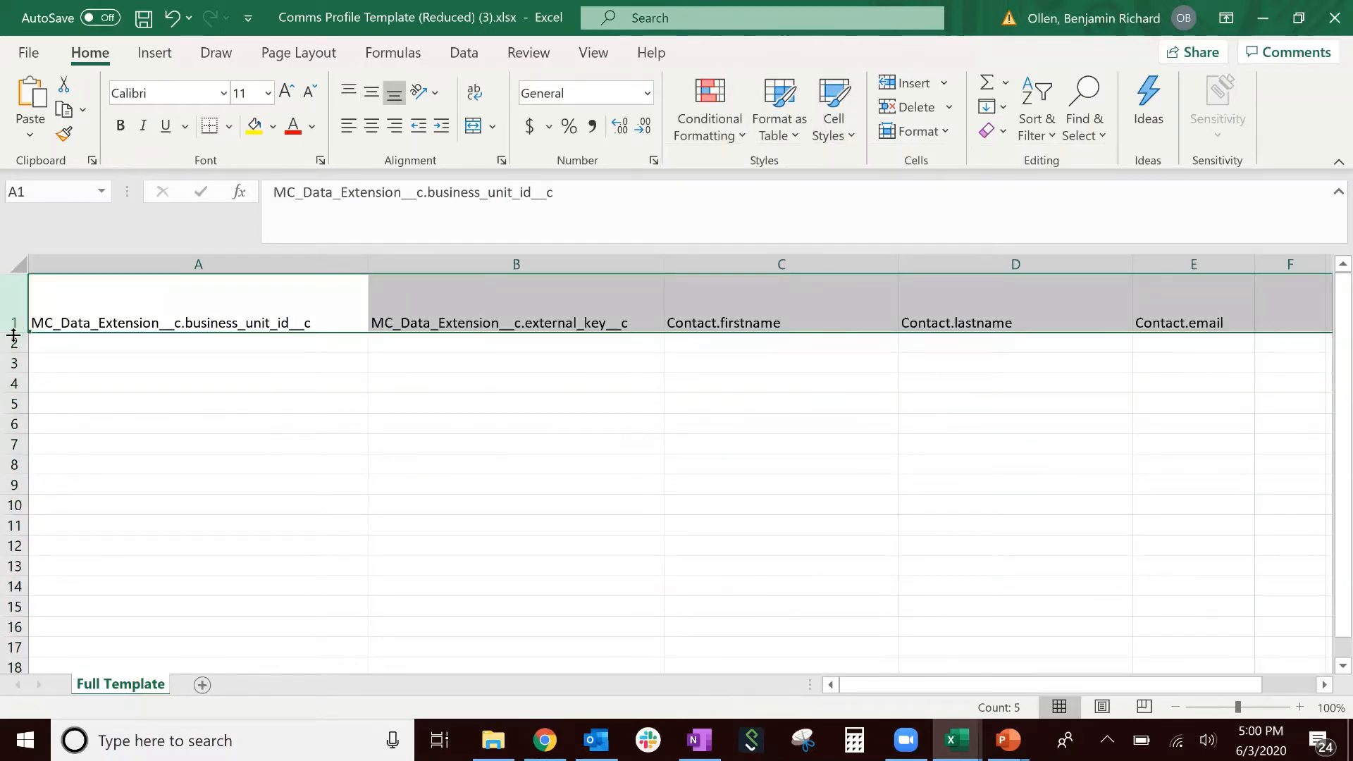
pyautogui.doubleClick(13, 335)
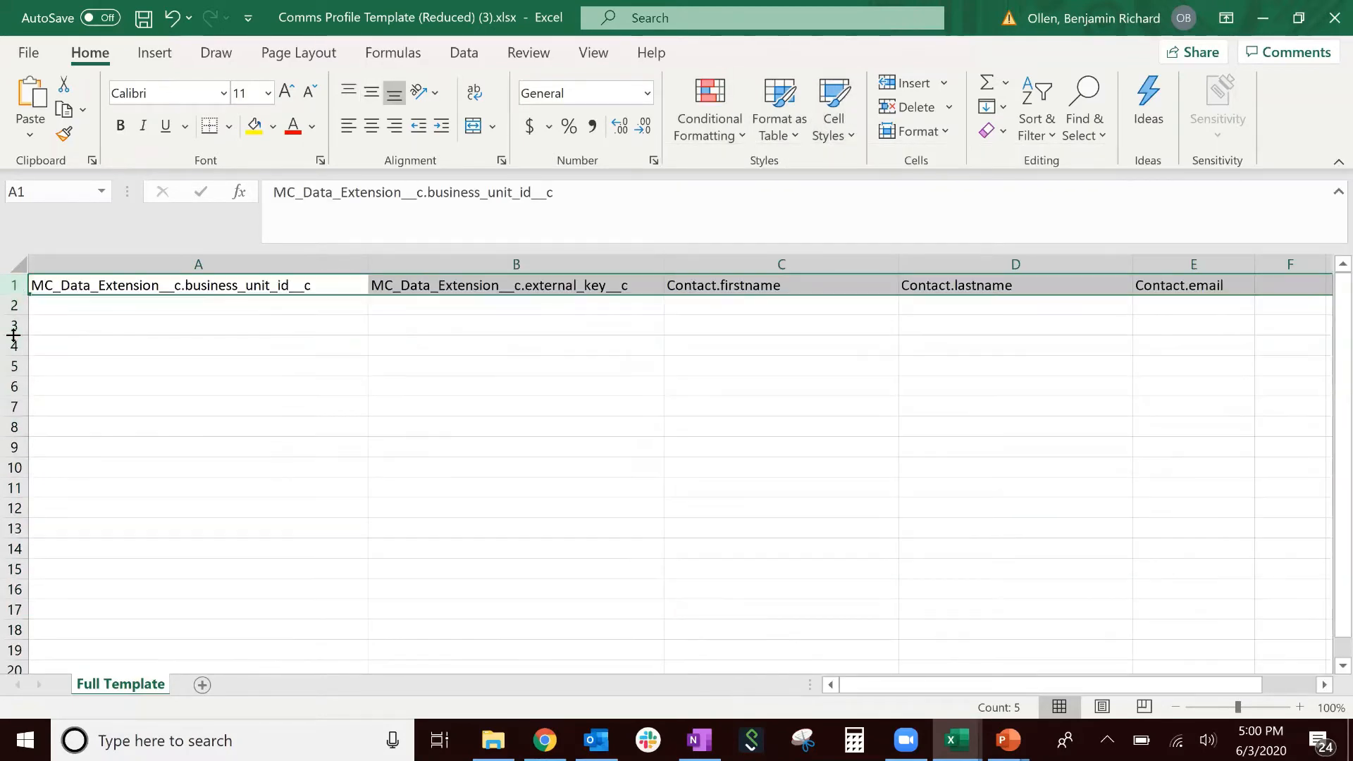
pyautogui.click(28, 52)
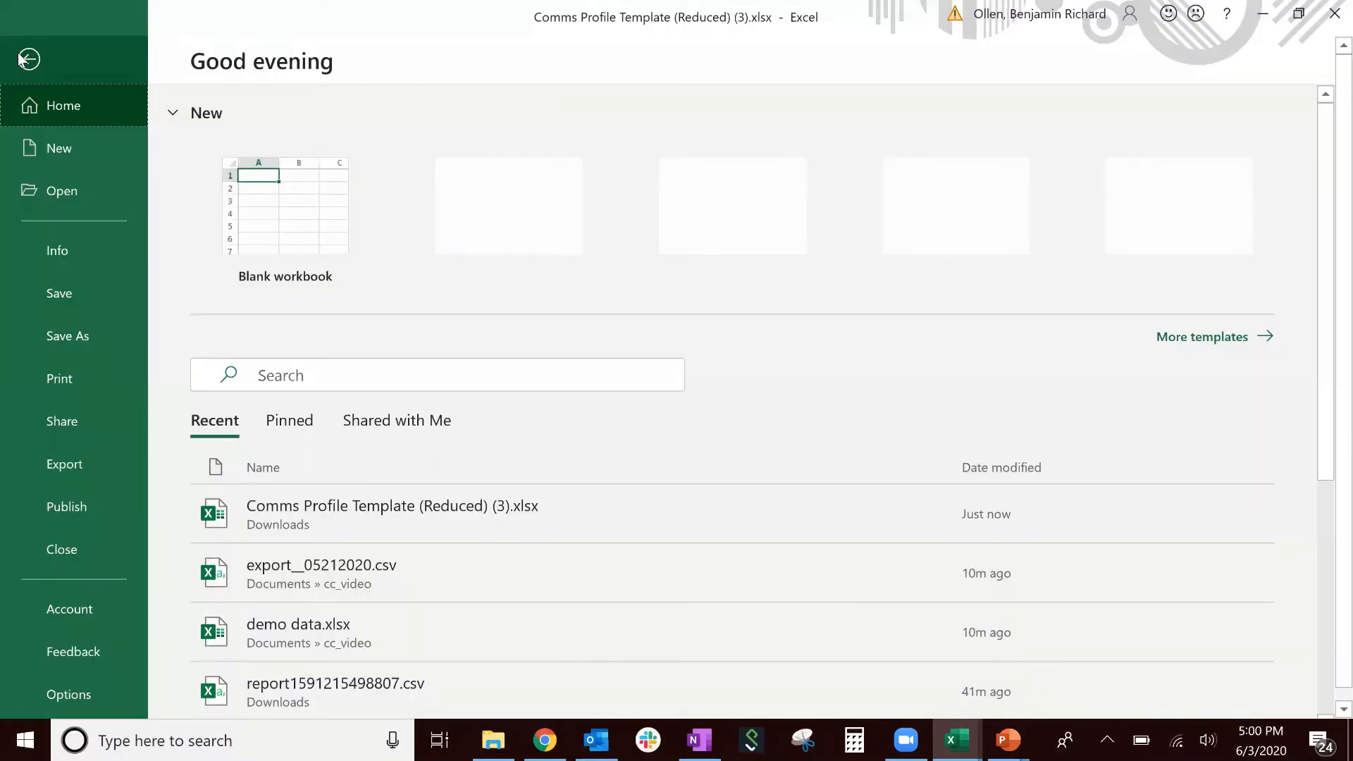
# - Save the sheet as CC_template.csv in CSV UTF-8 format, replacing the existing file
pyautogui.click(64, 331)
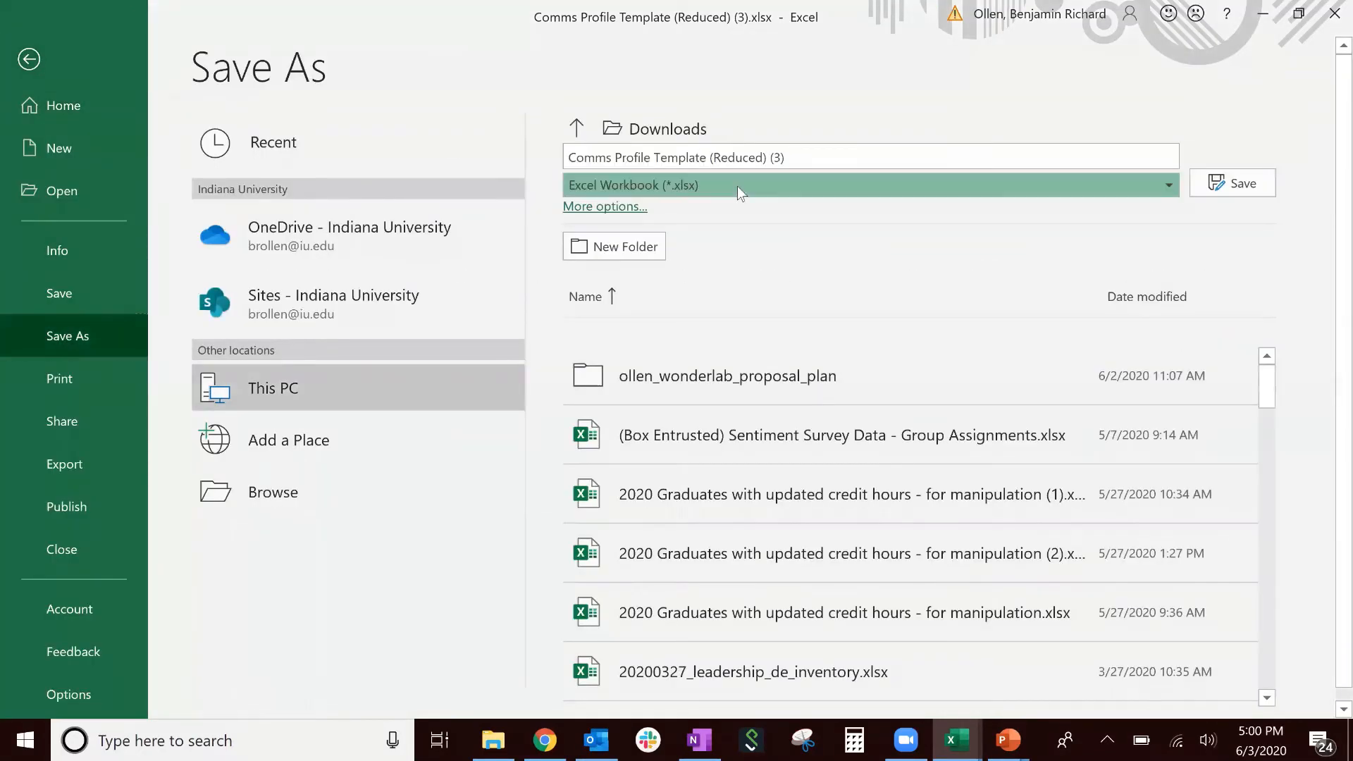
pyautogui.click(738, 186)
pyautogui.click(753, 291)
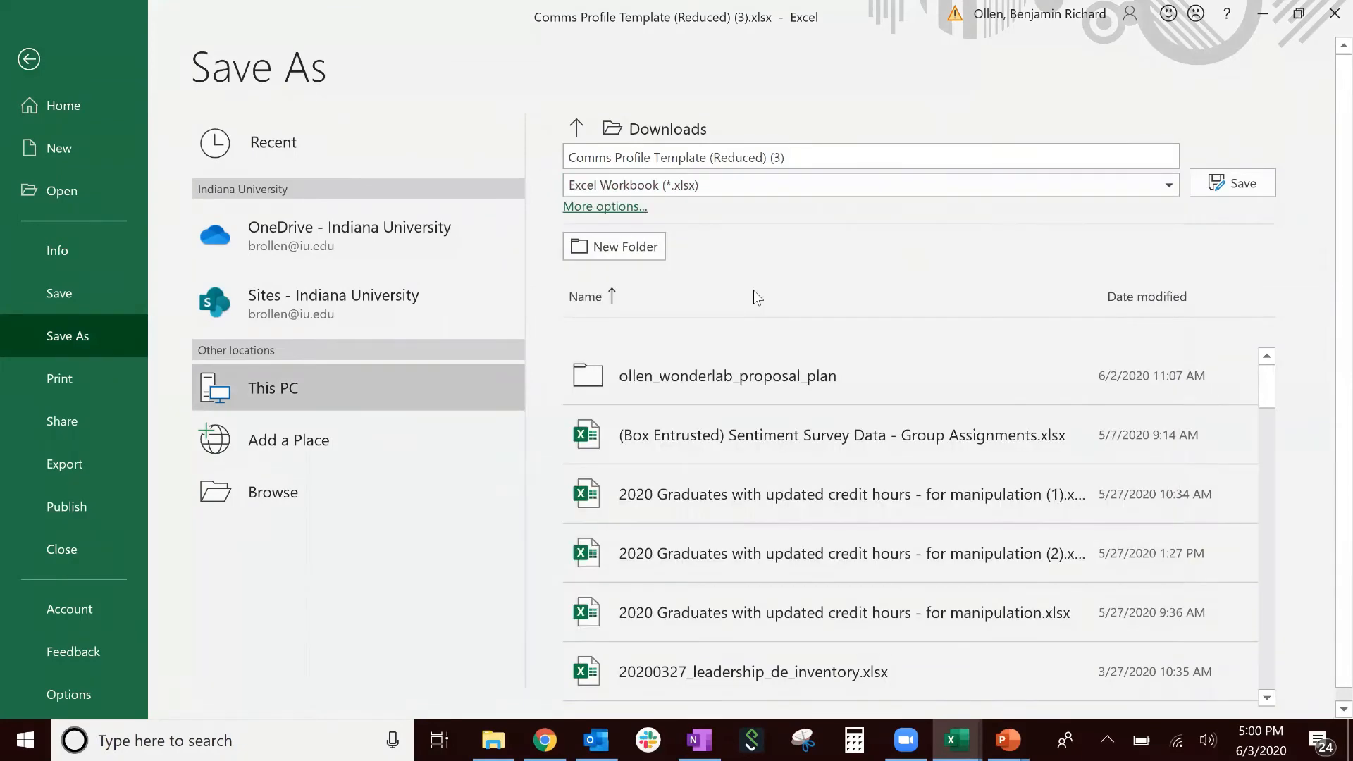
pyautogui.click(823, 150)
pyautogui.write('cc_temp')
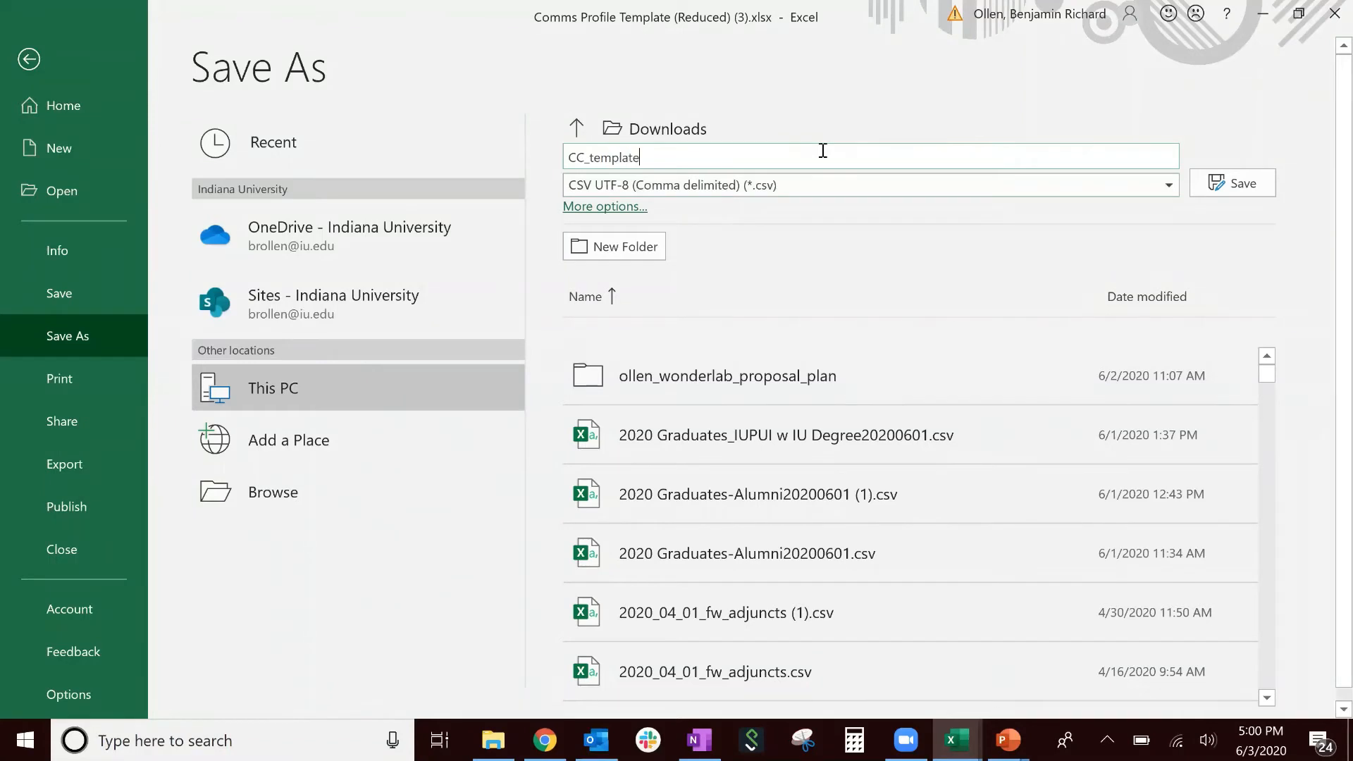
pyautogui.press('Return')
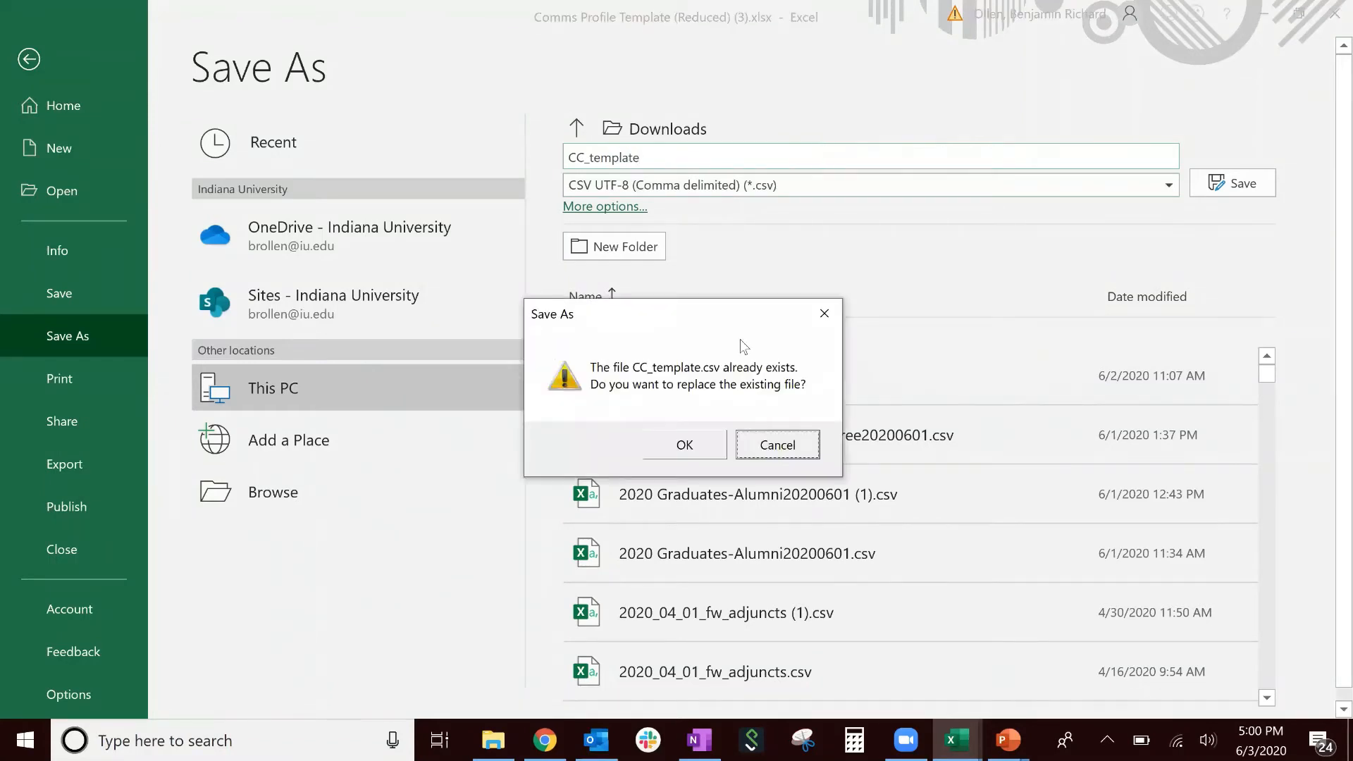
pyautogui.click(688, 441)
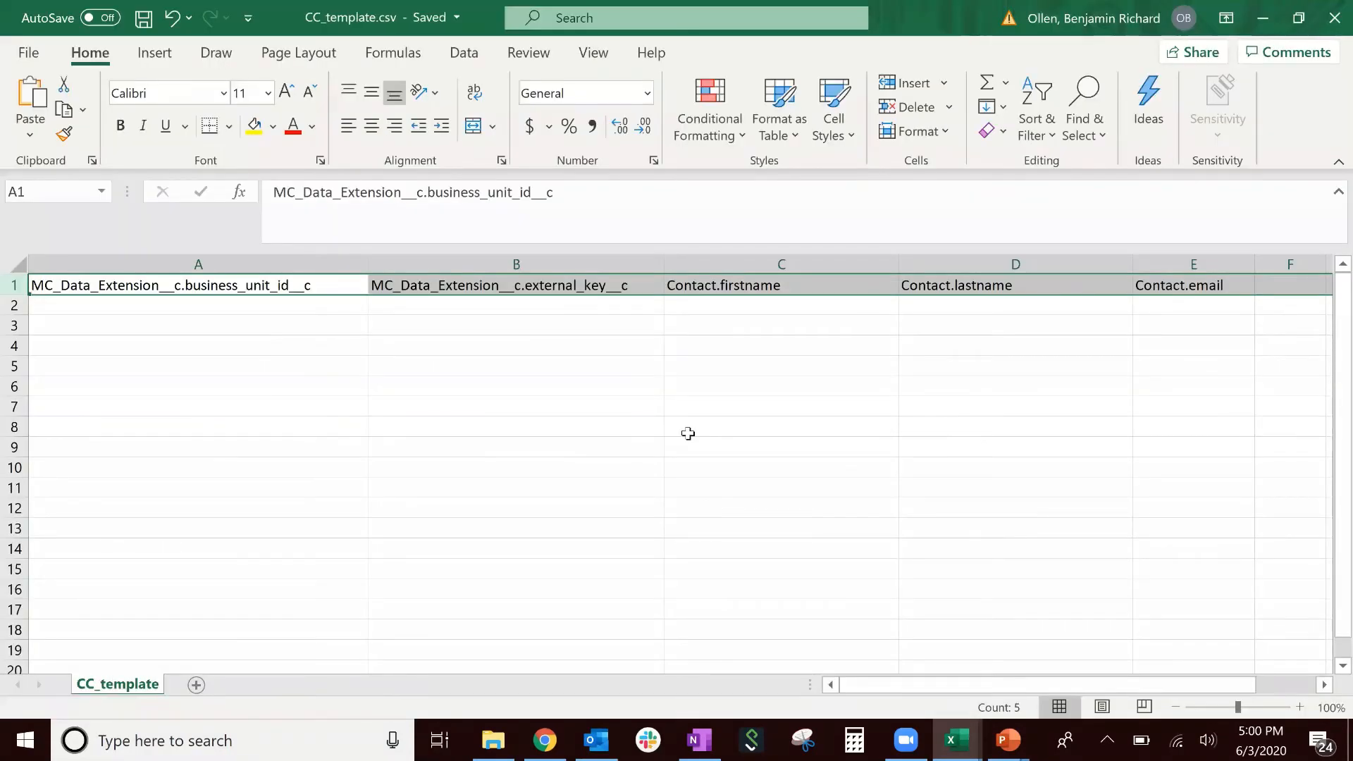
pyautogui.click(255, 285)
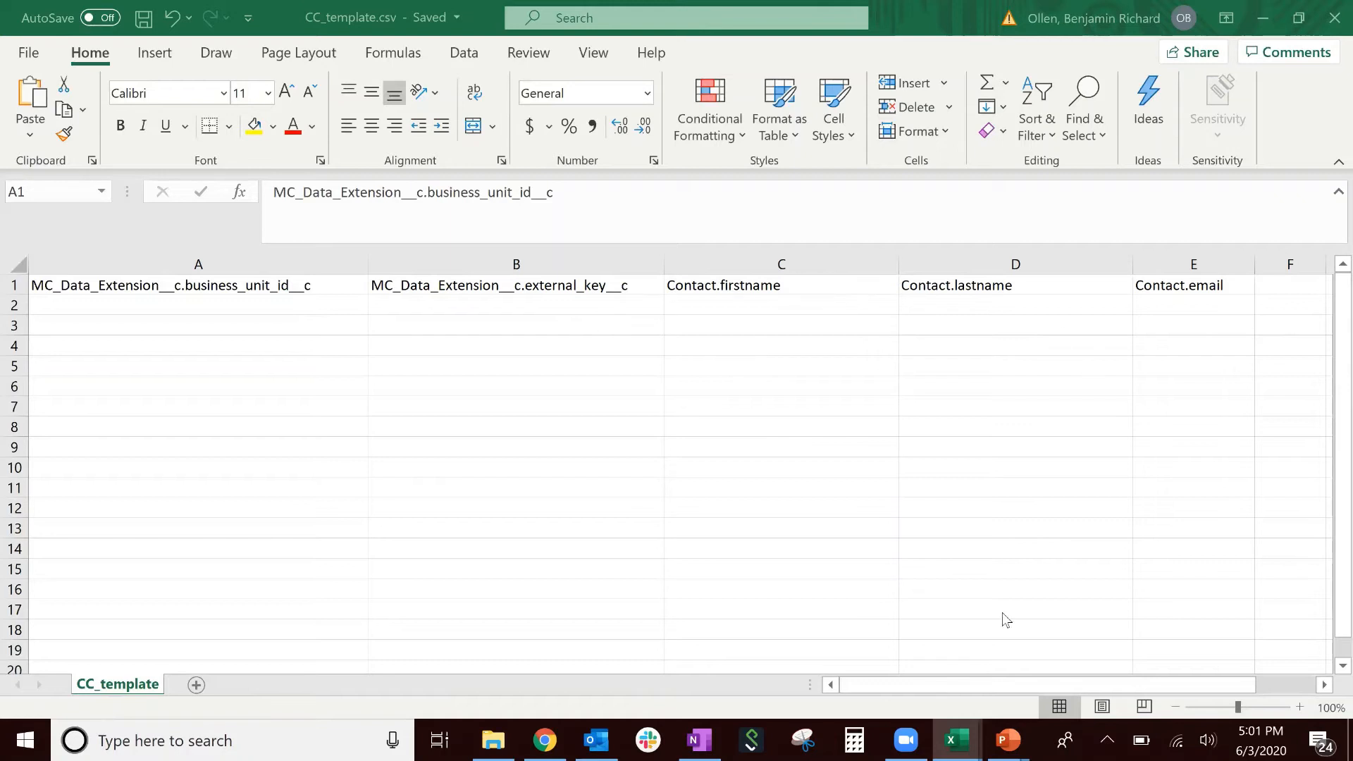
pyautogui.moveTo(970, 733)
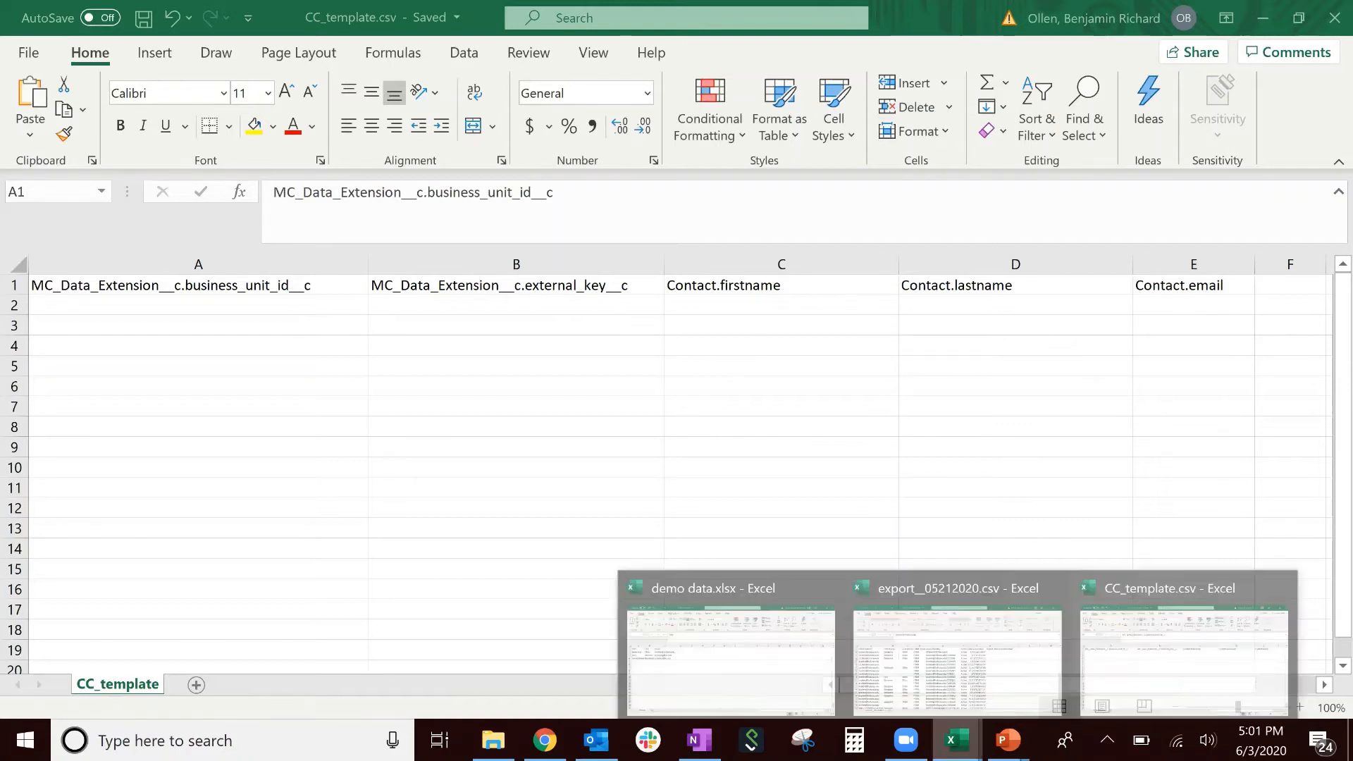
# - Copy the three contacts' names and emails from demo data.xlsx A2:C4 into CC_template.csv at C2
pyautogui.click(772, 638)
pyautogui.moveTo(62, 305); pyautogui.dragTo(185, 345)
pyautogui.hotkey('ctrl', 'c')
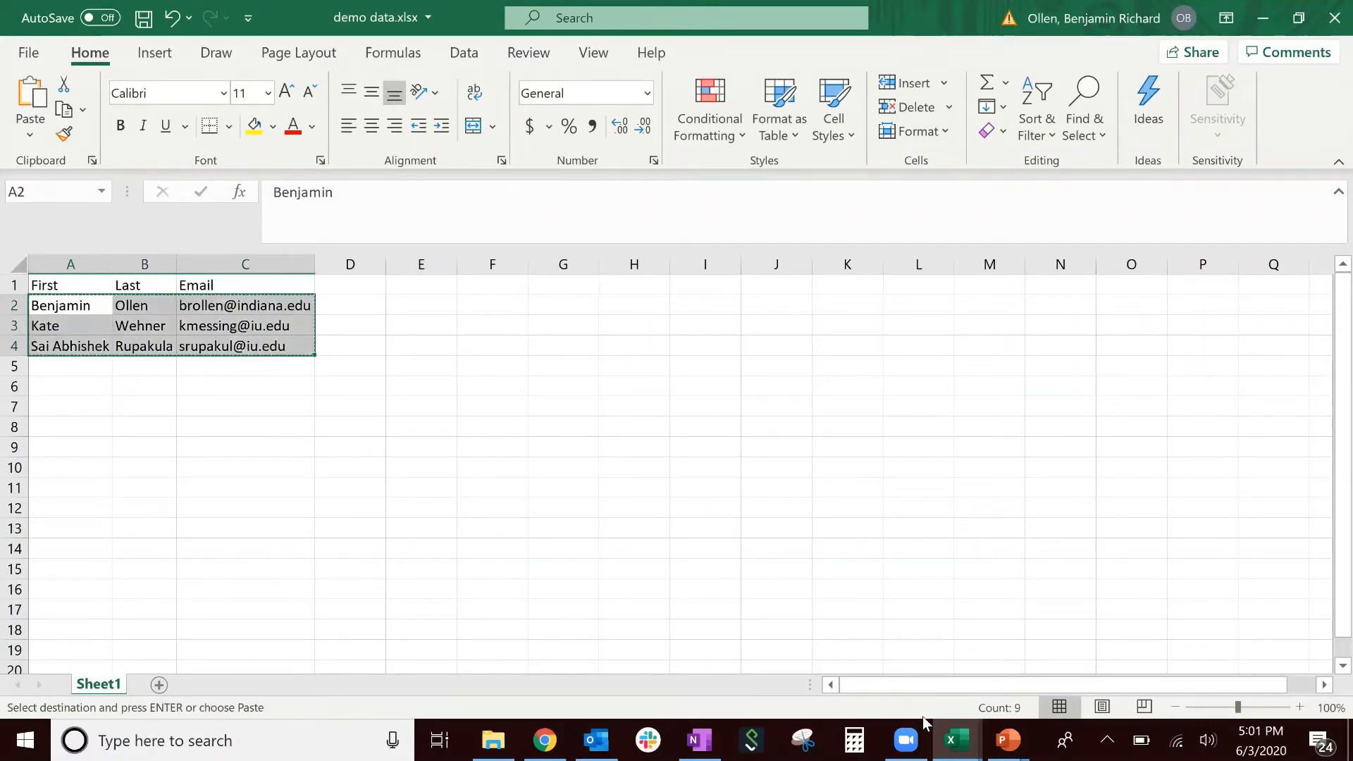
pyautogui.moveTo(956, 736)
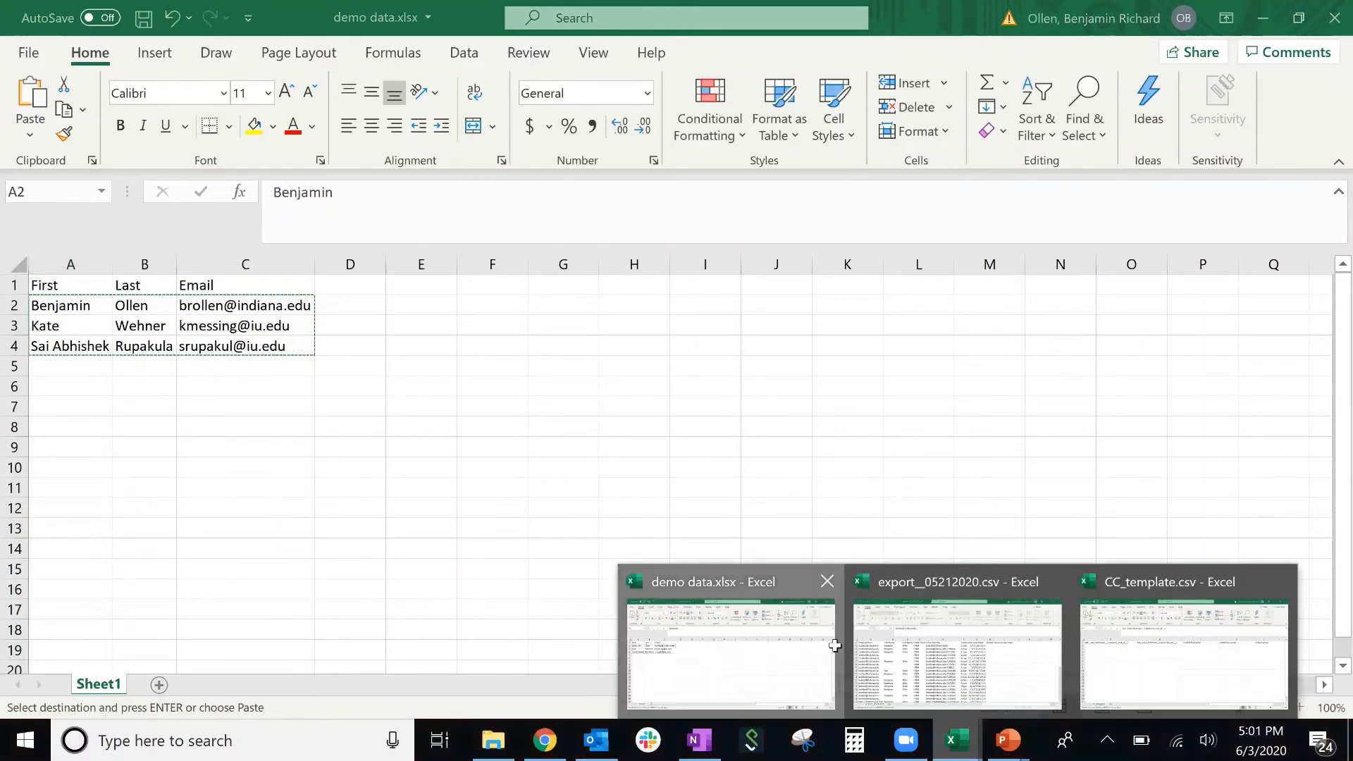
pyautogui.click(1142, 654)
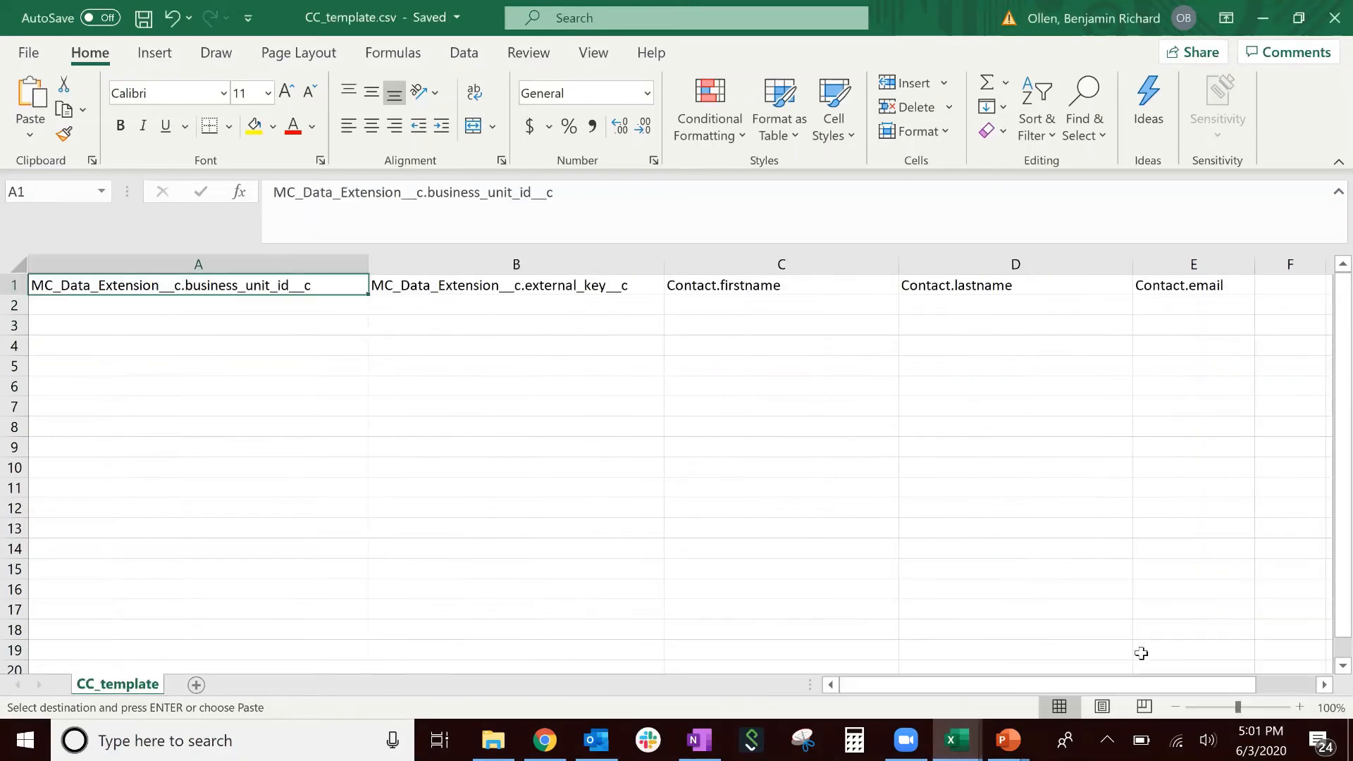
pyautogui.click(768, 307)
pyautogui.hotkey('ctrl', 'v')
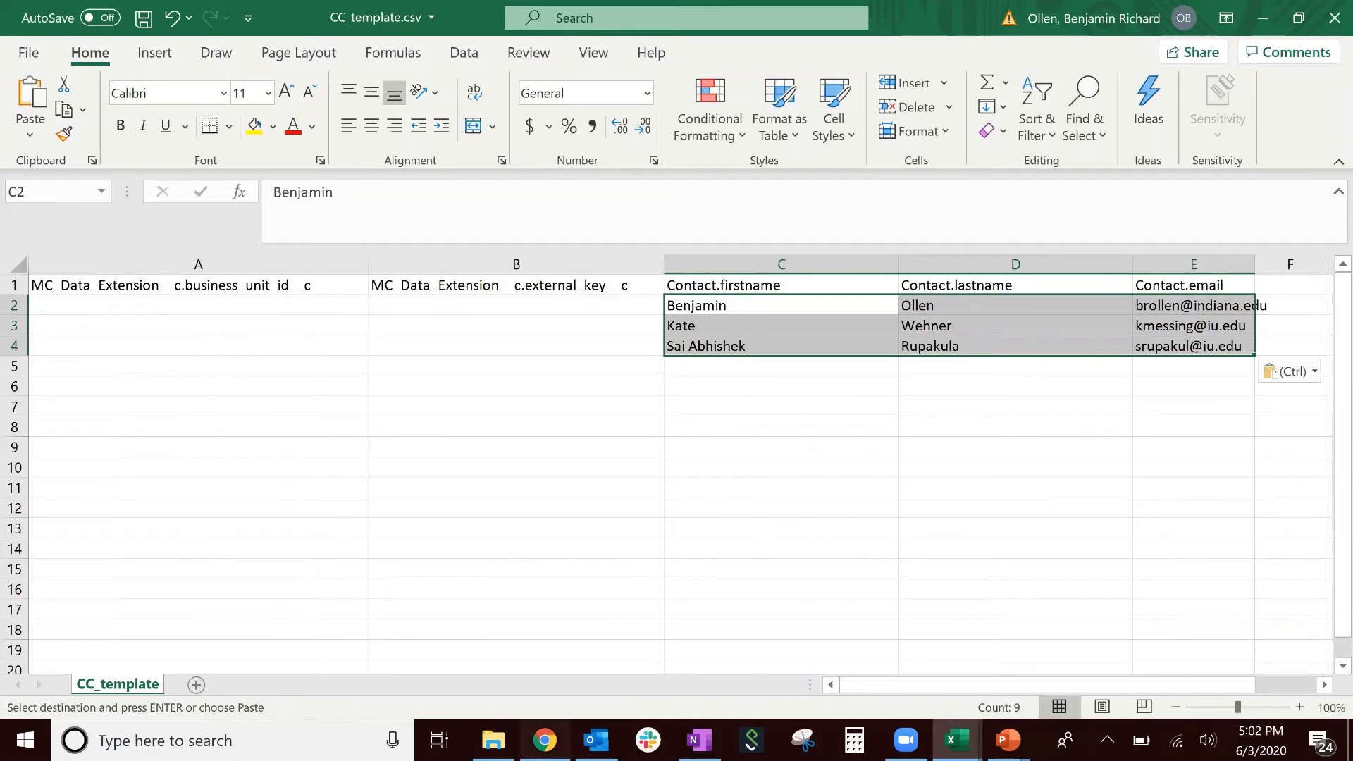
pyautogui.click(545, 740)
# - Copy the business unit IU-VPCM-CRMMKTG from Marketing Cloud's menu and paste it into cell A2 of CC_template
pyautogui.click(620, 17)
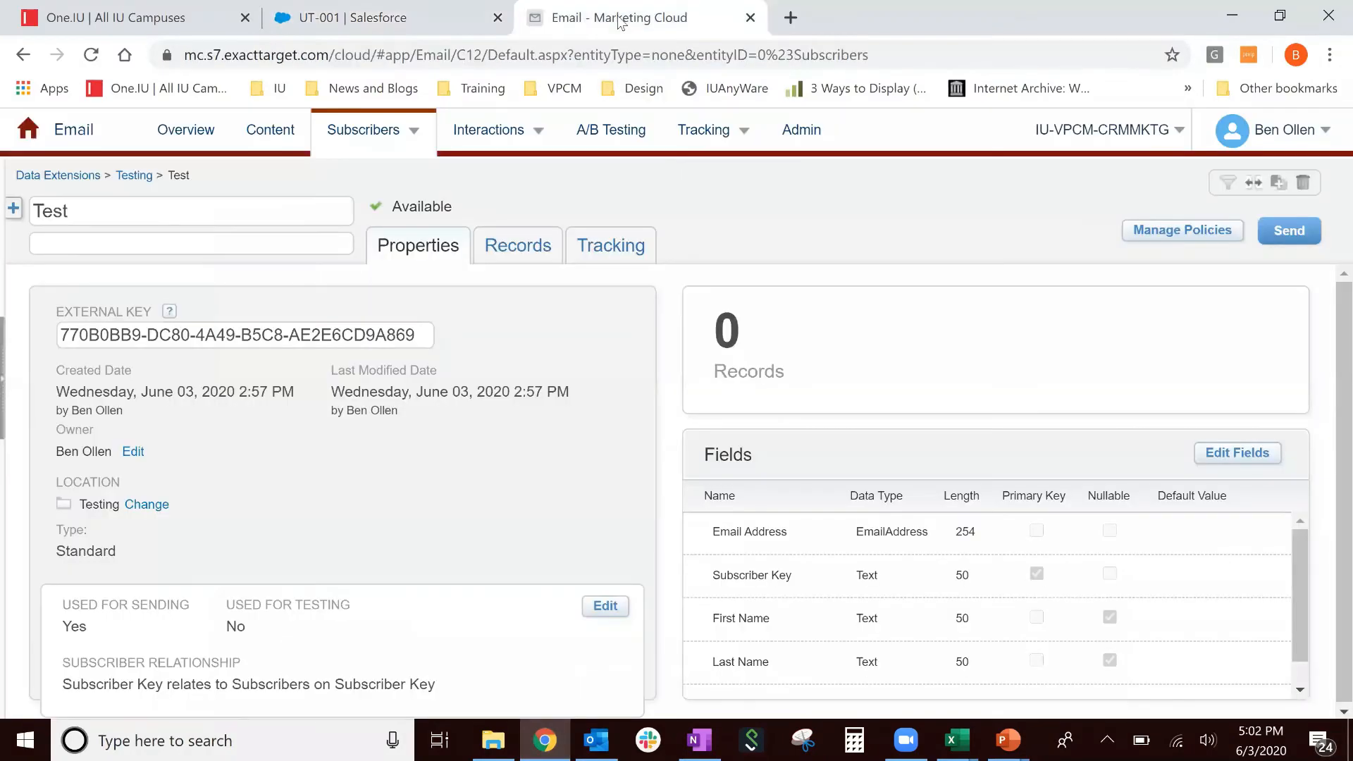
pyautogui.moveTo(713, 150)
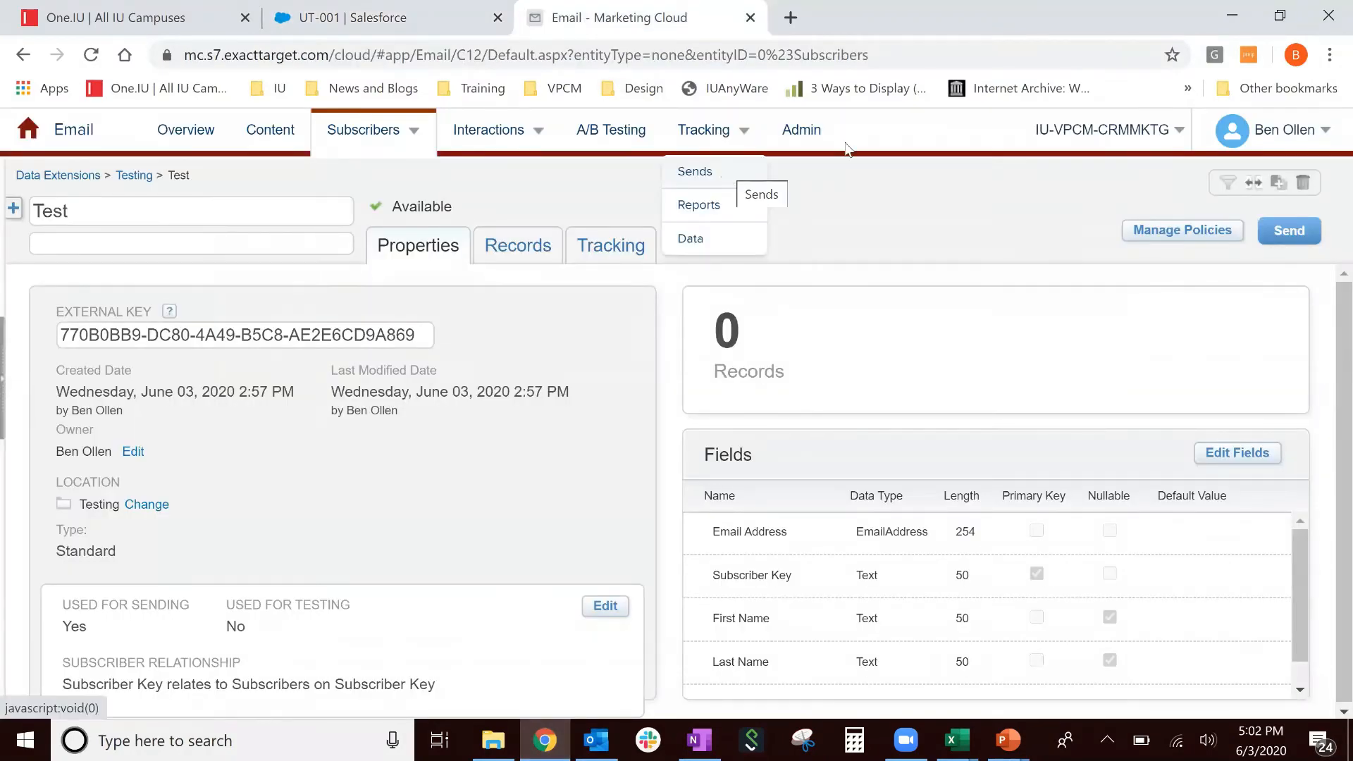
pyautogui.moveTo(1113, 138)
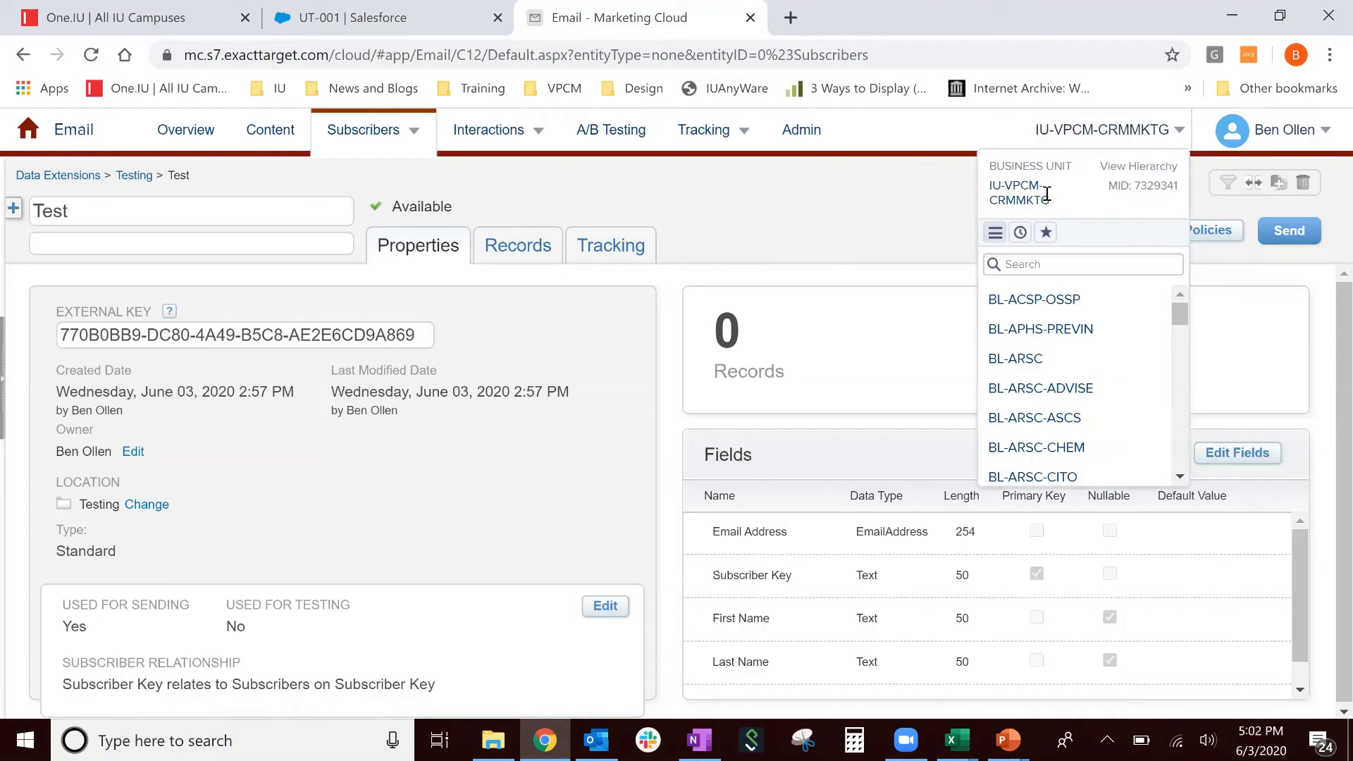
pyautogui.tripleClick(991, 190)
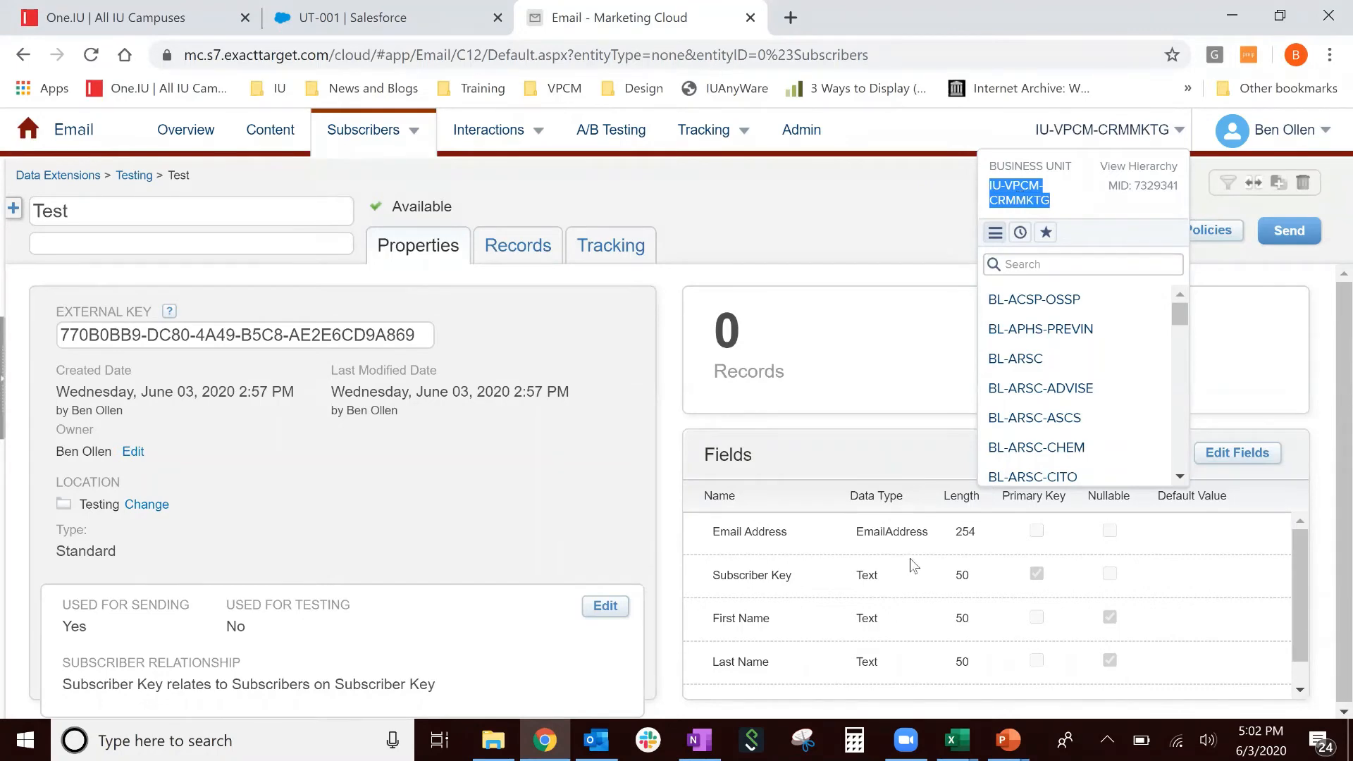
pyautogui.moveTo(957, 740)
pyautogui.click(1156, 652)
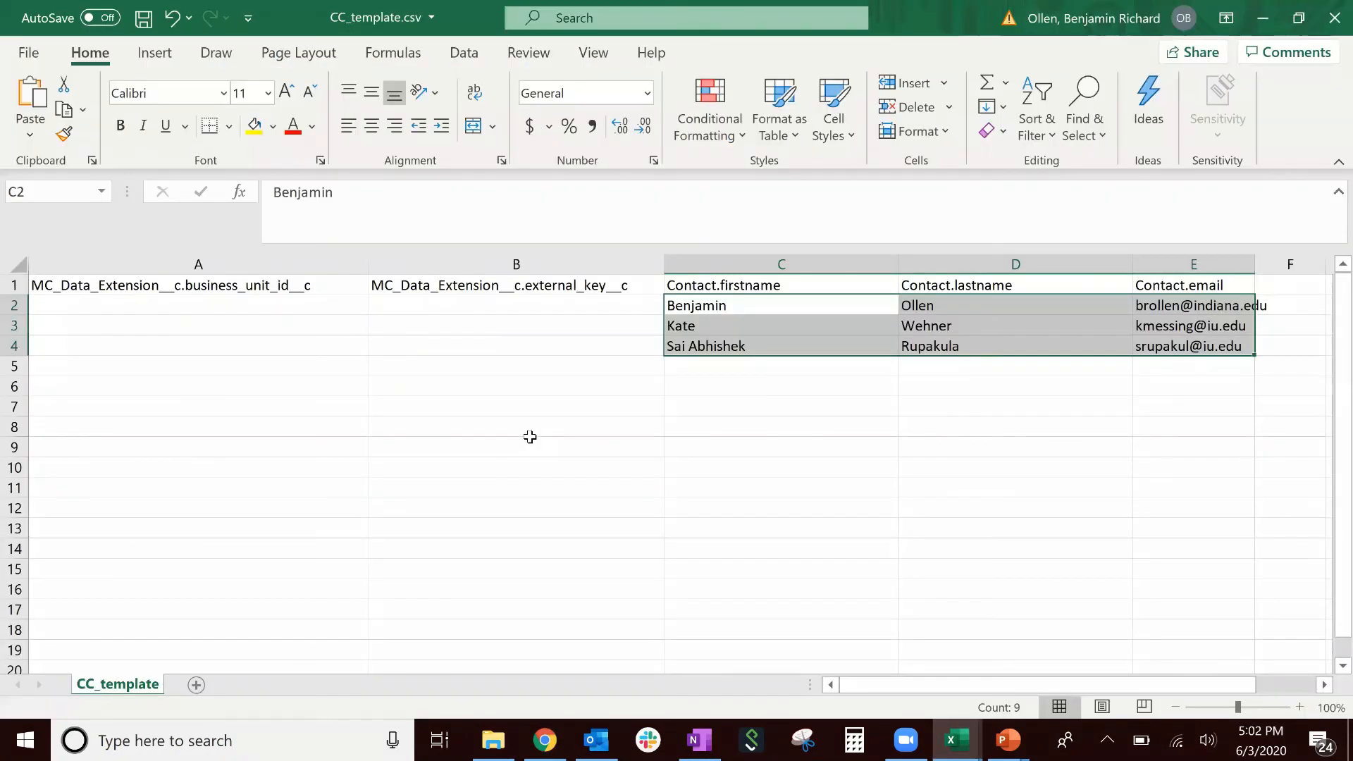
pyautogui.click(271, 307)
pyautogui.rightClick(271, 306)
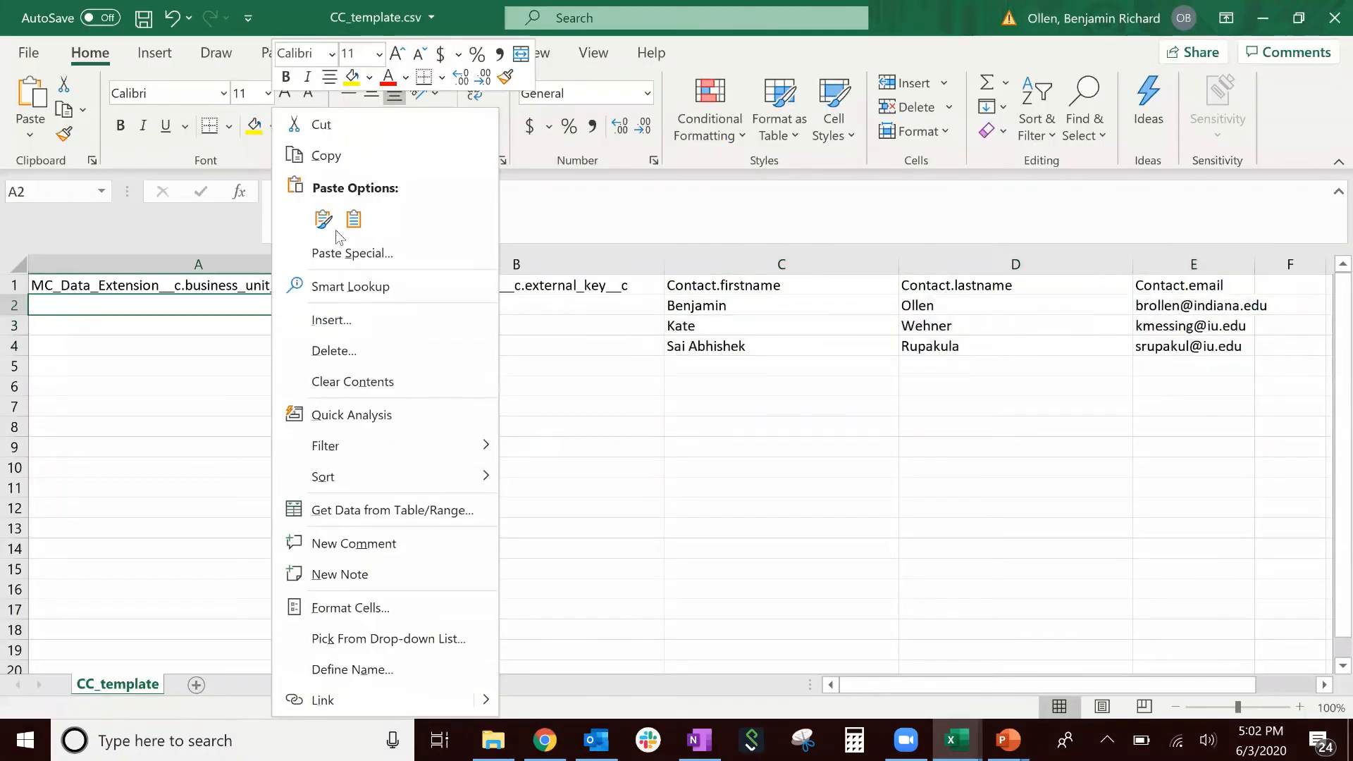
pyautogui.click(354, 221)
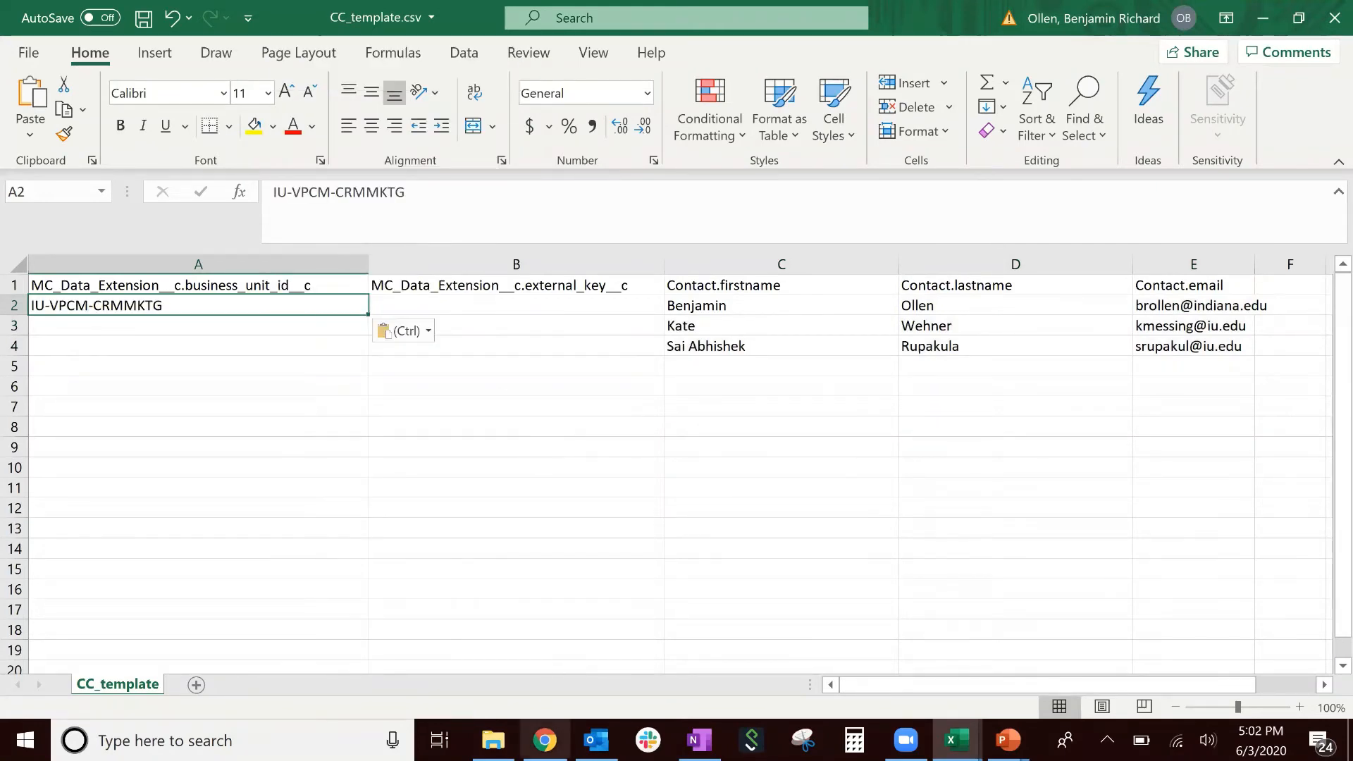
pyautogui.click(544, 740)
# - Paste the Test data extension's external key into B2, then fill A2:B2 down into row 3
pyautogui.click(243, 335)
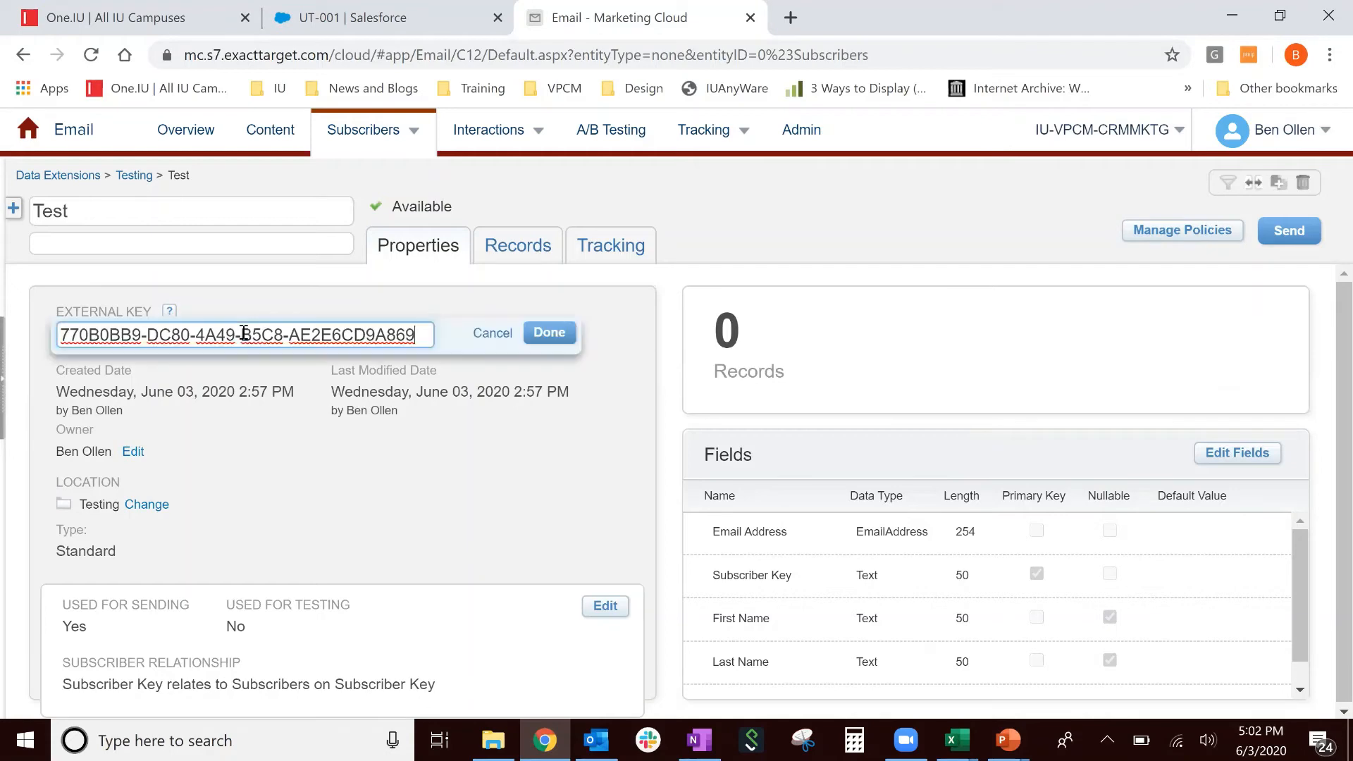
pyautogui.hotkey('ctrl', 'a')
pyautogui.hotkey('ctrl', 'c')
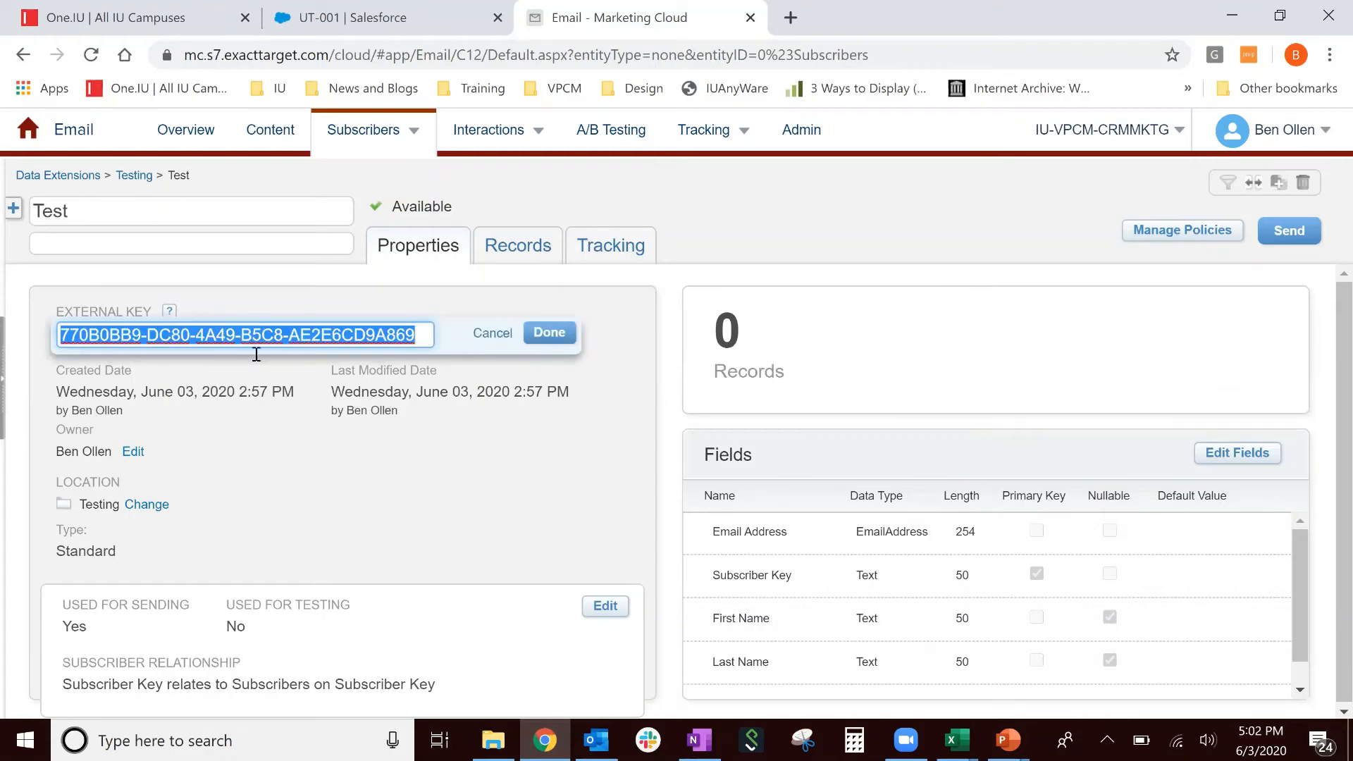
pyautogui.moveTo(957, 740)
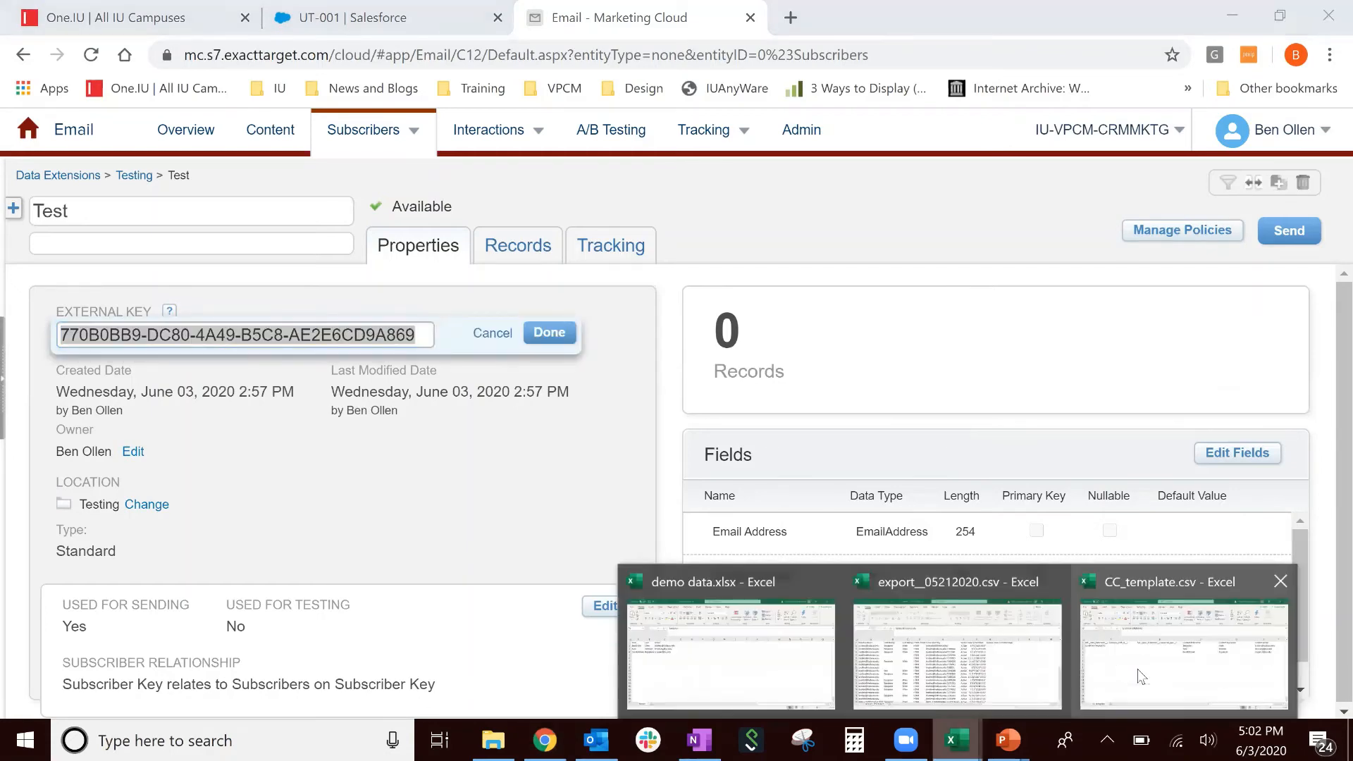
pyautogui.click(1137, 670)
pyautogui.click(561, 306)
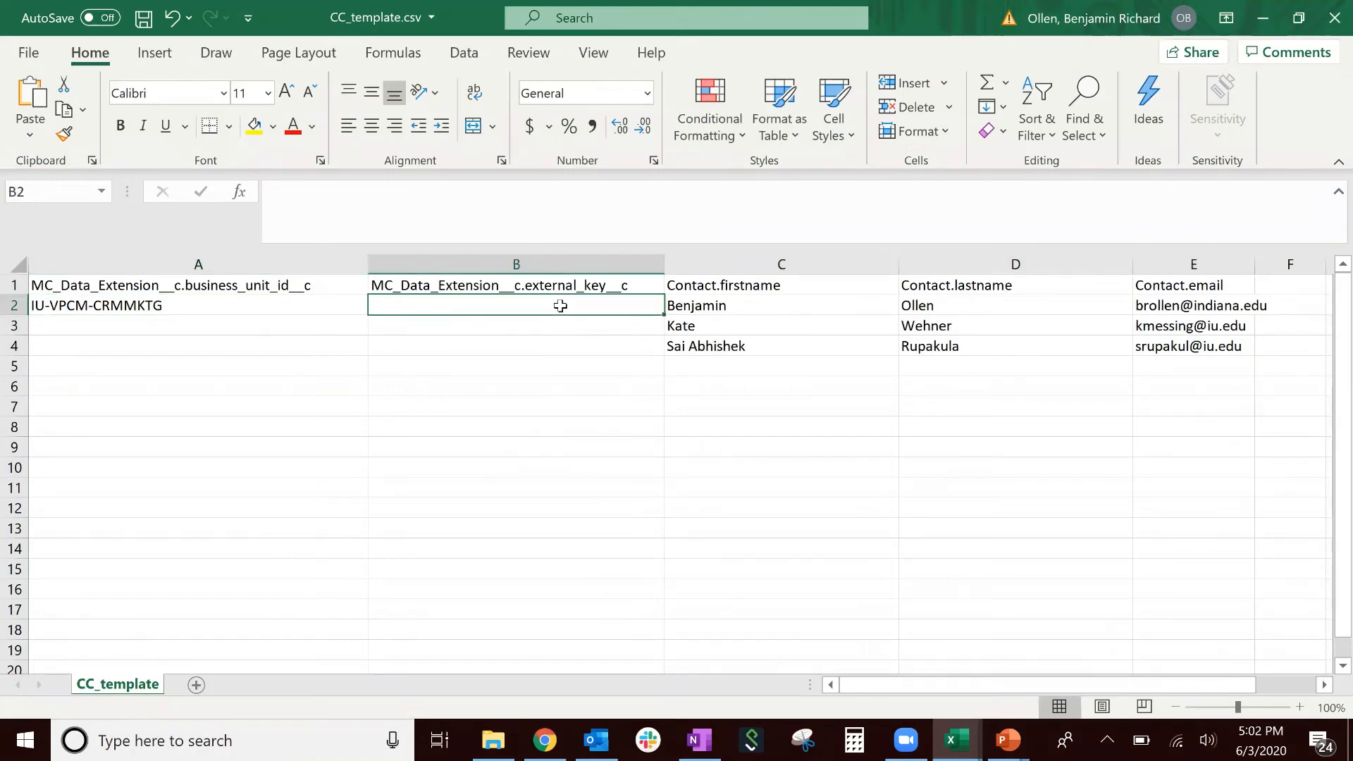
pyautogui.rightClick(562, 306)
pyautogui.click(612, 222)
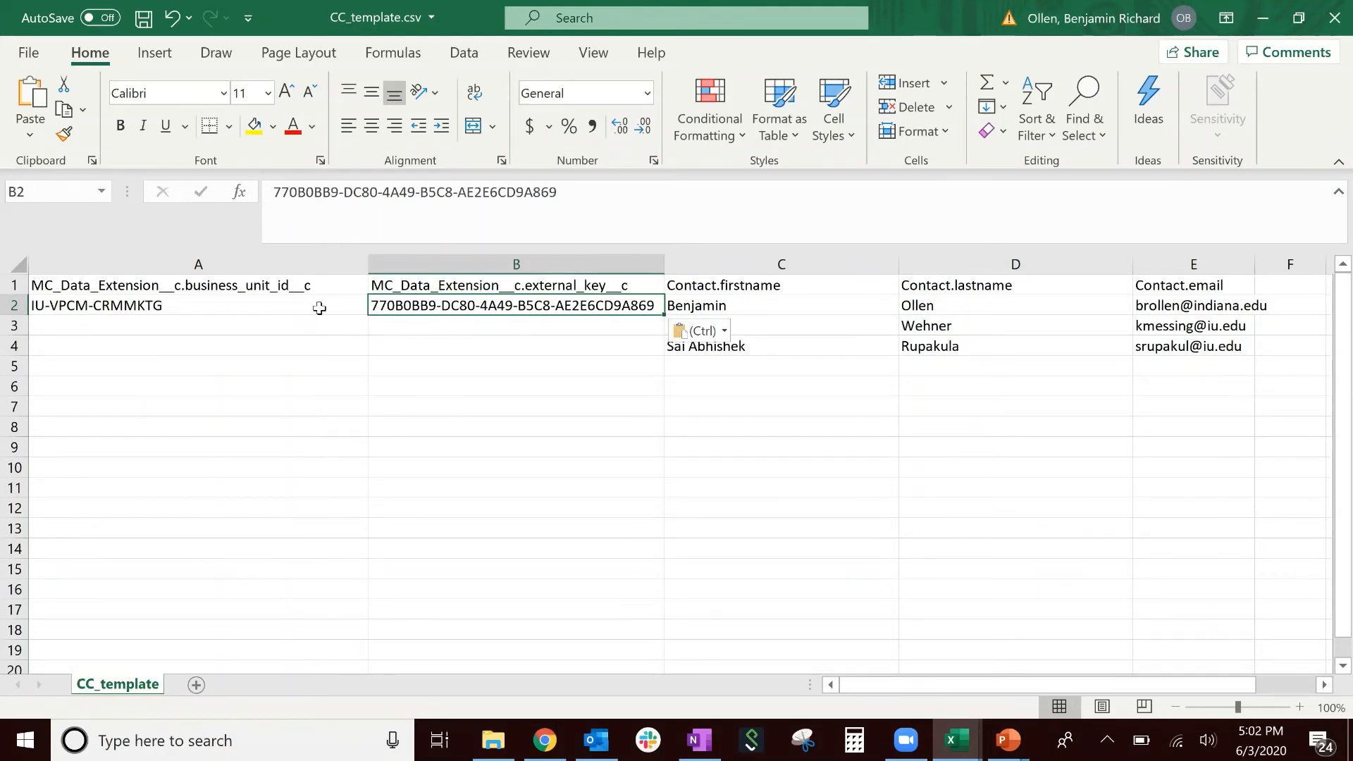
pyautogui.moveTo(352, 305); pyautogui.dragTo(389, 303)
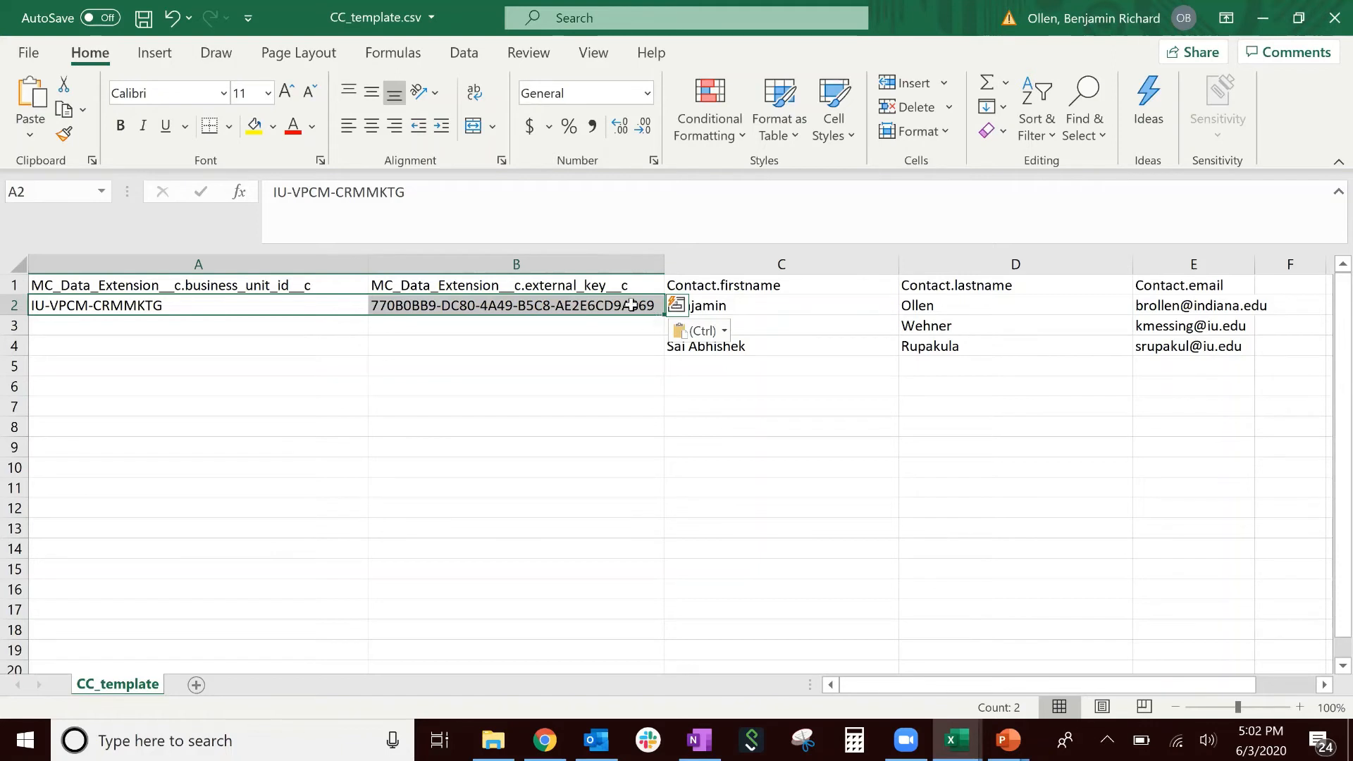
pyautogui.moveTo(664, 319)
pyautogui.mouseDown()
pyautogui.moveTo(663, 351)
pyautogui.moveTo(665, 314)
pyautogui.mouseUp()
# - Copy A2:B2 into row 3 and fill the business unit and external key down to row 4
pyautogui.click(332, 320)
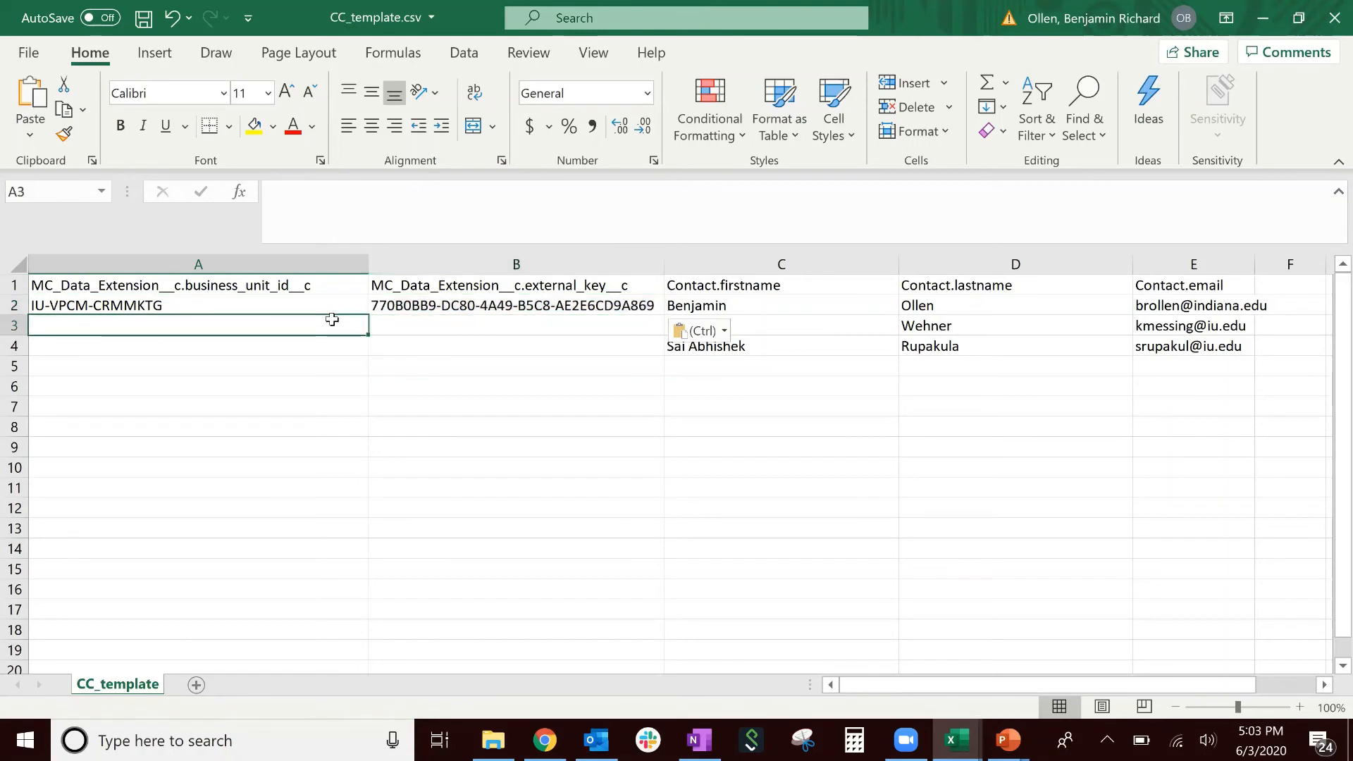
pyautogui.moveTo(330, 309); pyautogui.dragTo(383, 313)
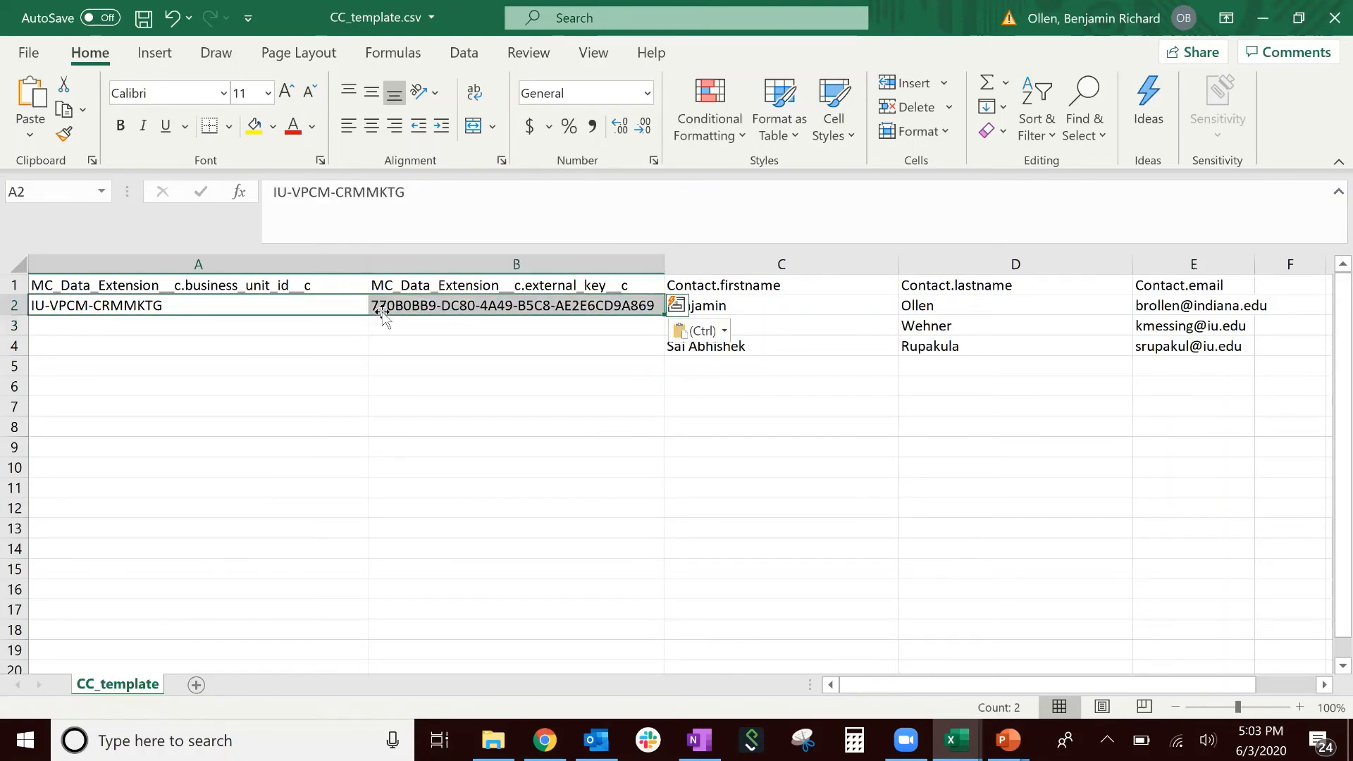
pyautogui.hotkey('ctrl', 'c')
pyautogui.click(338, 335)
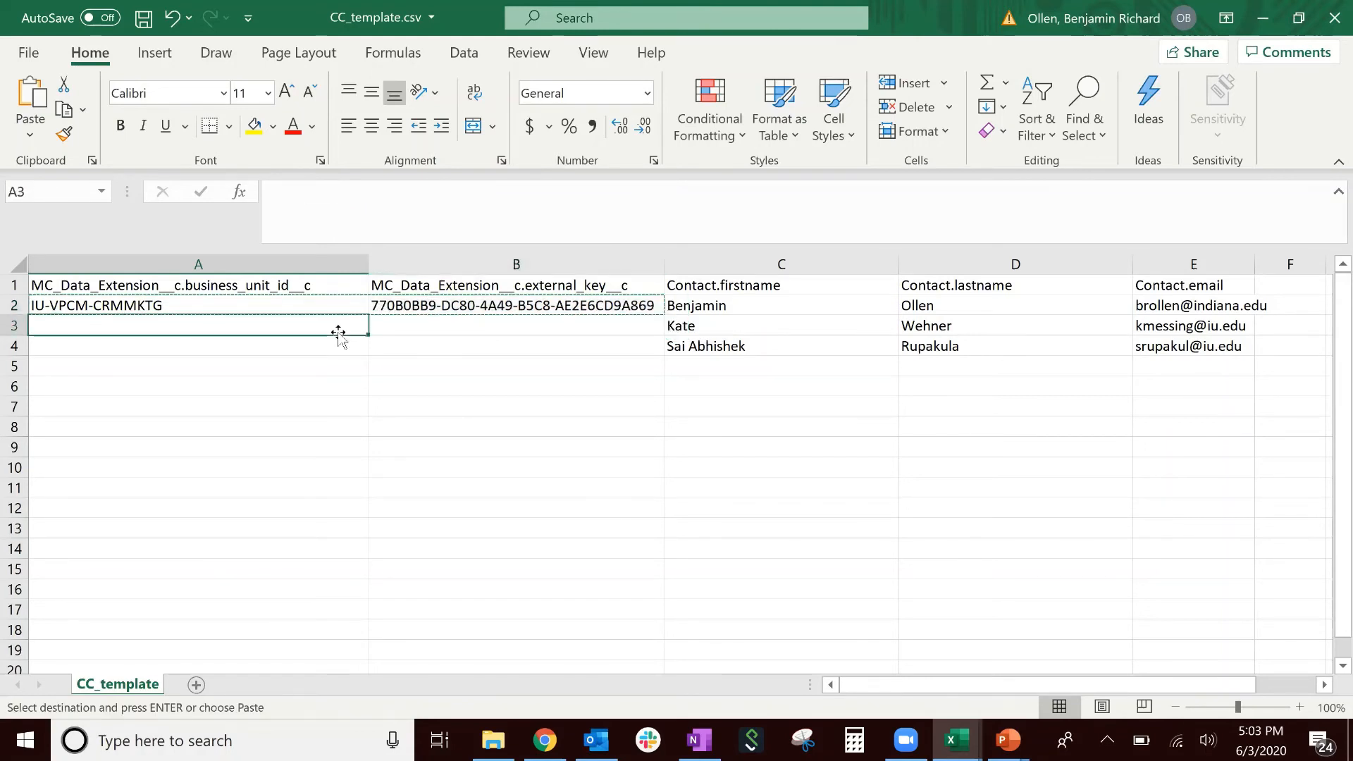
pyautogui.hotkey('ctrl', 'v')
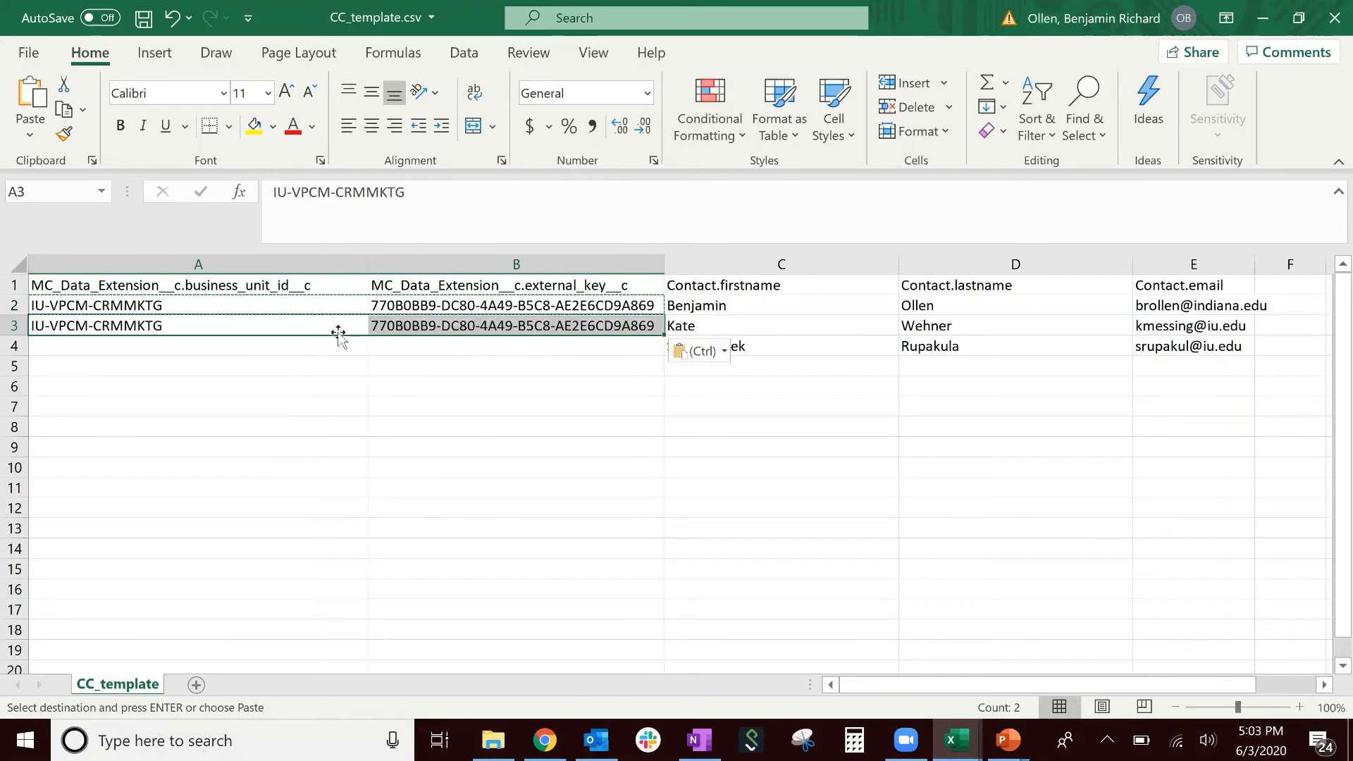
pyautogui.moveTo(338, 305); pyautogui.dragTo(387, 319)
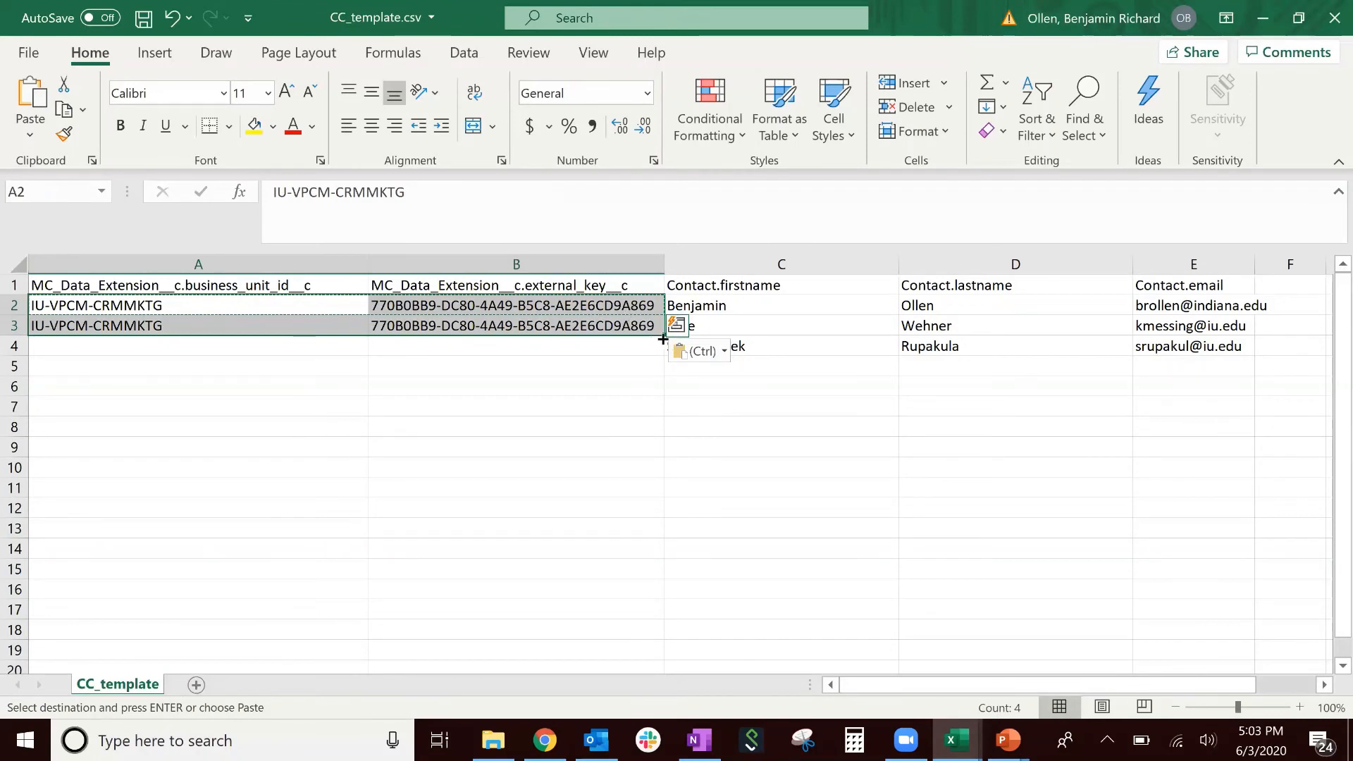
pyautogui.moveTo(662, 339); pyautogui.dragTo(663, 346)
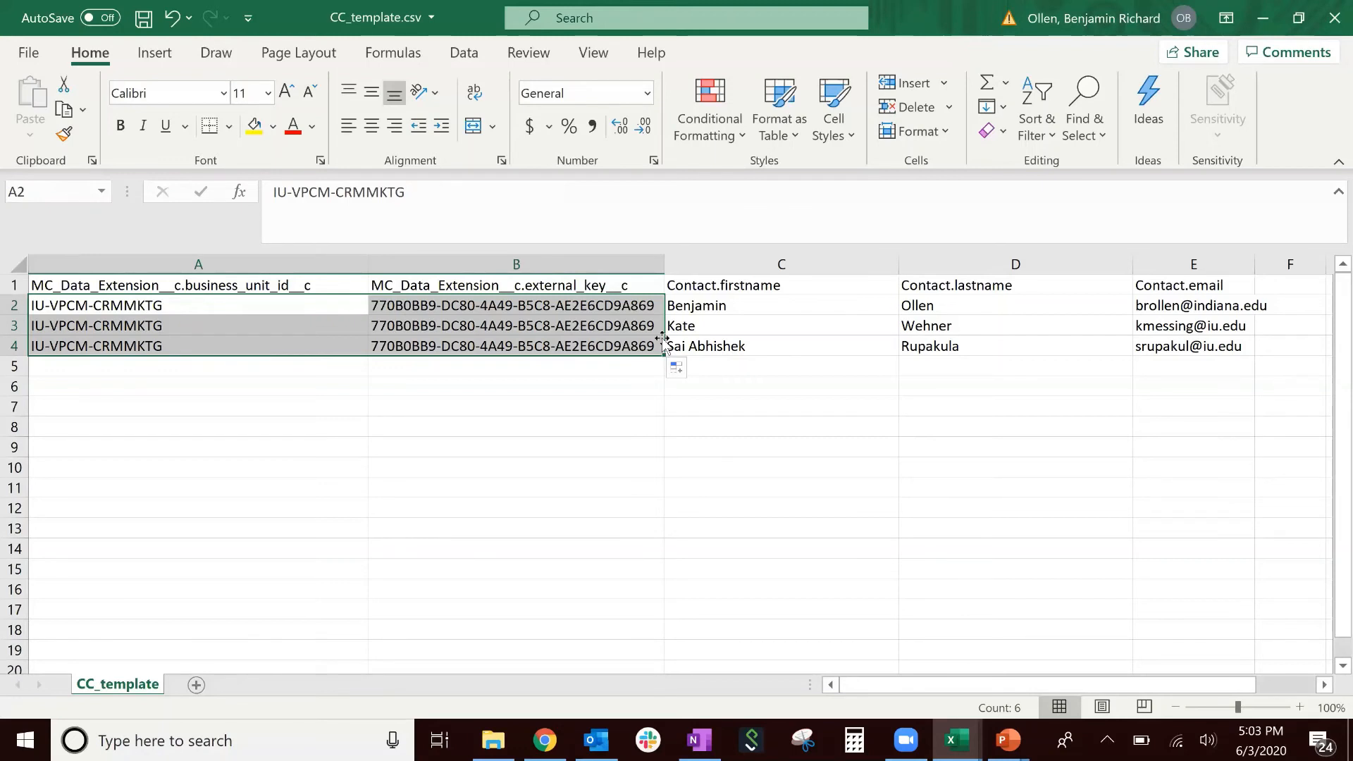
pyautogui.click(28, 53)
# - Save the sheet as CC_template_example_forCCupload.csv in CSV UTF-8 format
pyautogui.click(94, 329)
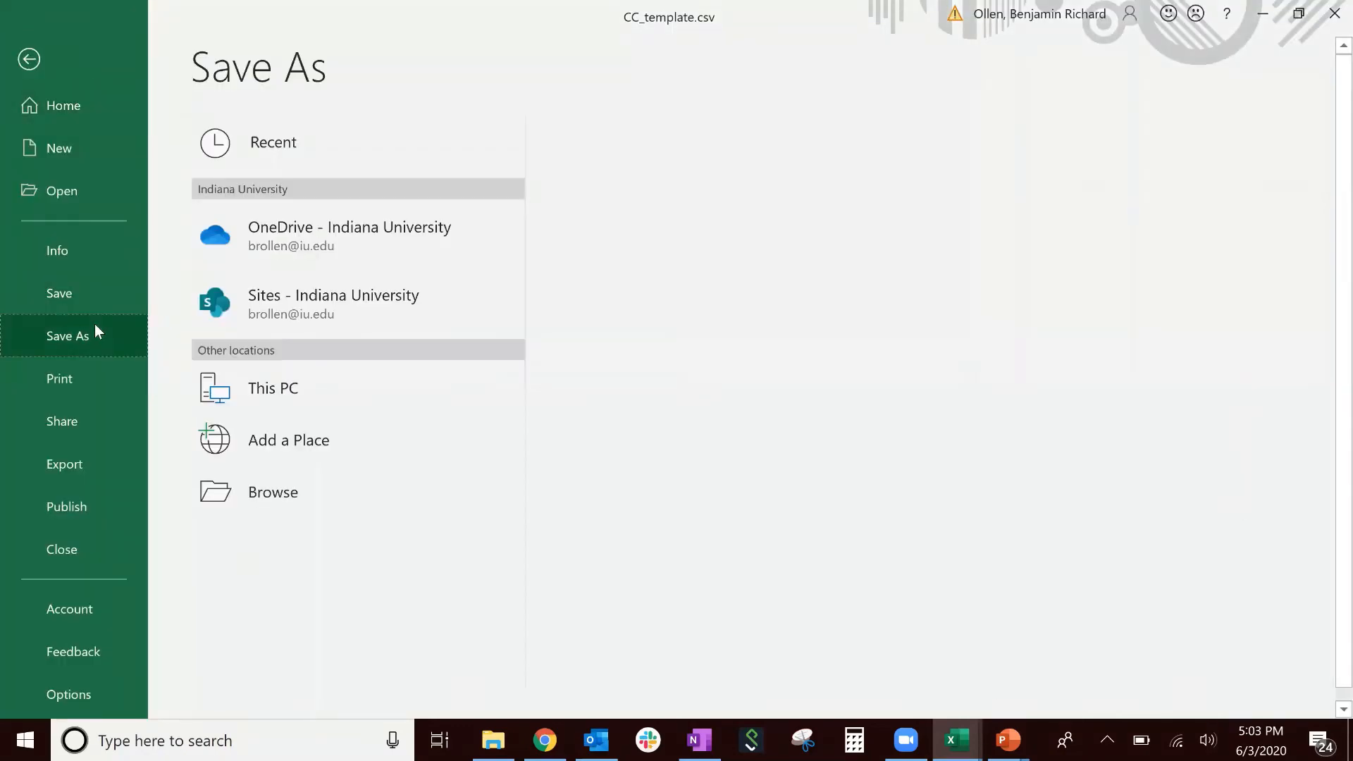
pyautogui.click(772, 154)
pyautogui.write('_e')
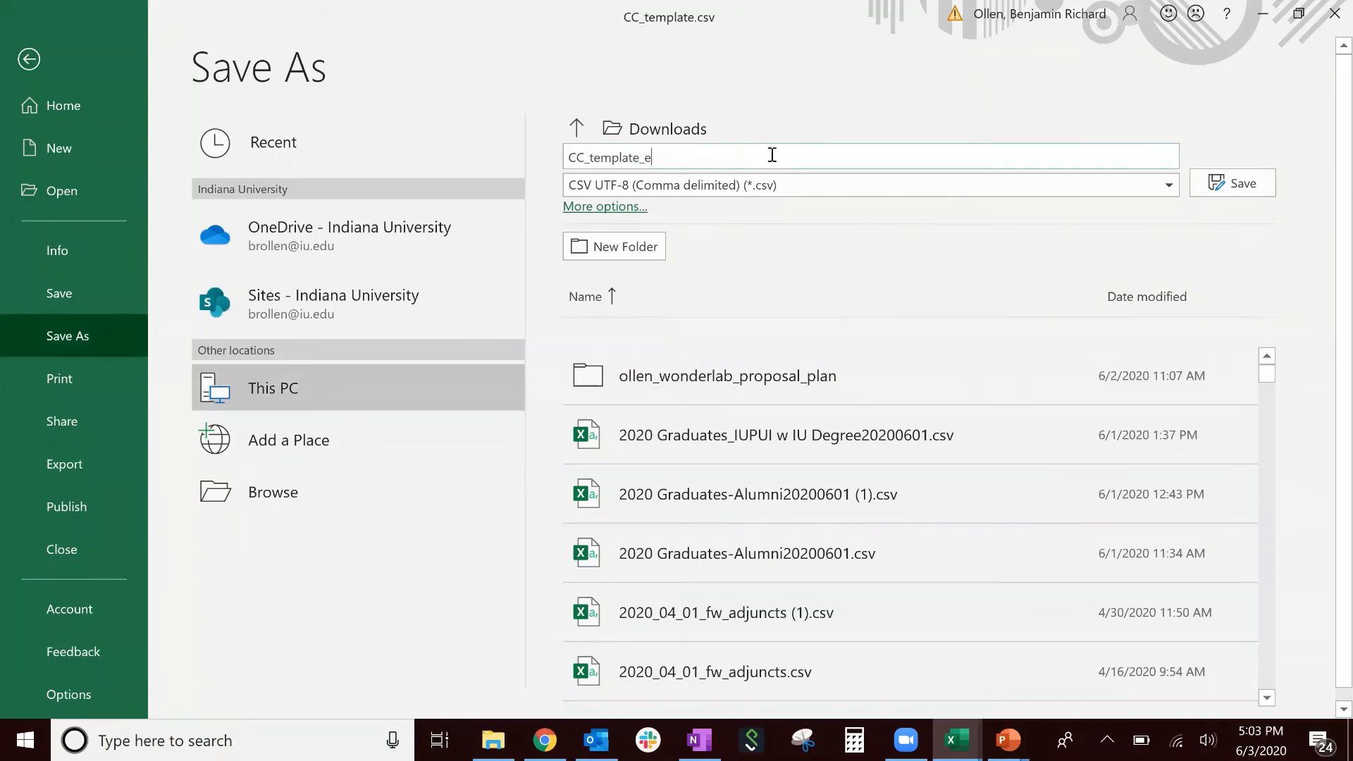
pyautogui.write('xample_forCCupload')
pyautogui.click(1244, 185)
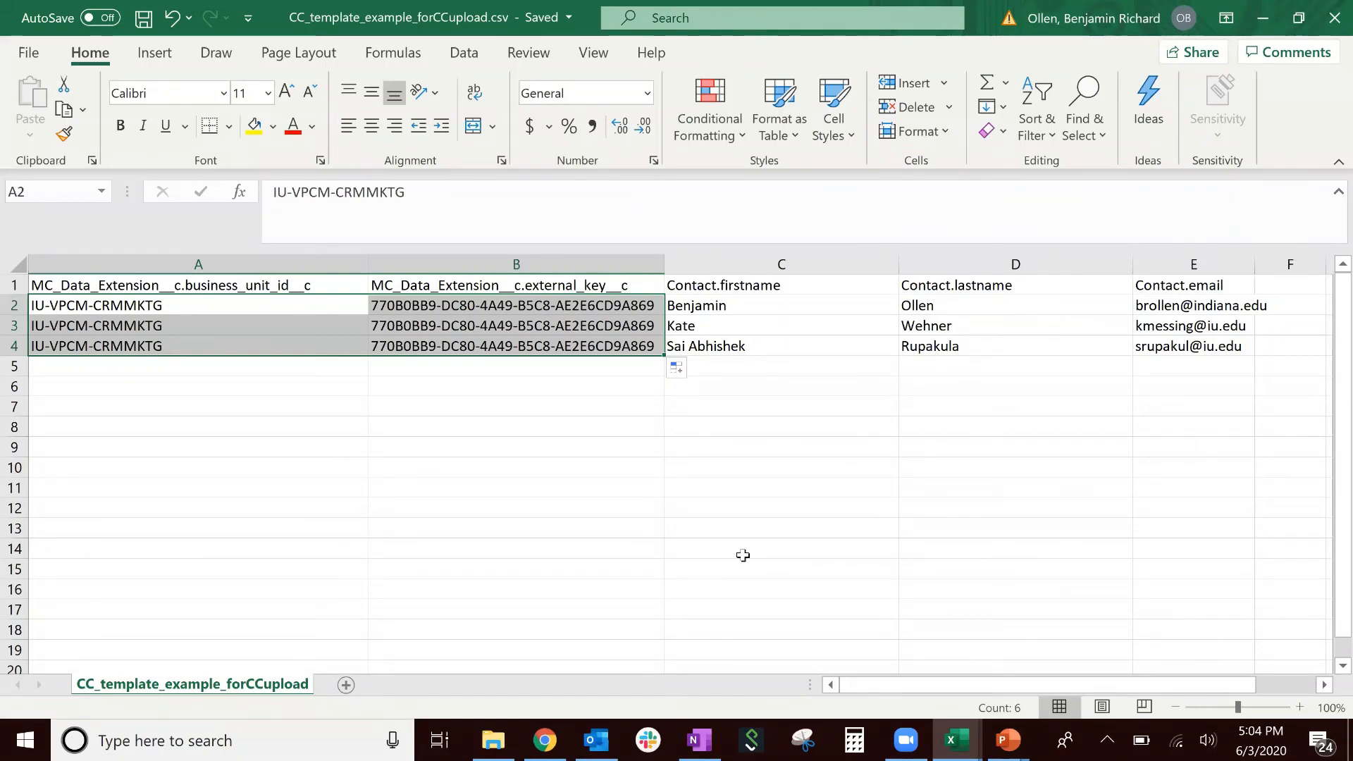
pyautogui.click(545, 740)
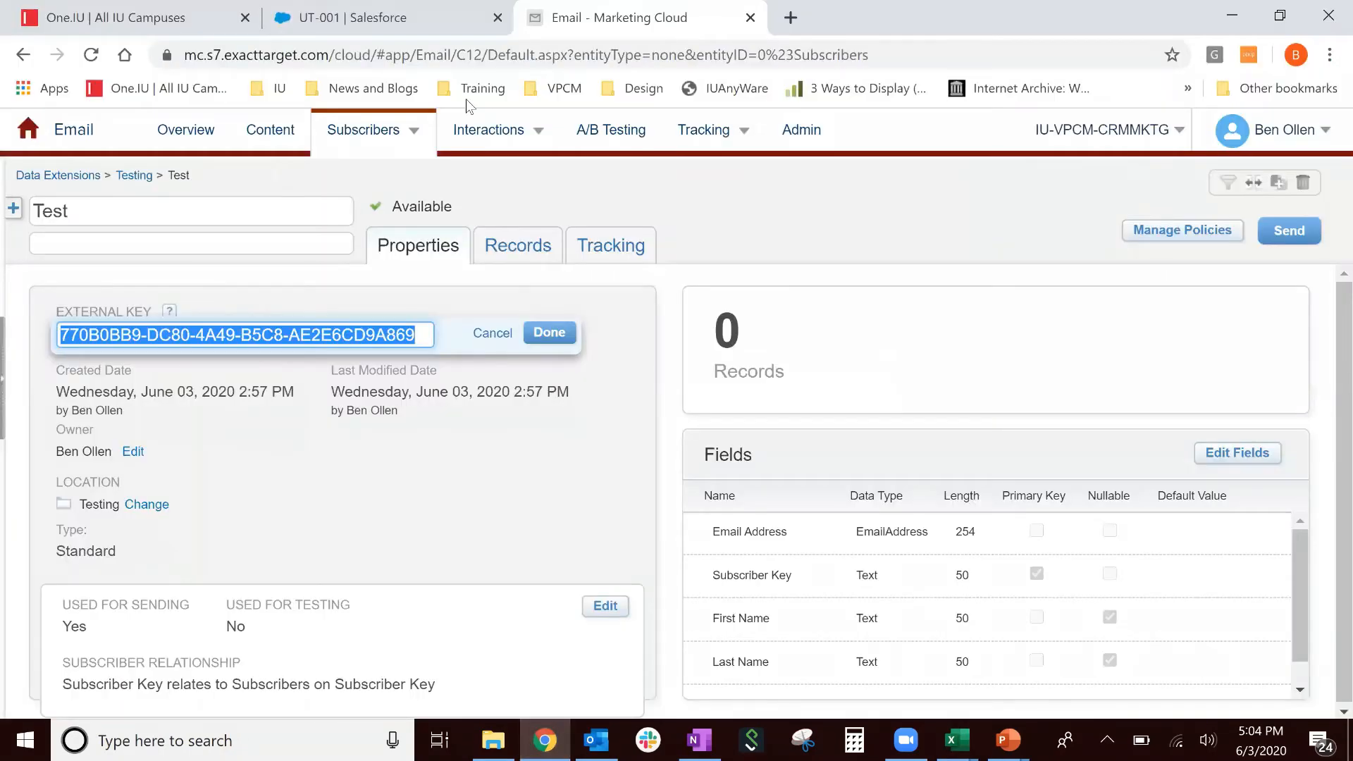
# - In the UT-001 Salesforce tab, close the file preview and go to List Uploader
pyautogui.click(413, 9)
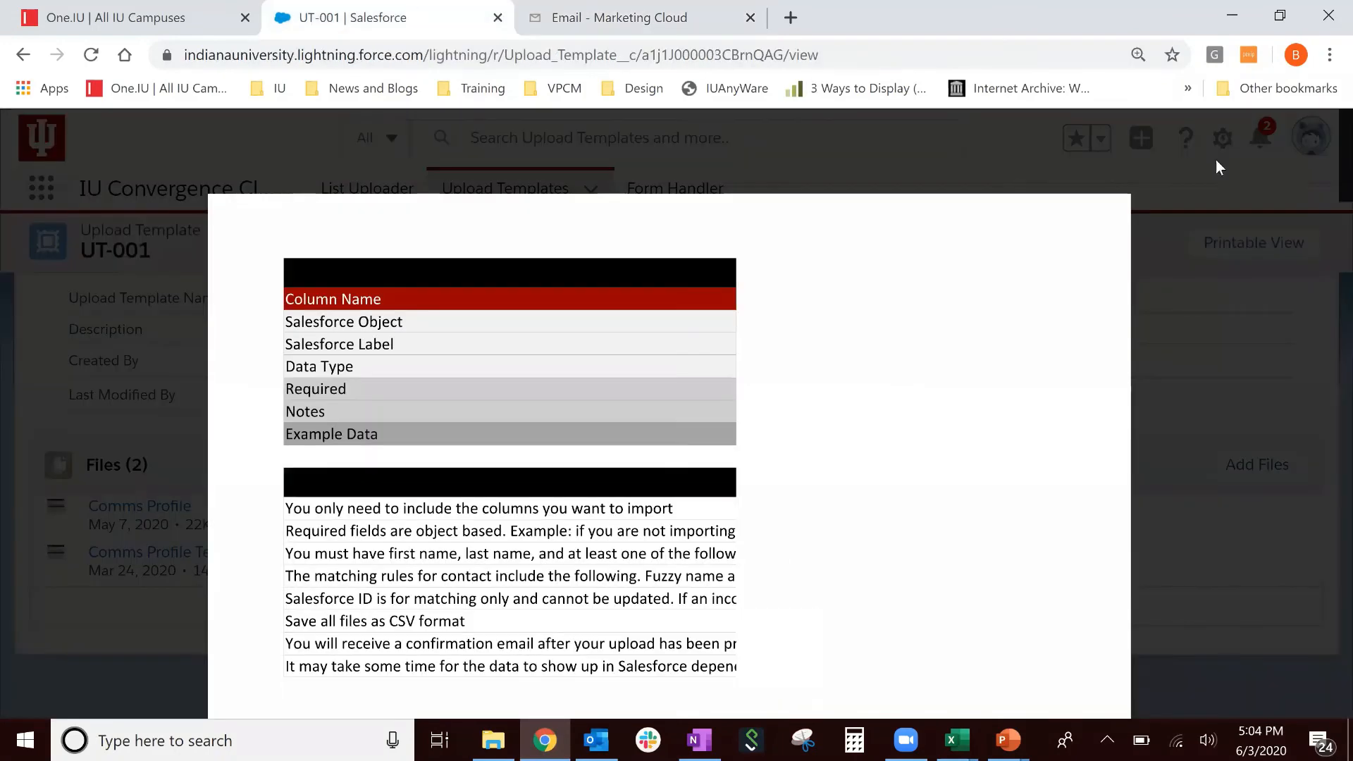
pyautogui.click(1316, 147)
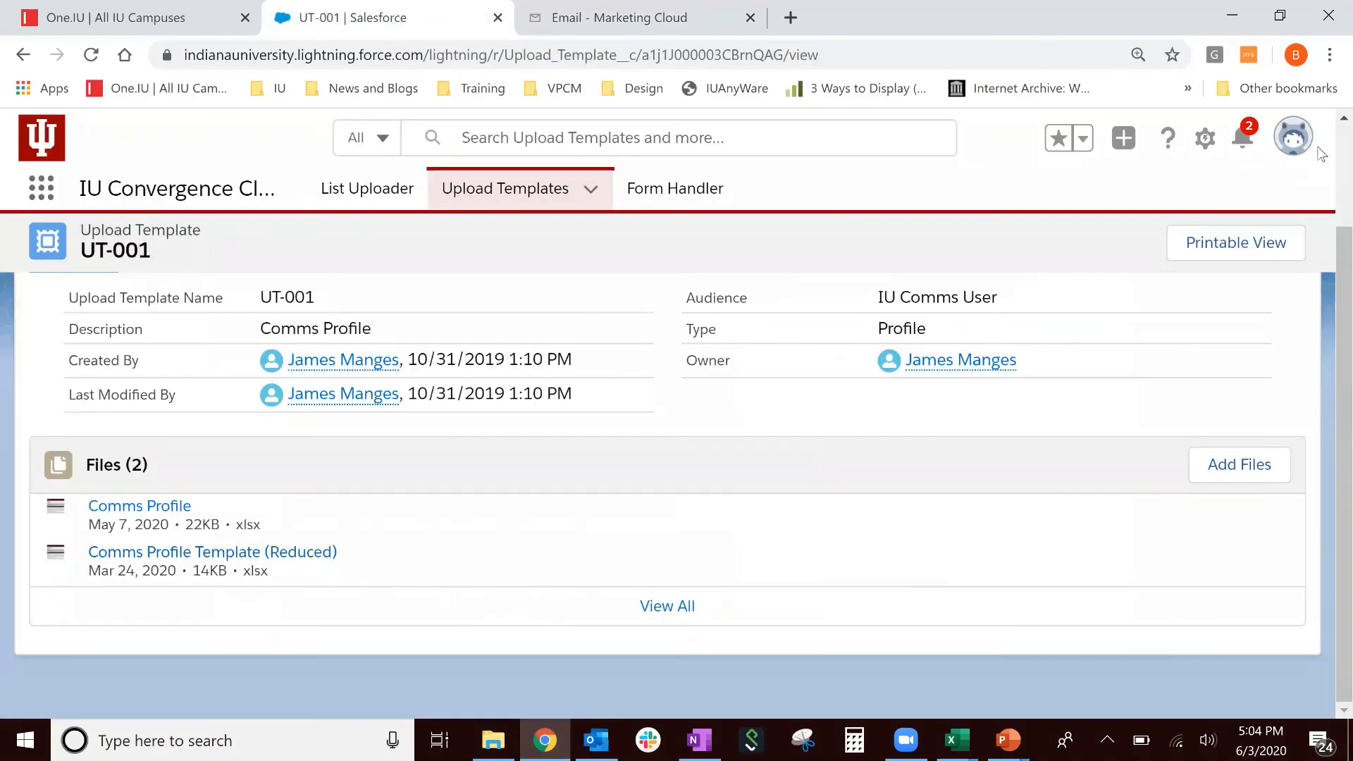
pyautogui.click(356, 191)
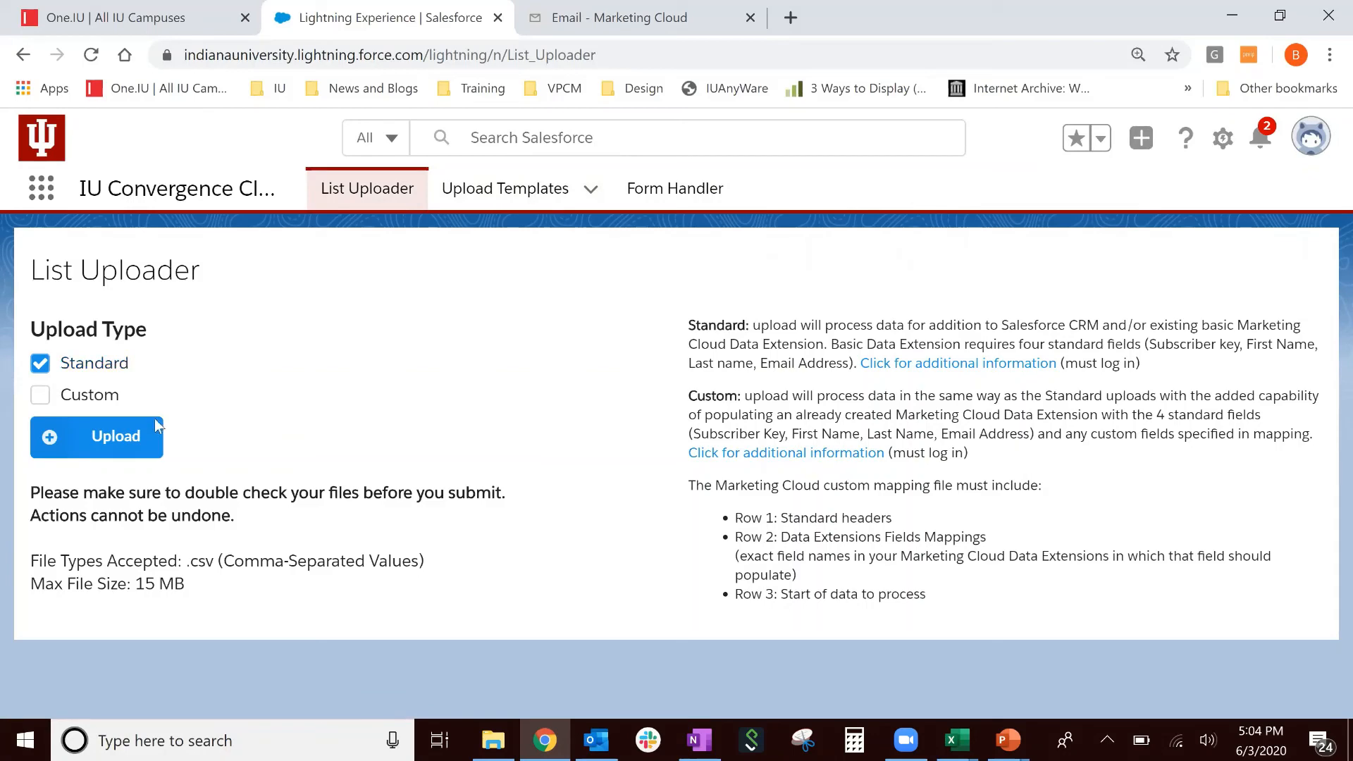
# - Upload CC_template_example_forCCupload.csv with the List Uploader and confirm the submission
pyautogui.click(139, 444)
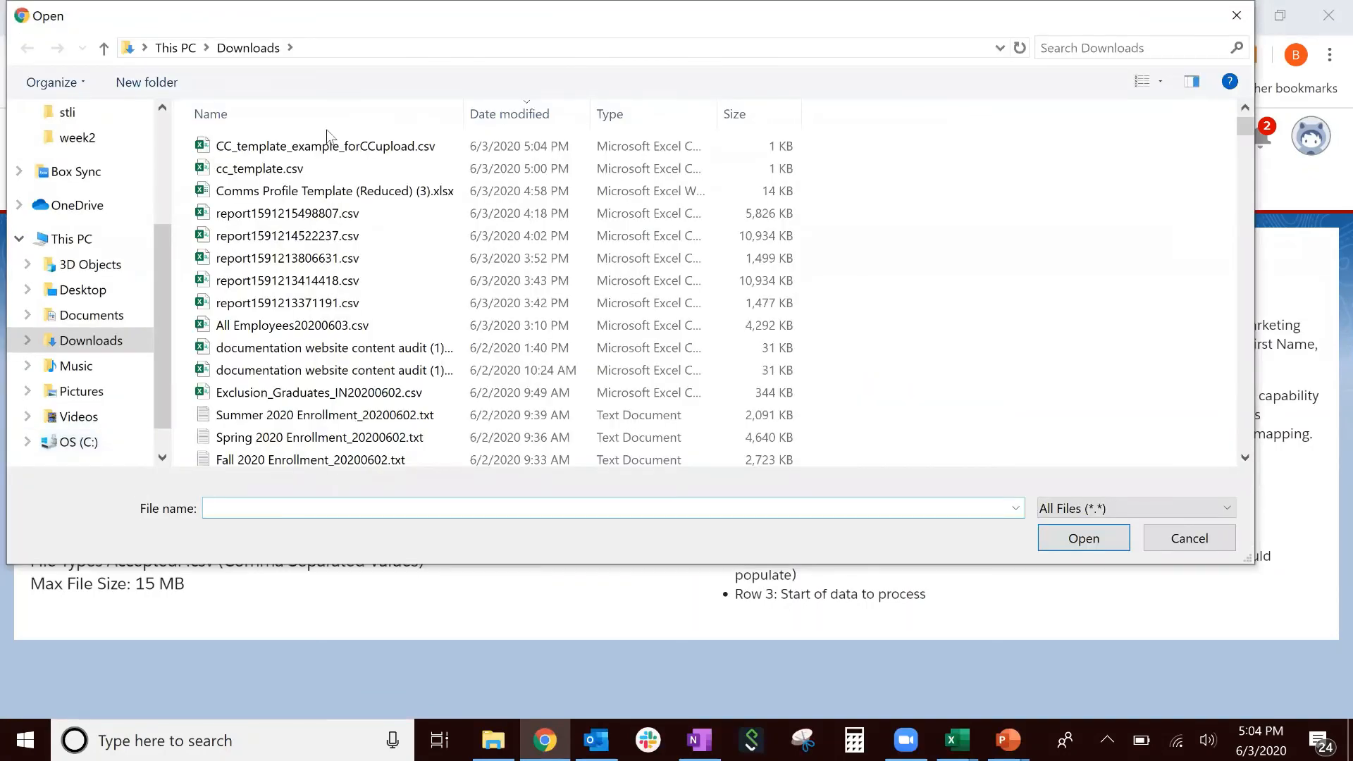
pyautogui.click(336, 148)
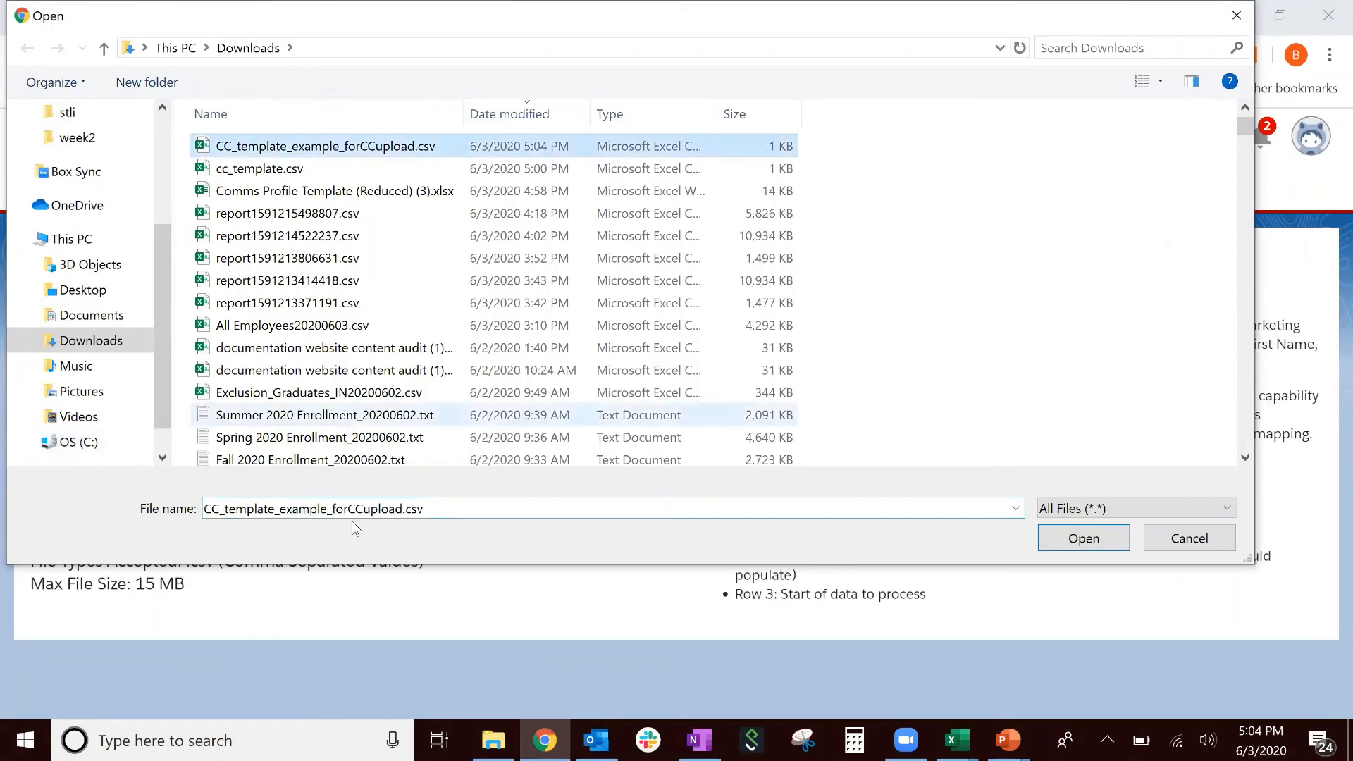
pyautogui.click(1076, 547)
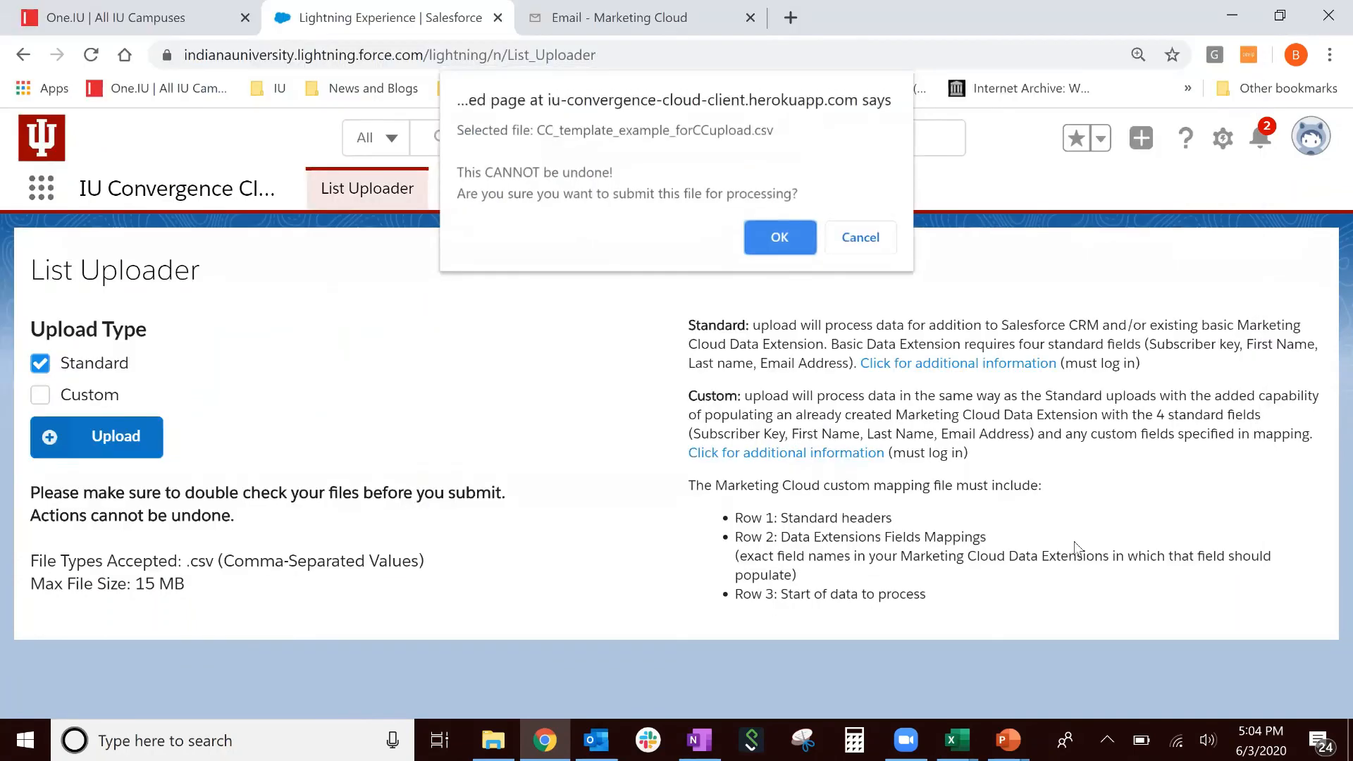
pyautogui.click(761, 245)
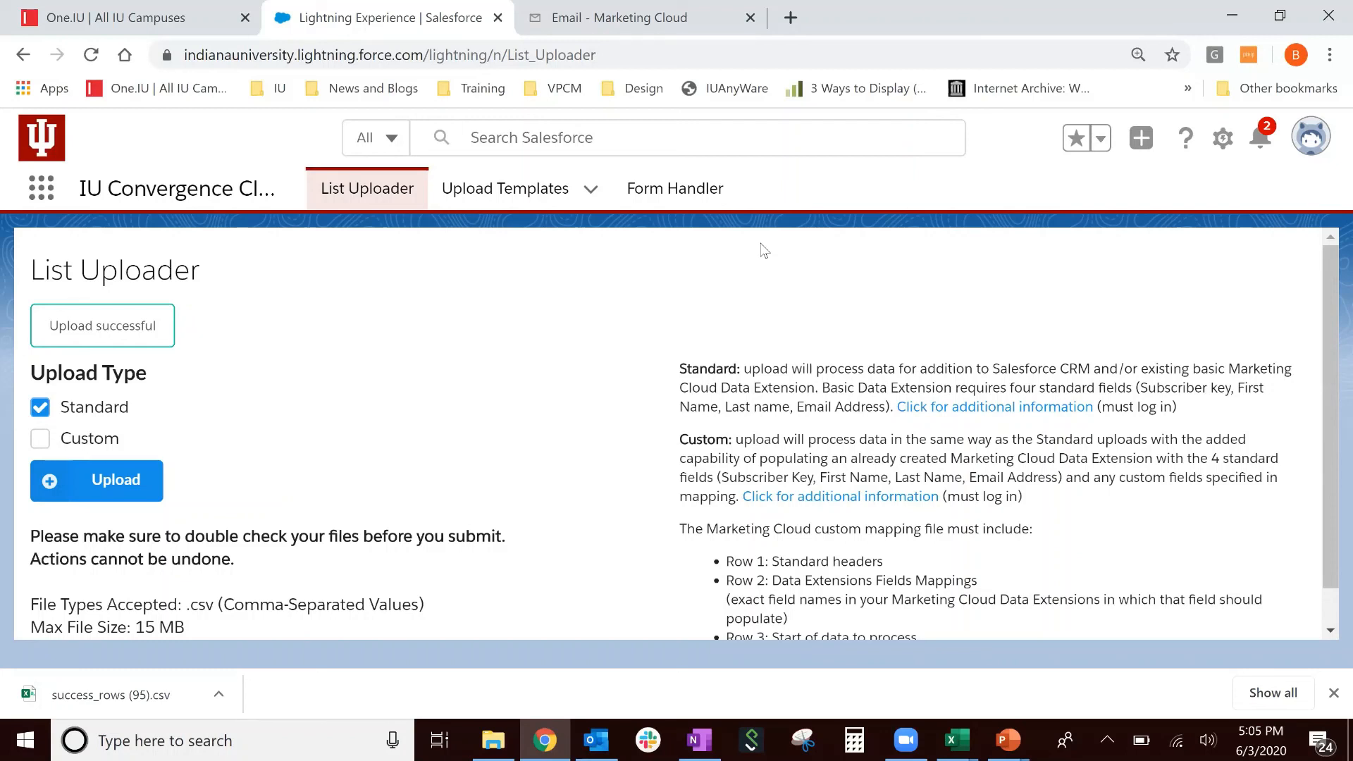
# - Open the Test data extension from the Testing folder and view its 3 records
pyautogui.click(649, 7)
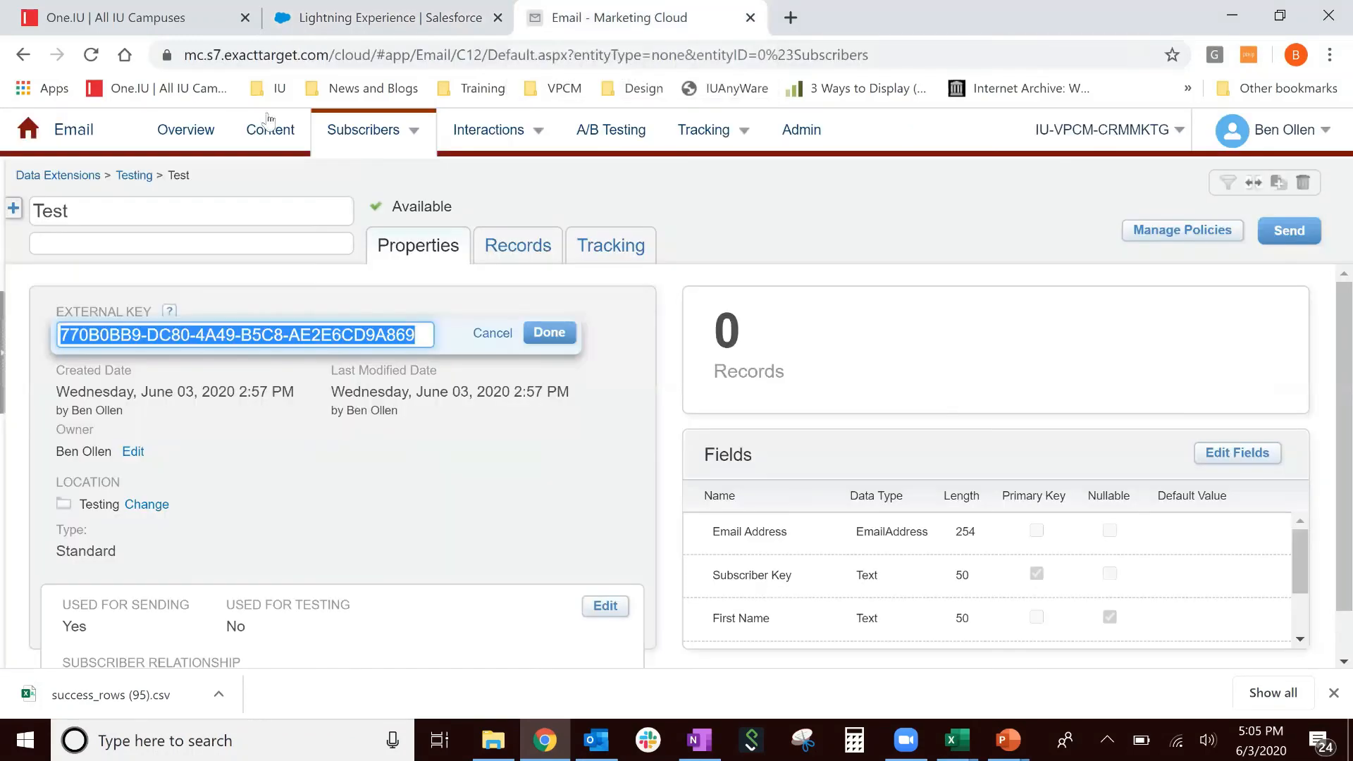
pyautogui.click(138, 173)
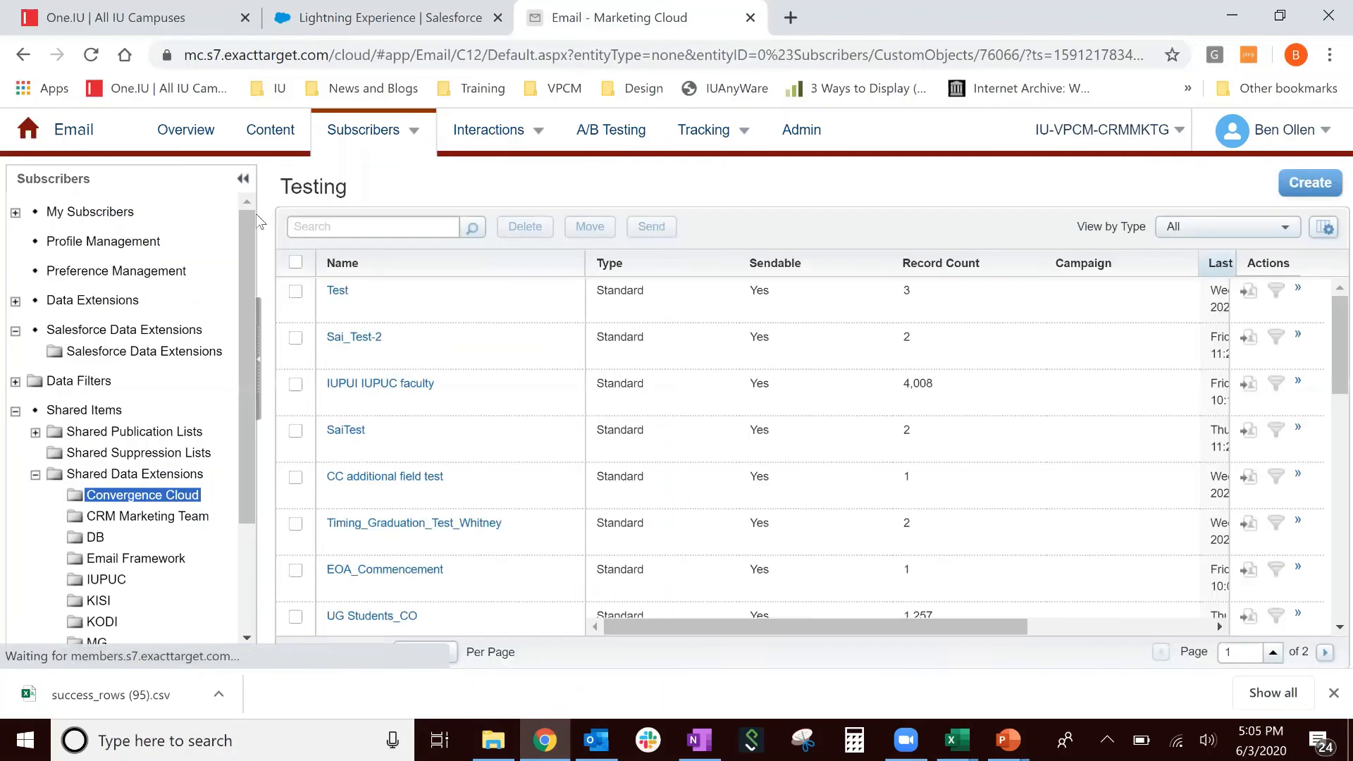
pyautogui.click(337, 308)
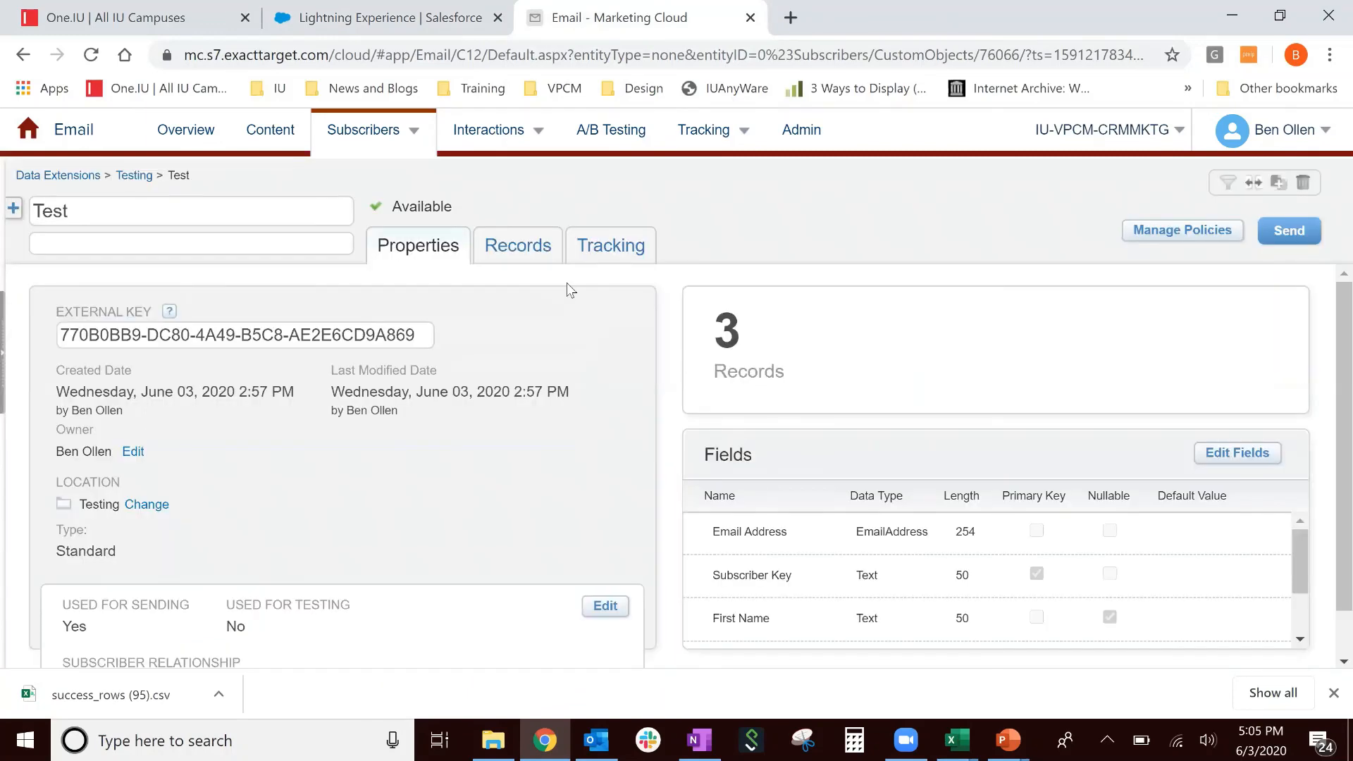
pyautogui.click(522, 254)
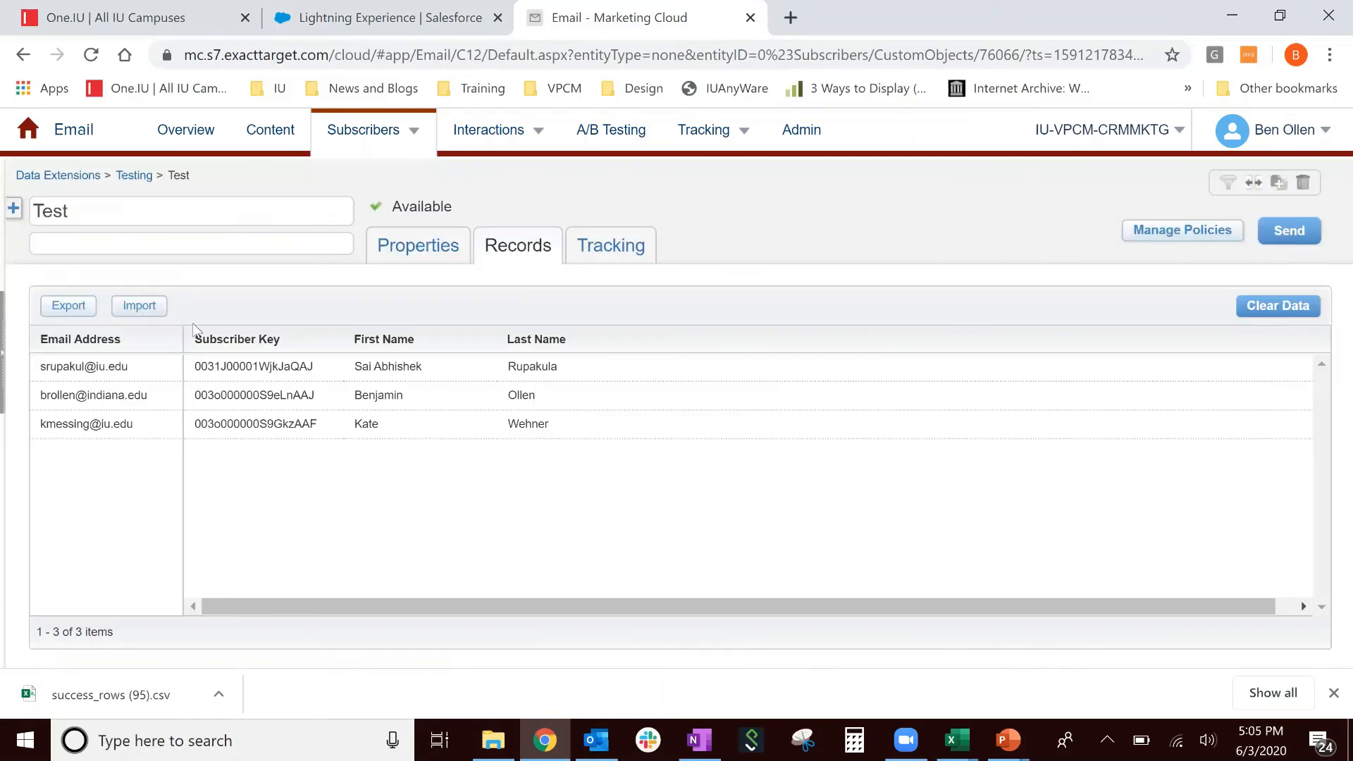